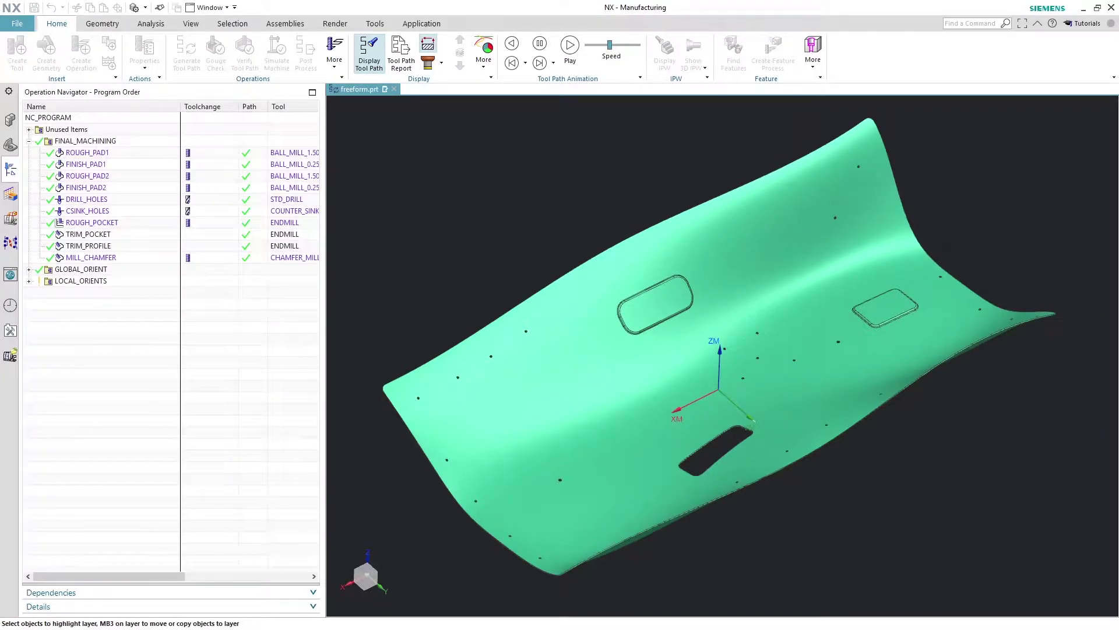
Step: Display the pad tool paths one after another: ROUGH_PAD1, FINISH_PAD1, ROUGH_PAD2 and FINISH_PAD2
{"action": "double_click", "coordinate": [1026, 127]}
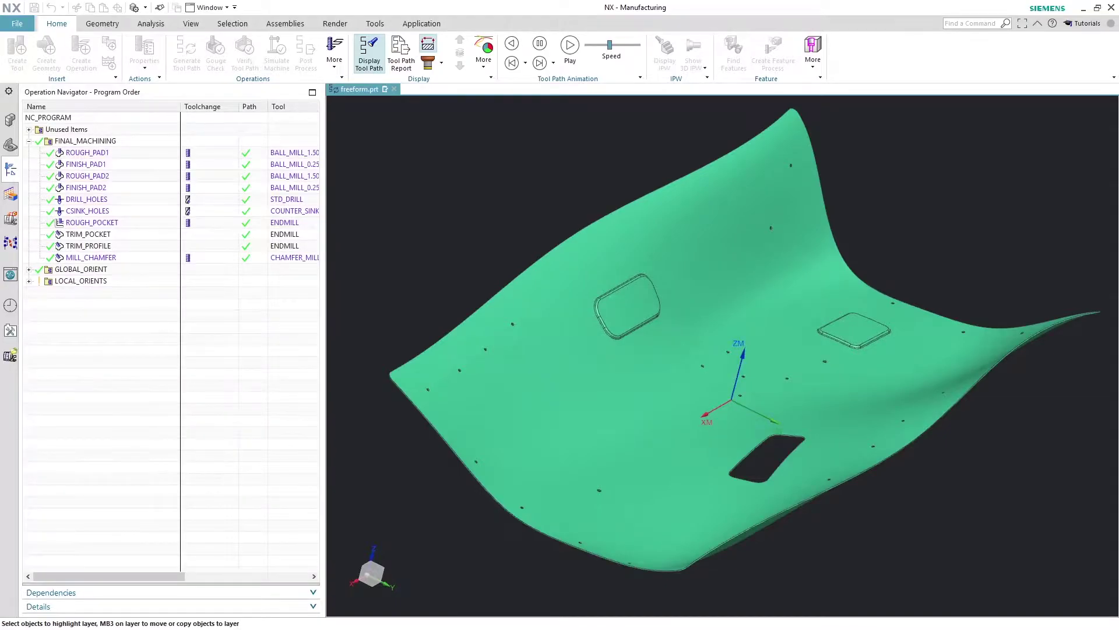
{"action": "middle_click_drag", "start_coordinate": [723, 362], "coordinate": [869, 331]}
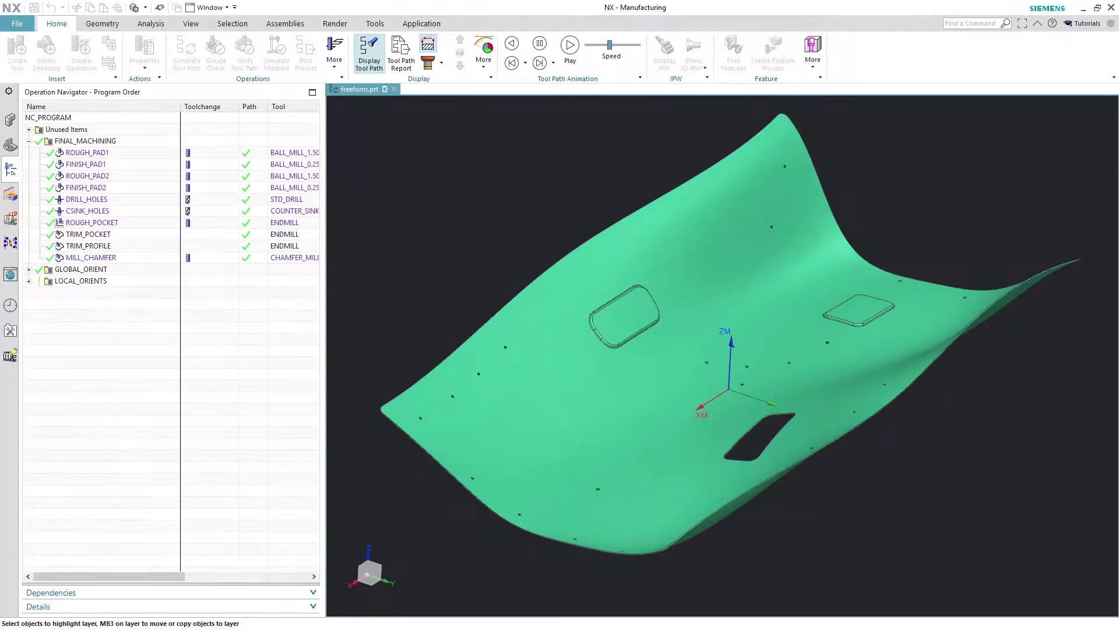
{"action": "left_click", "coordinate": [88, 153]}
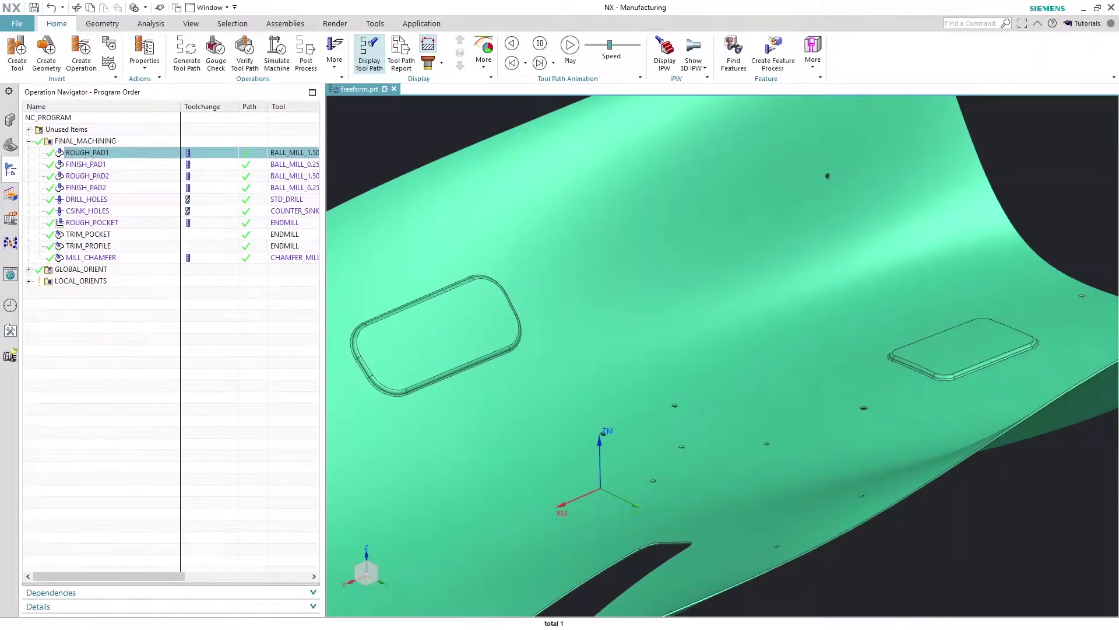
{"action": "left_click", "coordinate": [84, 166]}
{"action": "left_click", "coordinate": [93, 153]}
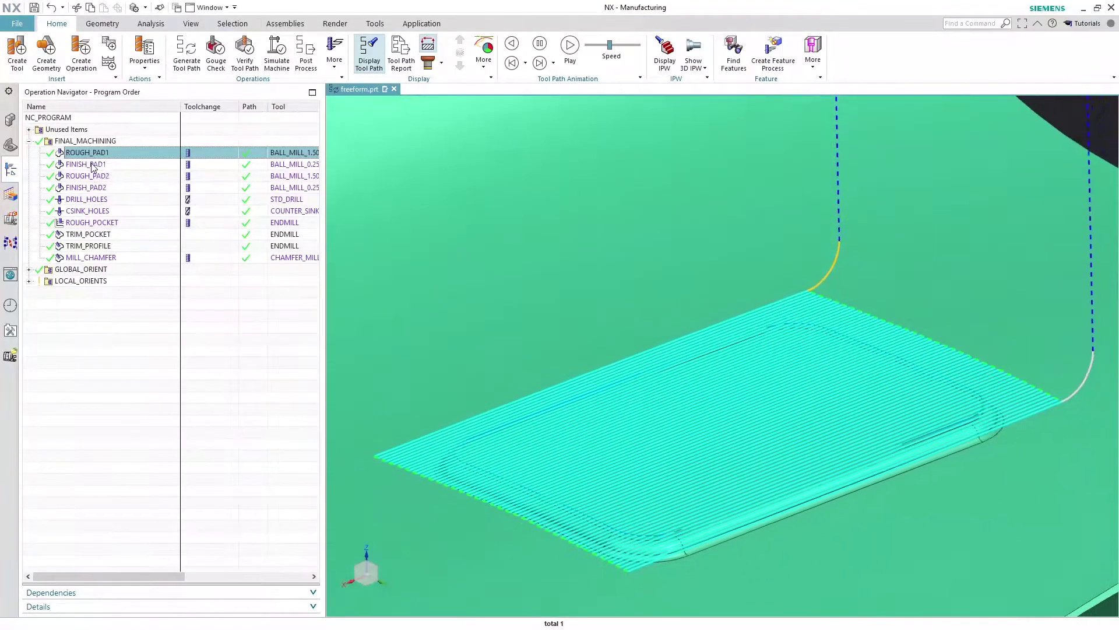
{"action": "left_click", "coordinate": [92, 165]}
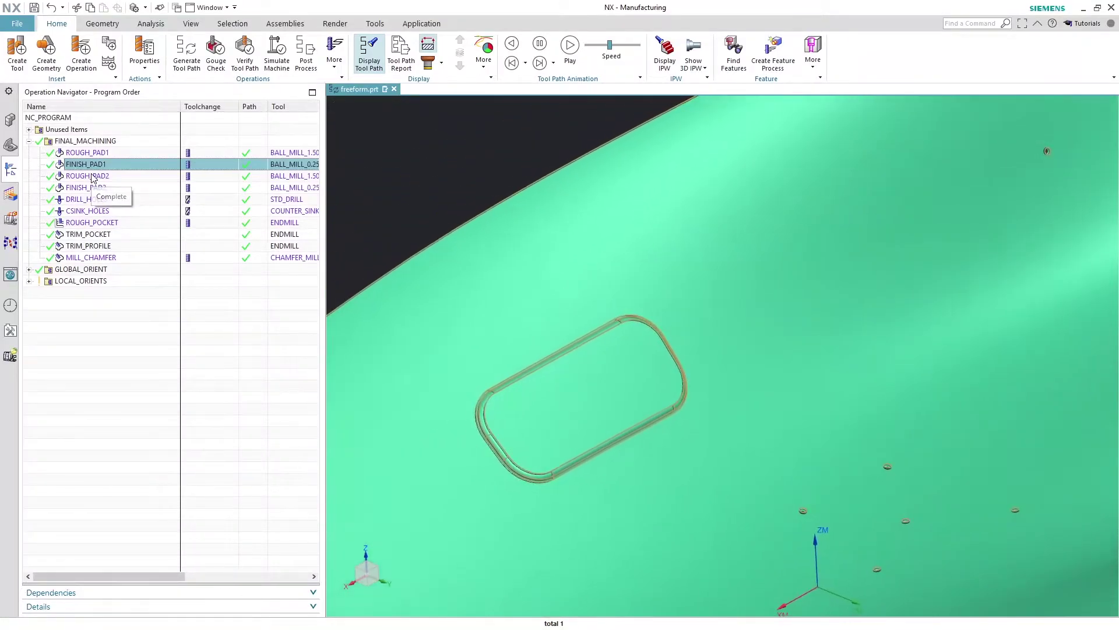
{"action": "left_click", "coordinate": [92, 176]}
{"action": "left_click", "coordinate": [92, 188]}
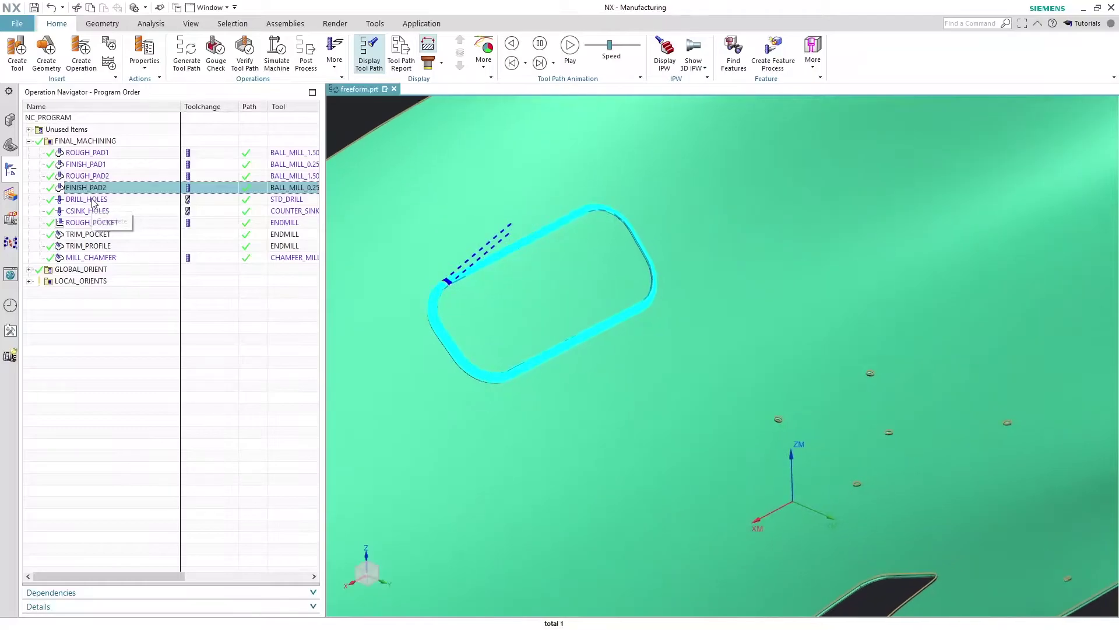
Step: Display the tool paths of DRILL_HOLES, CSINK_HOLES, ROUGH_POCKET, TRIM_POCKET, TRIM_PROFILE and MILL_CHAMFER in turn
{"action": "left_click", "coordinate": [92, 200]}
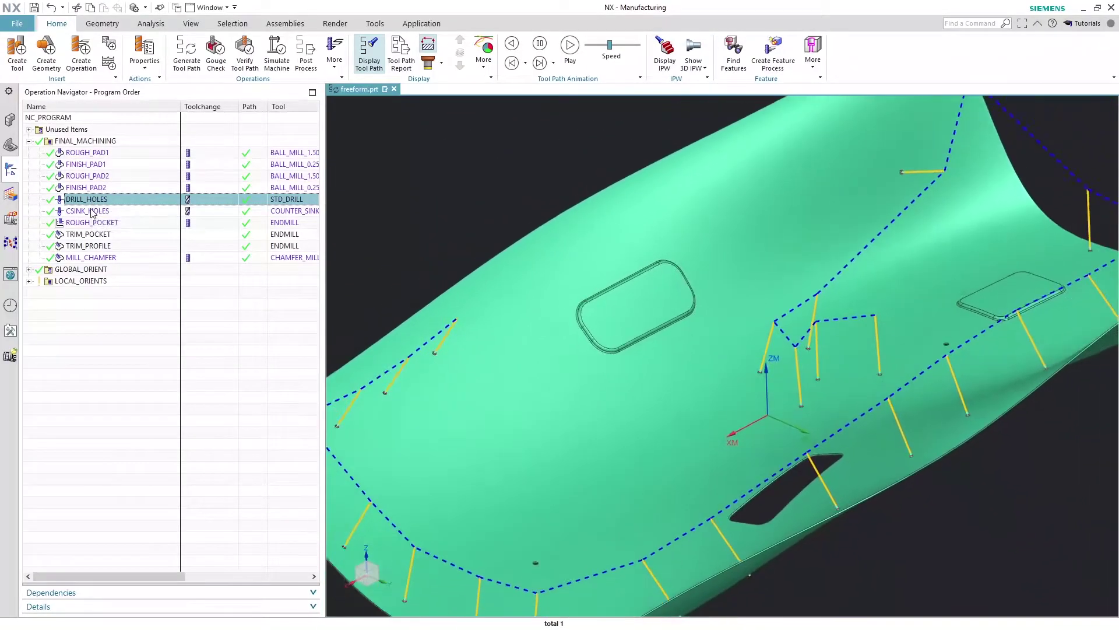
{"action": "left_click", "coordinate": [92, 213]}
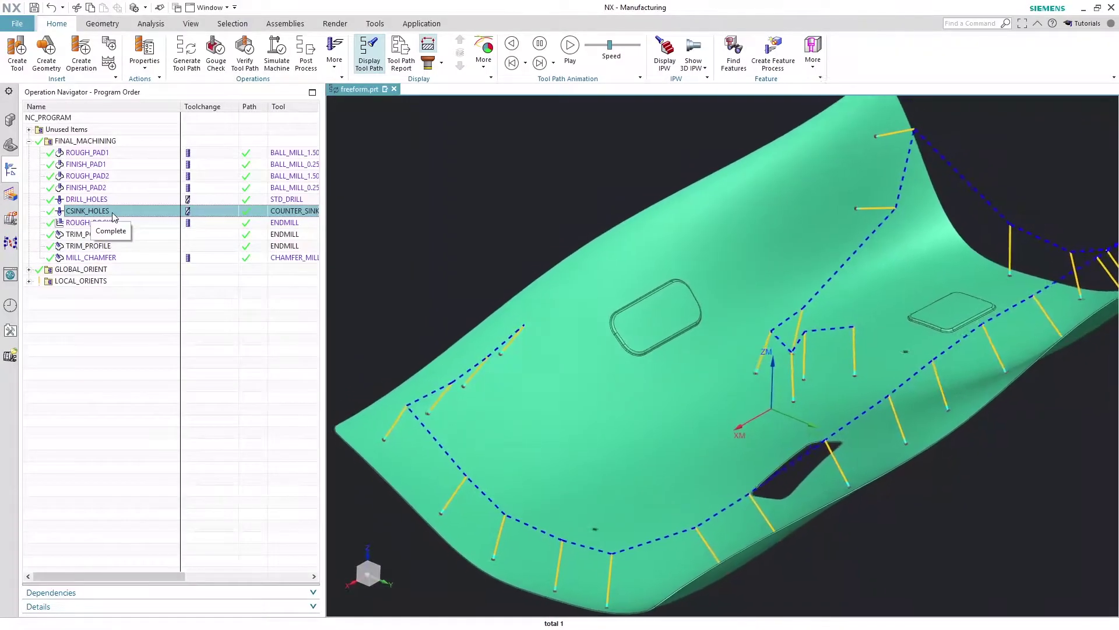
{"action": "left_click", "coordinate": [96, 222]}
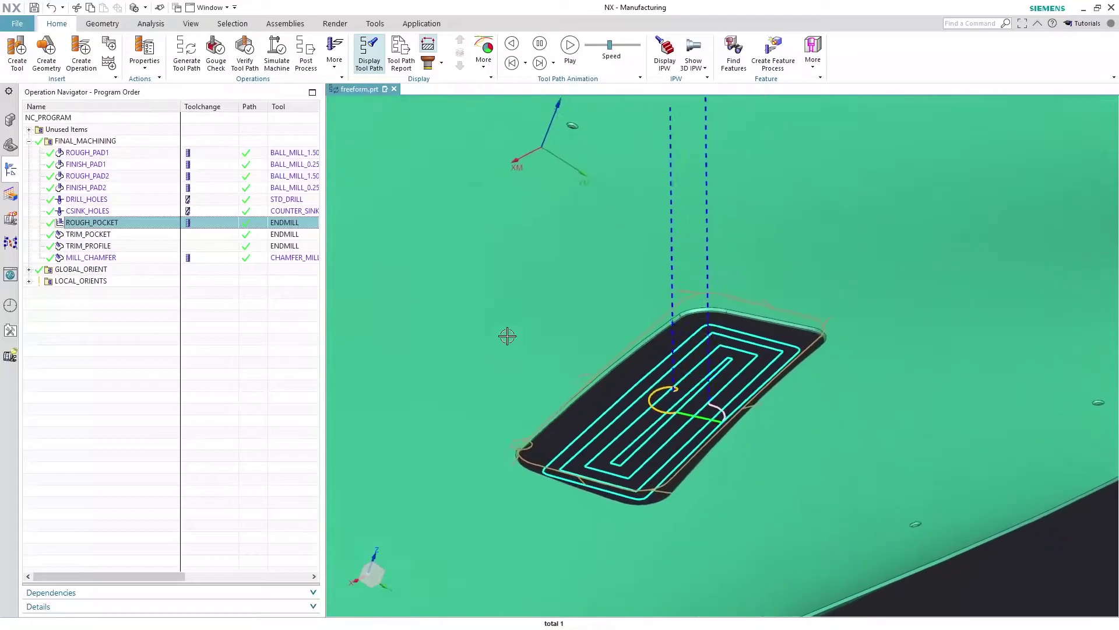
{"action": "left_click", "coordinate": [86, 234]}
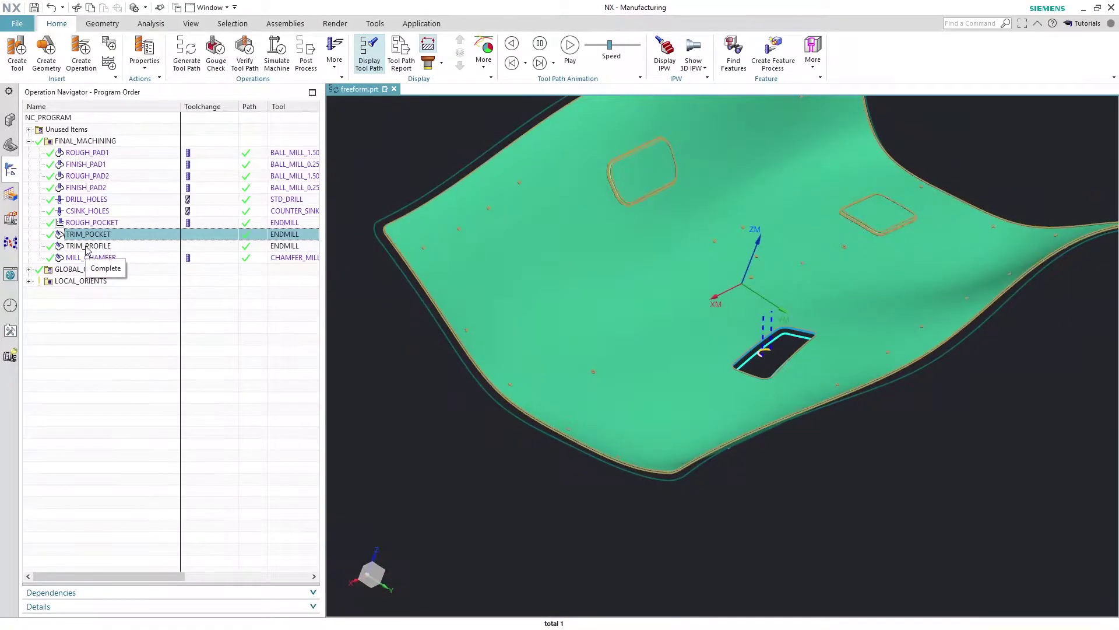
{"action": "left_click", "coordinate": [88, 245]}
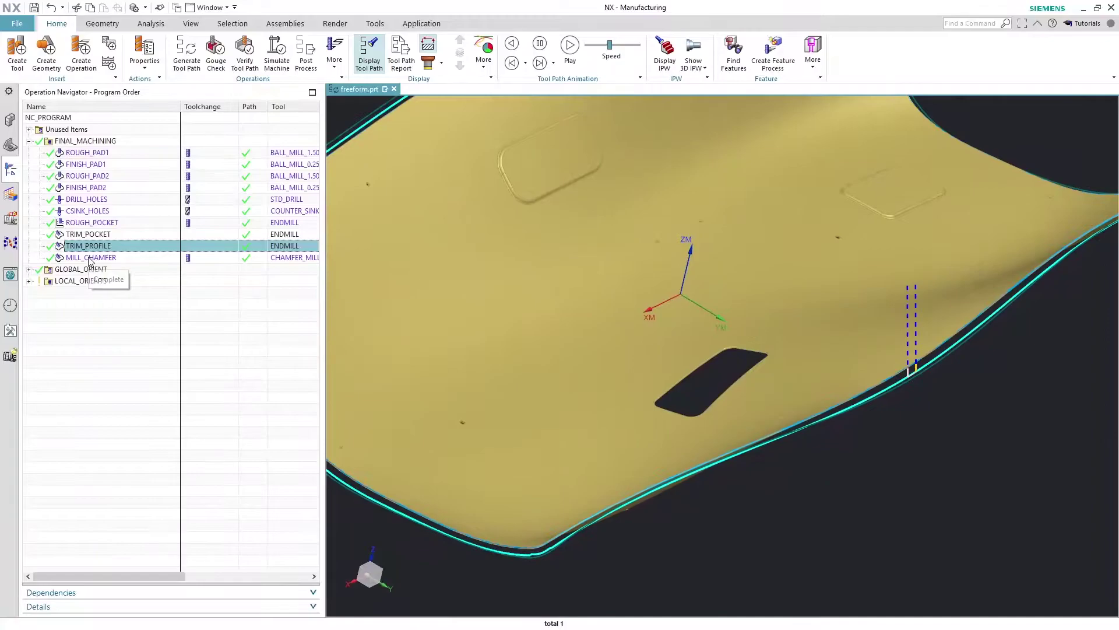
{"action": "left_click", "coordinate": [90, 260]}
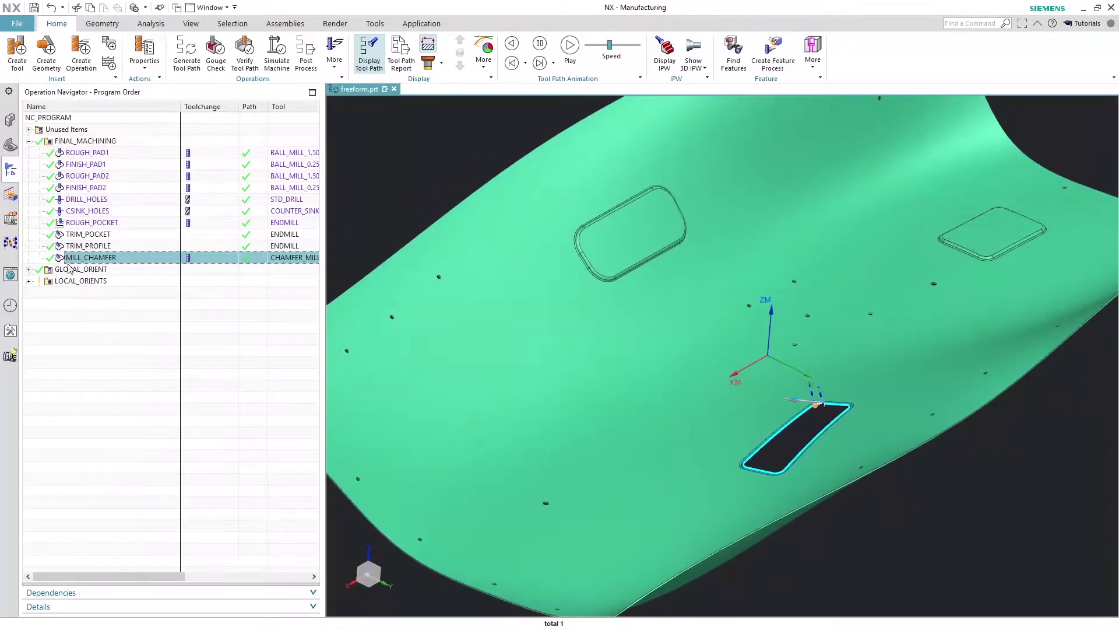
Step: Examine the GLOBAL_ORIENT probing paths PROBE_T-HOLE1, PROBE_T-HOLE2 and PROBE_PART_SURFACE_MIN, with the FINAL_MACHINING group collapsed
{"action": "left_click", "coordinate": [30, 142]}
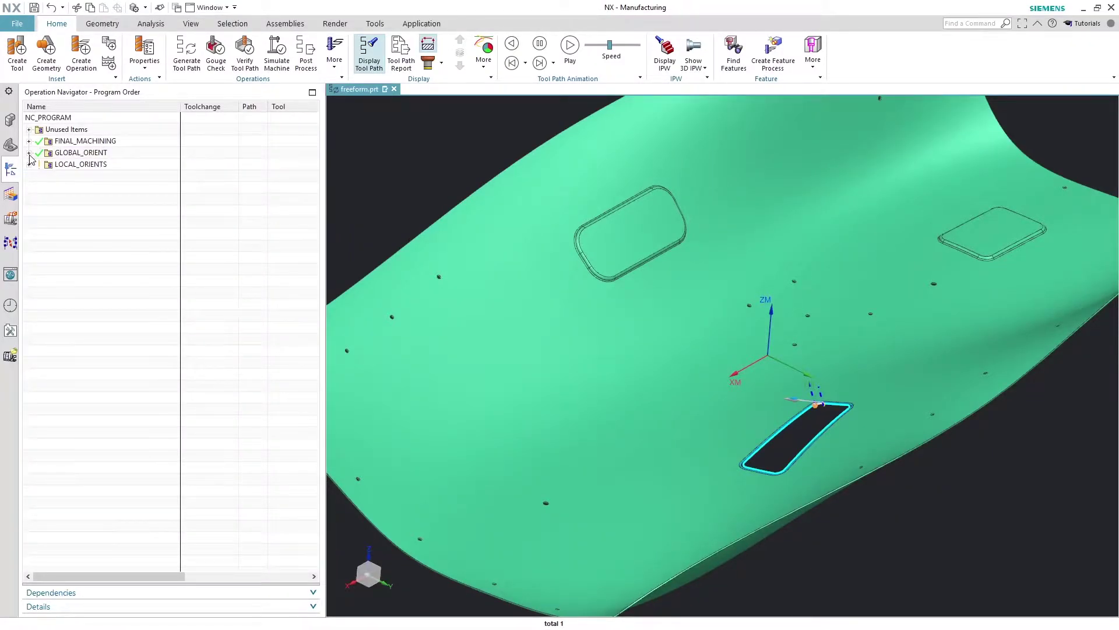
{"action": "left_click", "coordinate": [29, 153]}
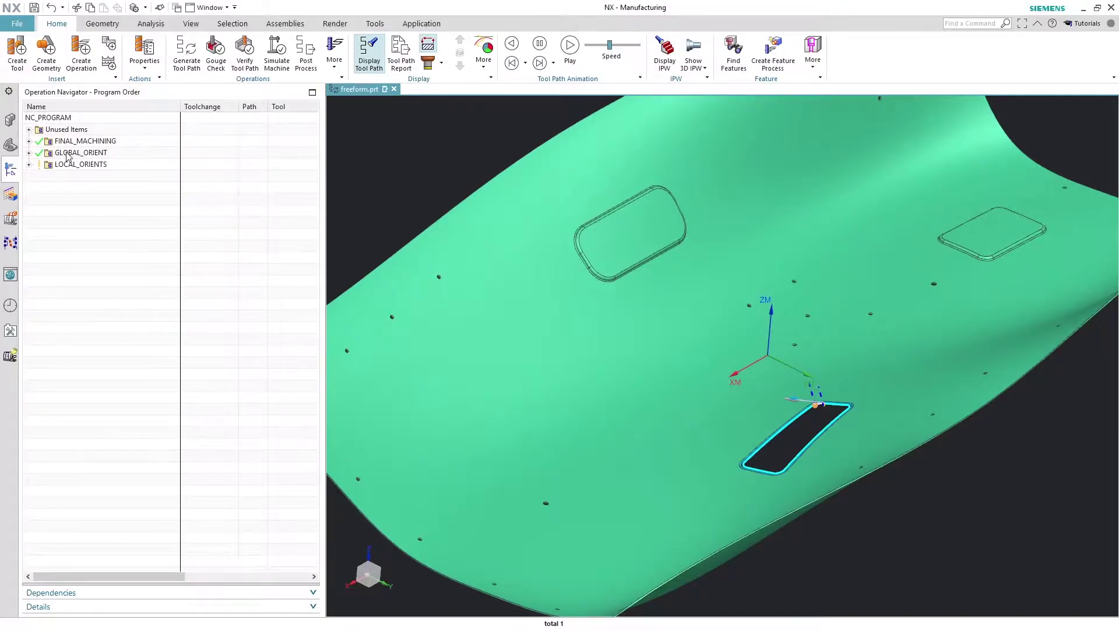
{"action": "left_click", "coordinate": [29, 153]}
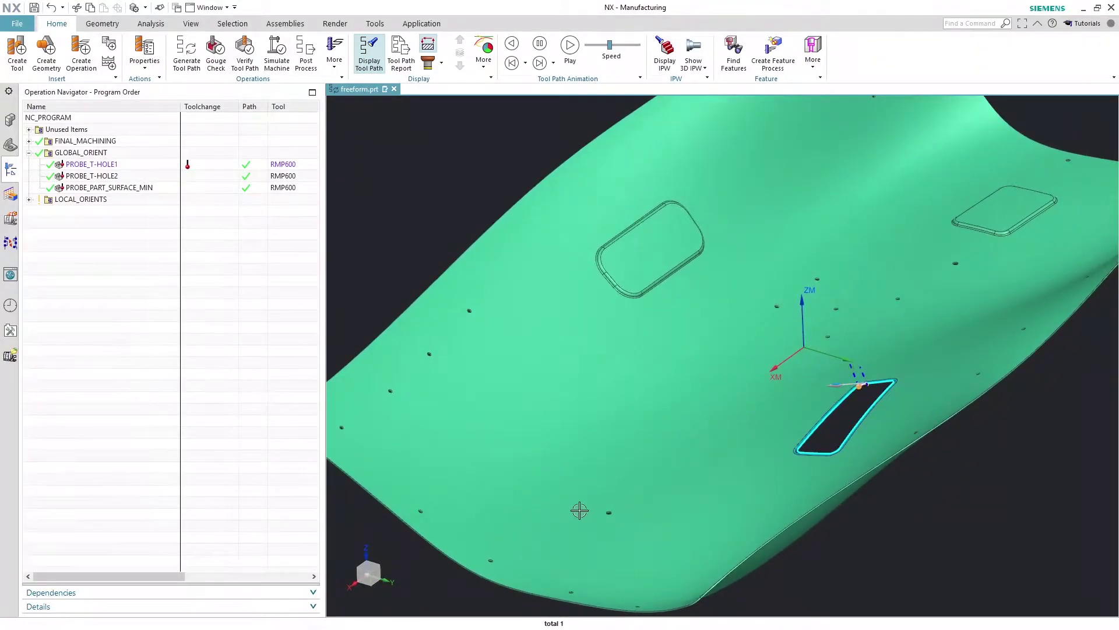
{"action": "left_click", "coordinate": [104, 166]}
{"action": "scroll", "coordinate": [675, 519], "scroll_direction": "up", "scroll_amount": 9}
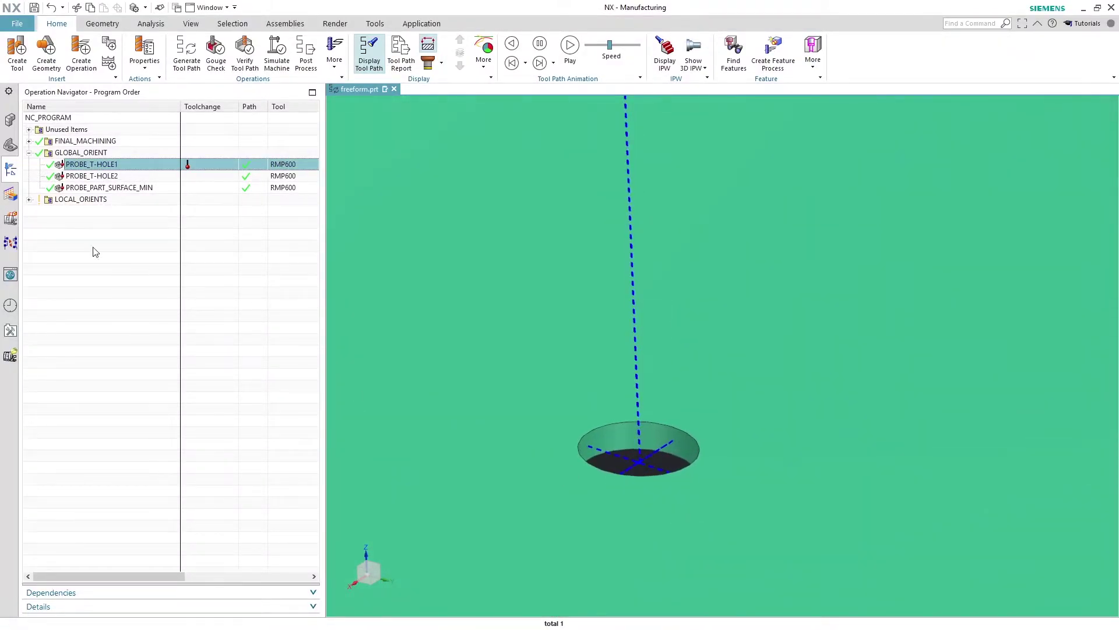
{"action": "left_click", "coordinate": [97, 178]}
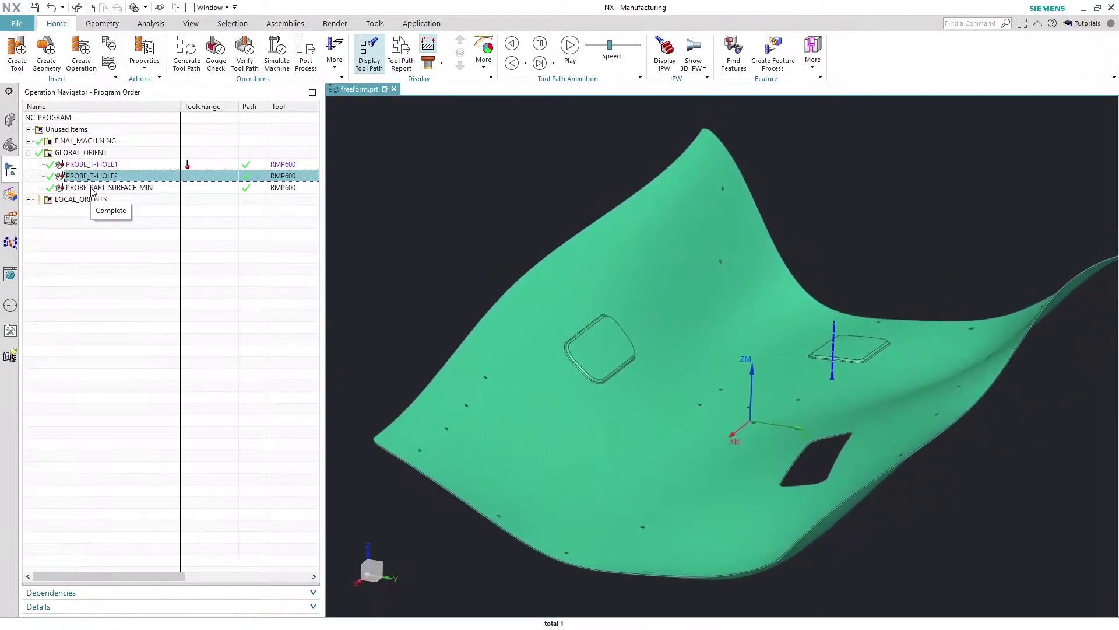
{"action": "left_click", "coordinate": [91, 188]}
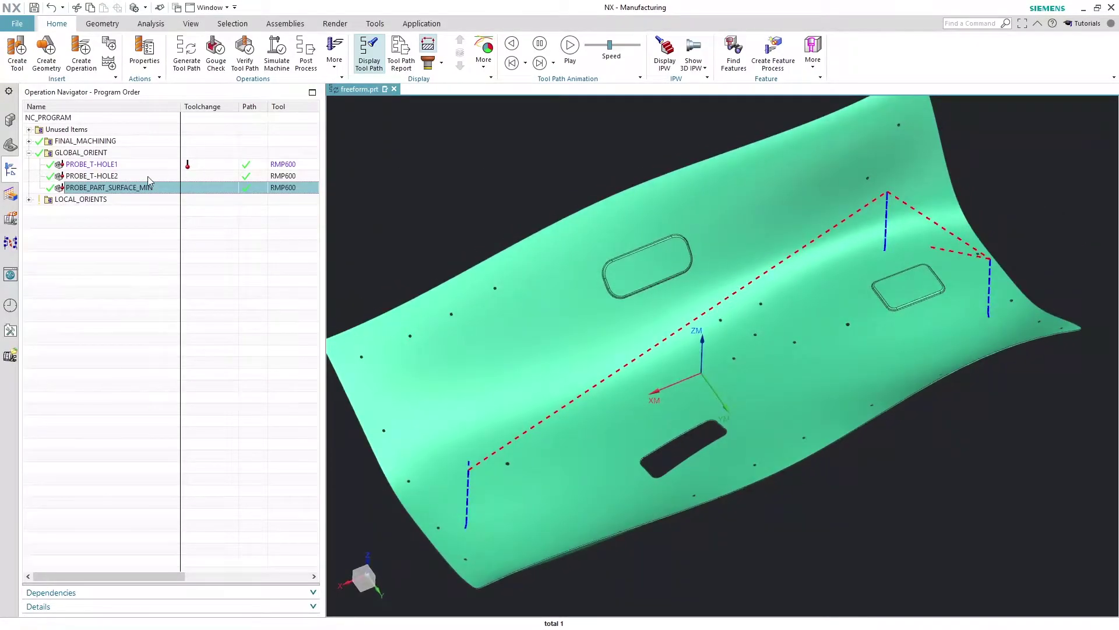
{"action": "left_click", "coordinate": [29, 154]}
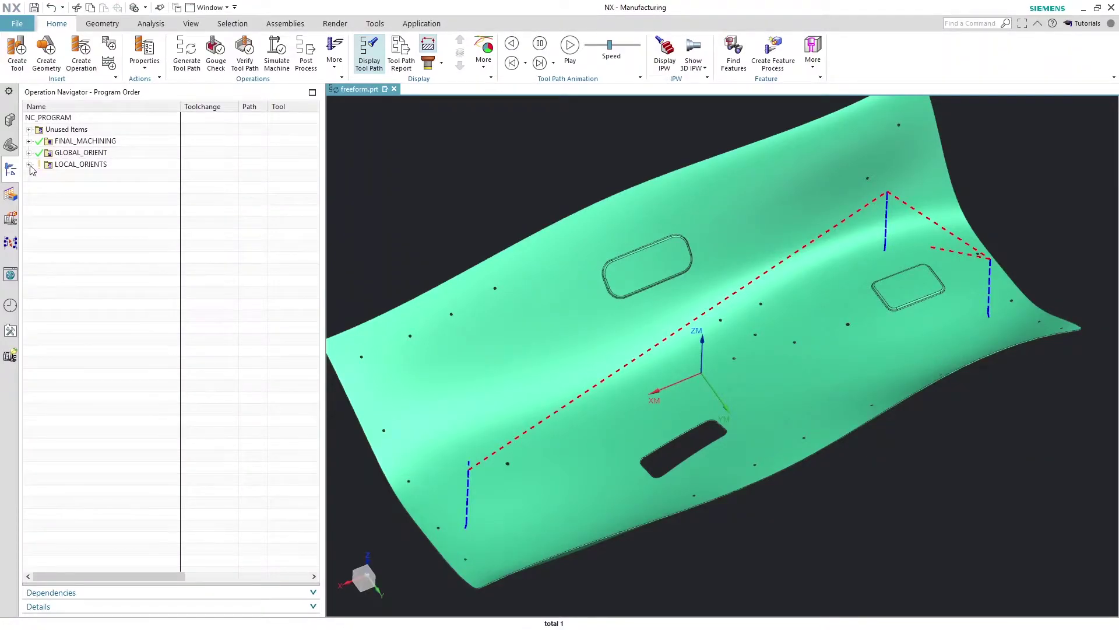
Step: Examine the LOCAL_ORIENTS probing paths for the two pads, NCT-VPLANE_PAD1 and NCT-VPLANE_PAD2
{"action": "left_click", "coordinate": [29, 165]}
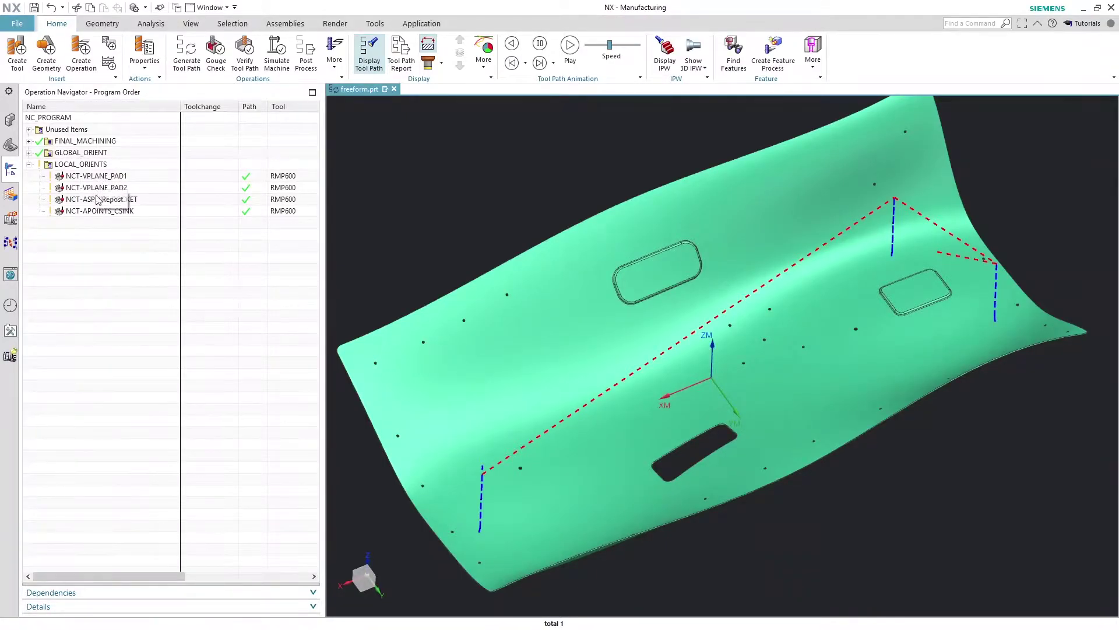
{"action": "left_click", "coordinate": [99, 177]}
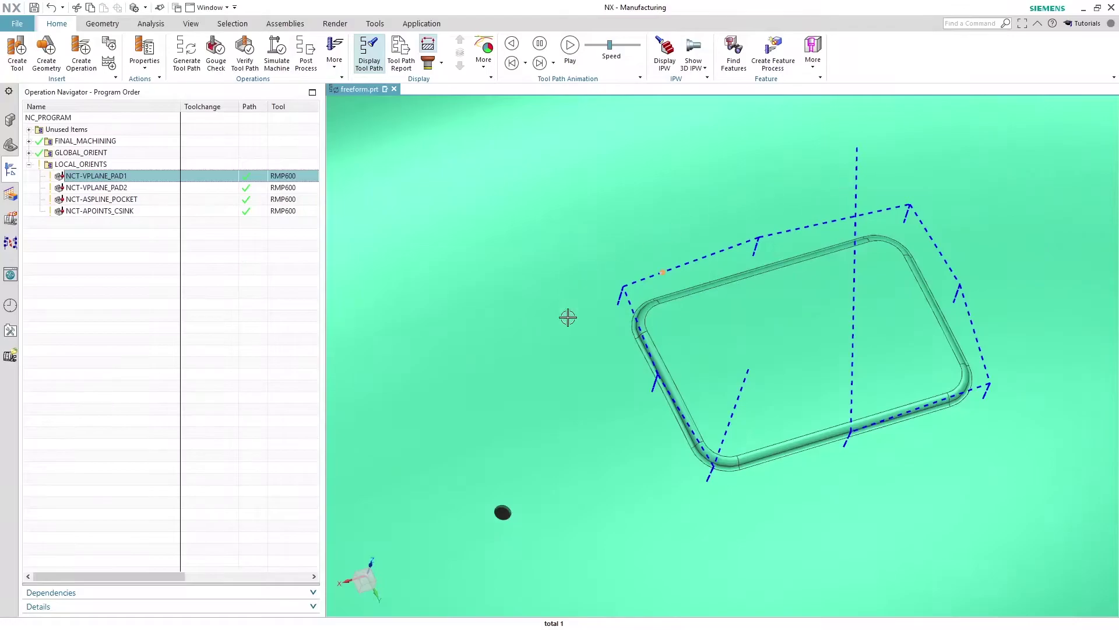
{"action": "middle_click_drag", "start_coordinate": [754, 457], "coordinate": [793, 445]}
{"action": "middle_click_drag", "start_coordinate": [839, 374], "coordinate": [625, 333]}
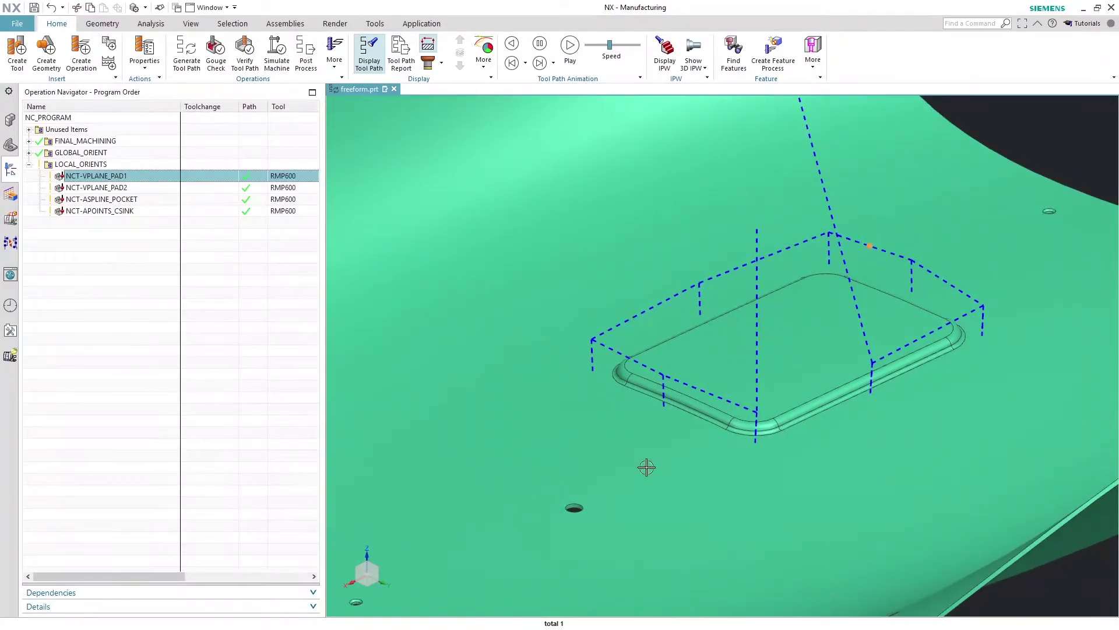
{"action": "middle_click_drag", "start_coordinate": [684, 457], "coordinate": [543, 406]}
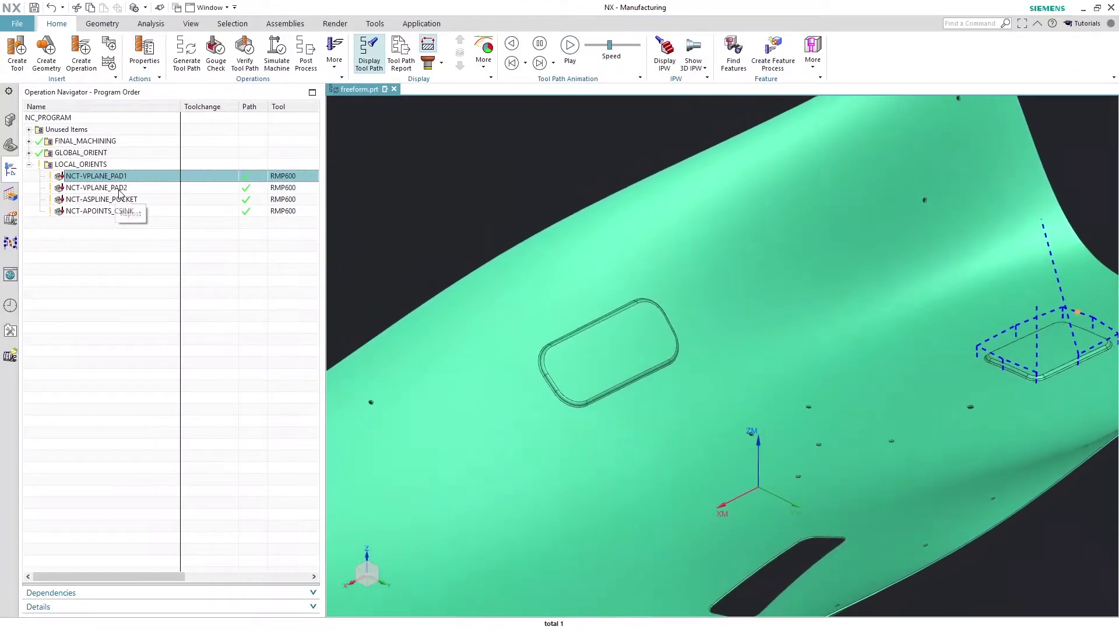
{"action": "left_click", "coordinate": [120, 188]}
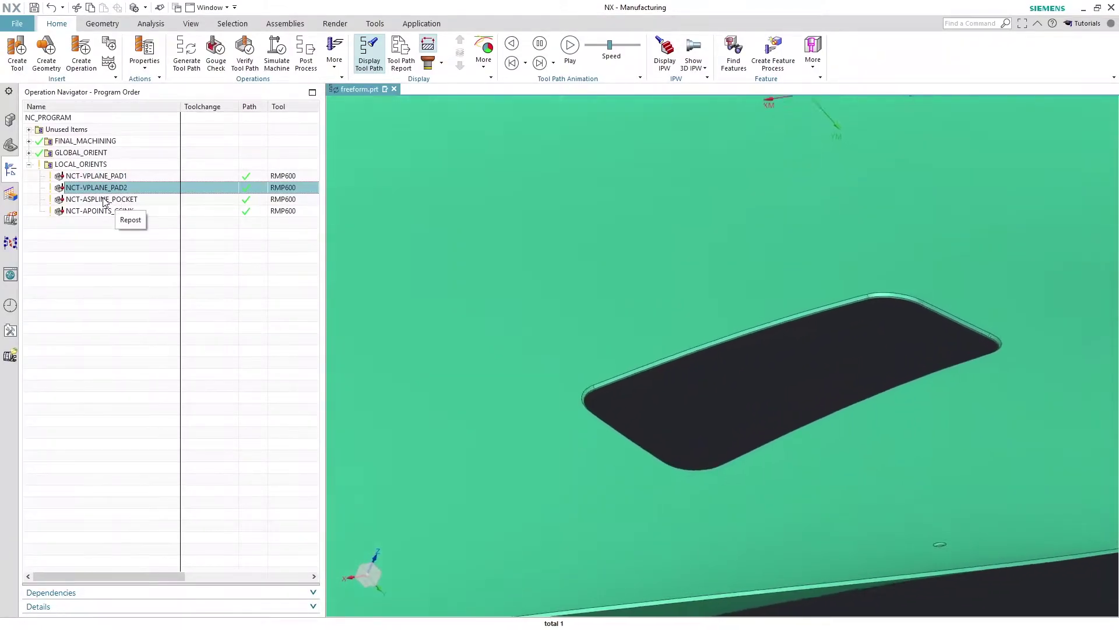
Step: Examine the probing paths NCT-ASPLINE_POCKET around the pocket and NCT-APOINTS_CSINK at the countersunk holes
{"action": "left_click", "coordinate": [104, 200]}
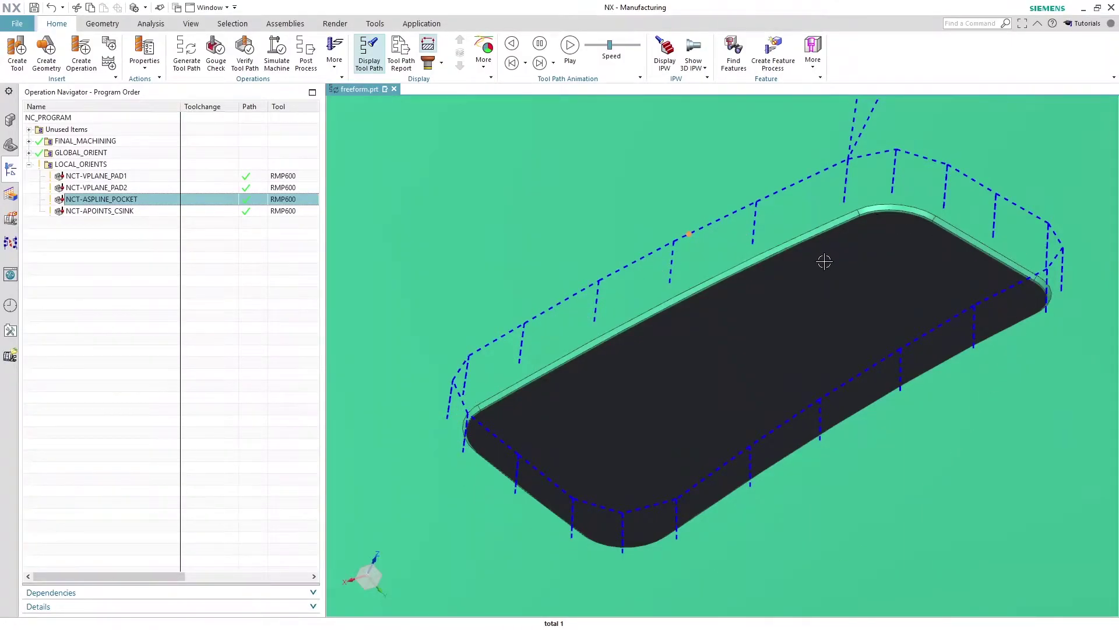
{"action": "scroll", "coordinate": [825, 263], "scroll_direction": "down", "scroll_amount": 1}
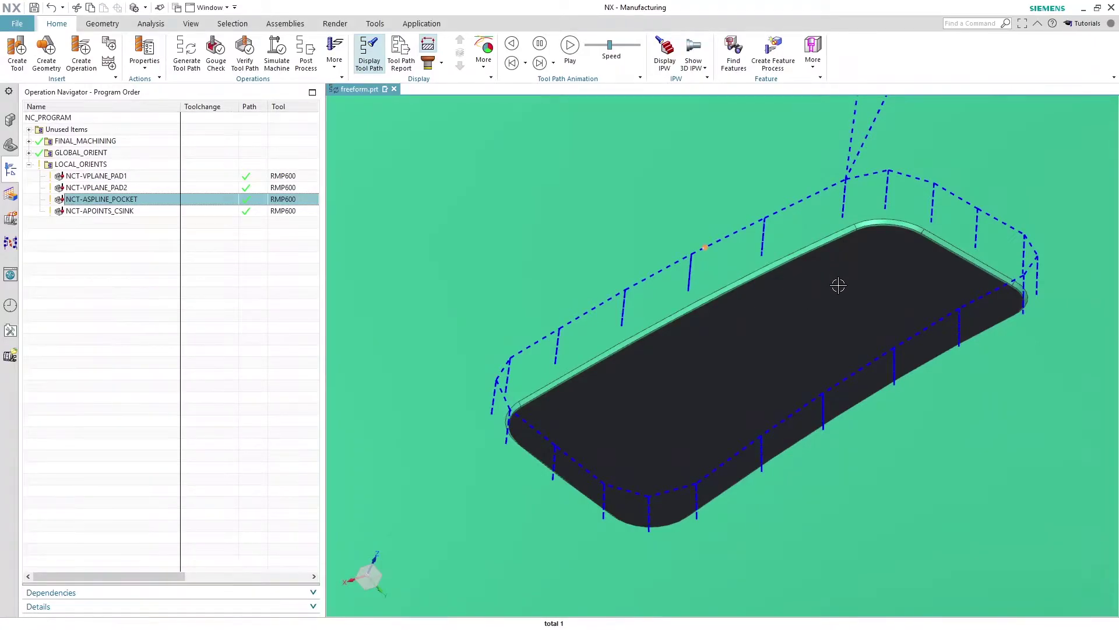
{"action": "left_click", "coordinate": [108, 212]}
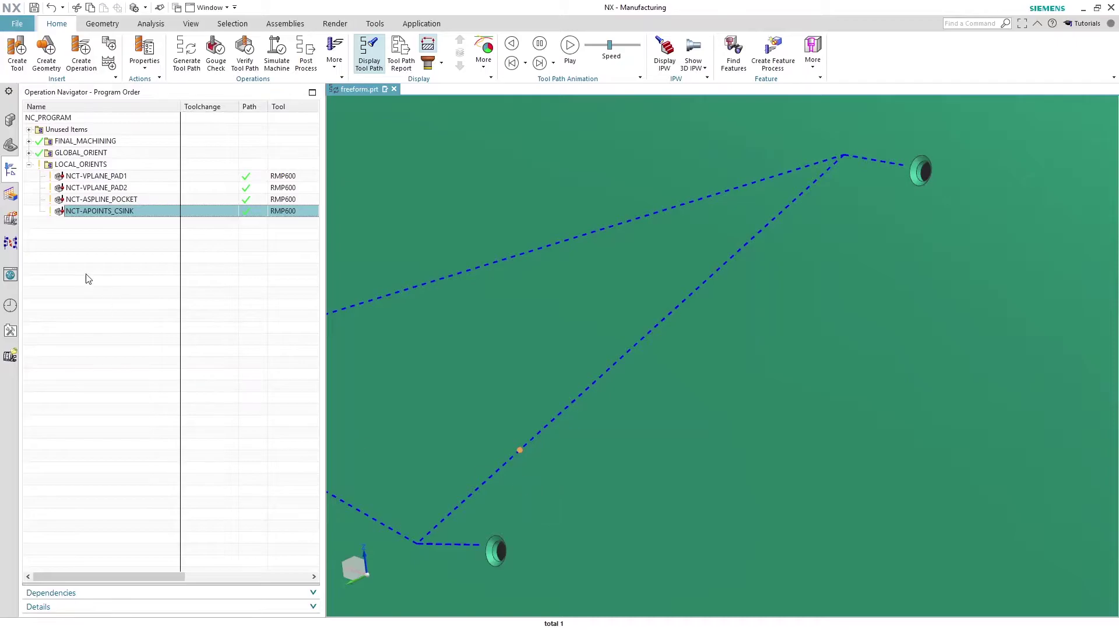
{"action": "scroll", "coordinate": [722, 357], "scroll_direction": "down", "scroll_amount": 6}
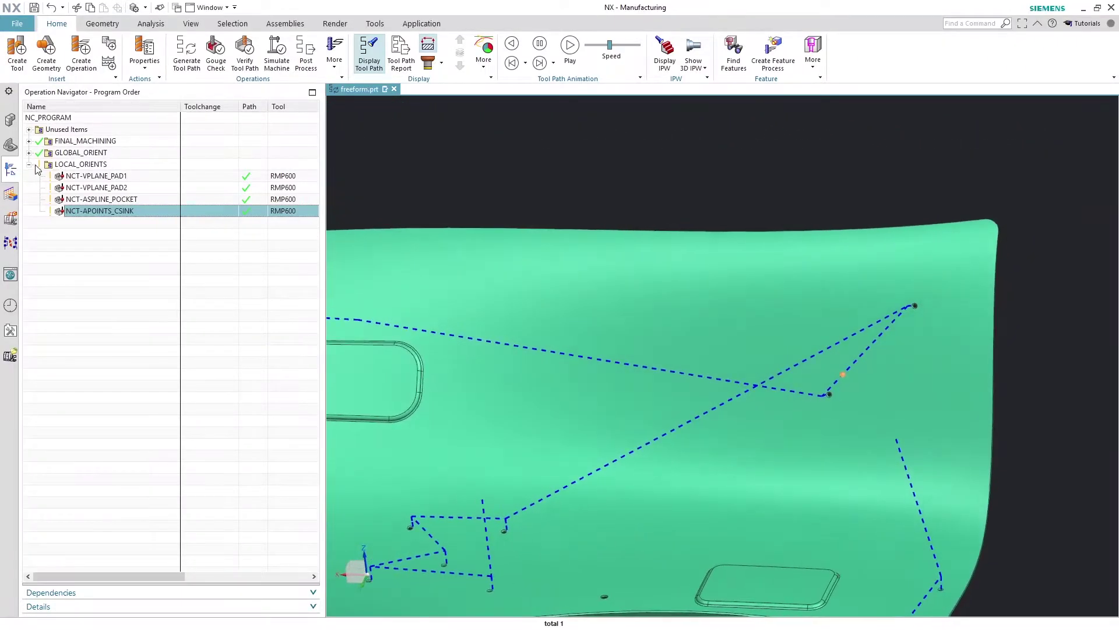
Step: Expand the FINAL_MACHINING, GLOBAL_ORIENT, LOCAL_ORIENTS and Unused Items groups to list all their operations
{"action": "left_click", "coordinate": [29, 165]}
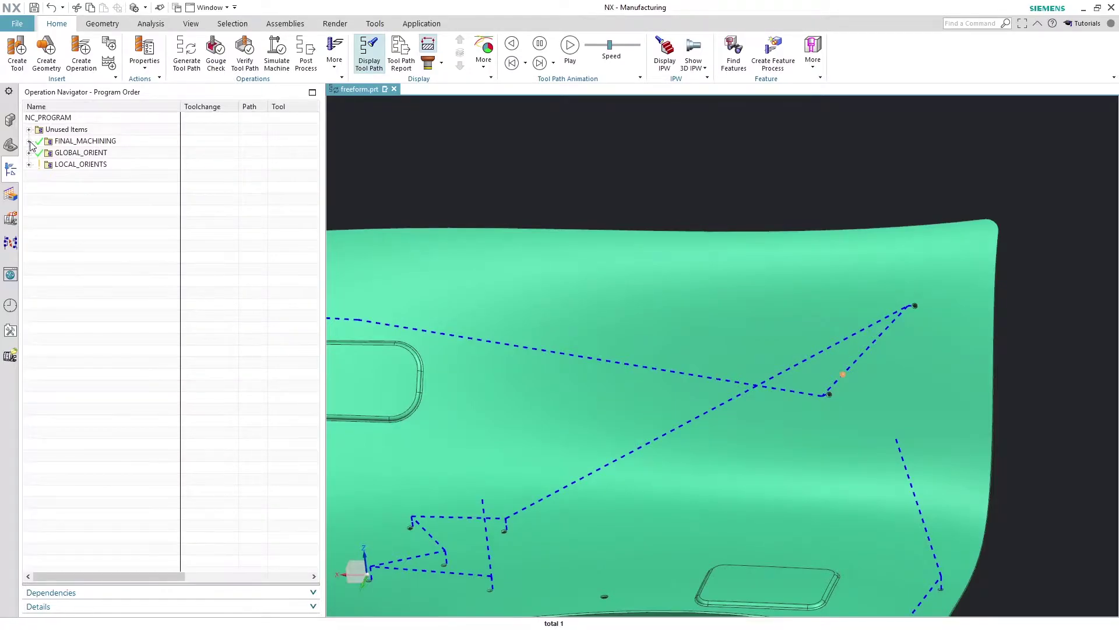
{"action": "left_click", "coordinate": [29, 141]}
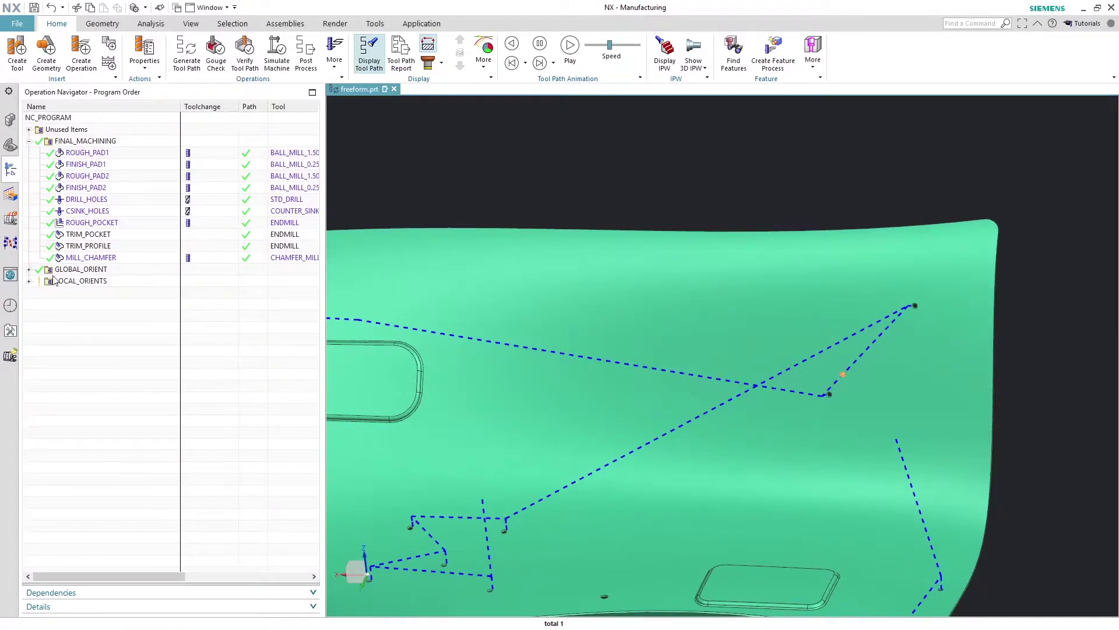
{"action": "left_click", "coordinate": [29, 281]}
{"action": "left_click", "coordinate": [29, 269]}
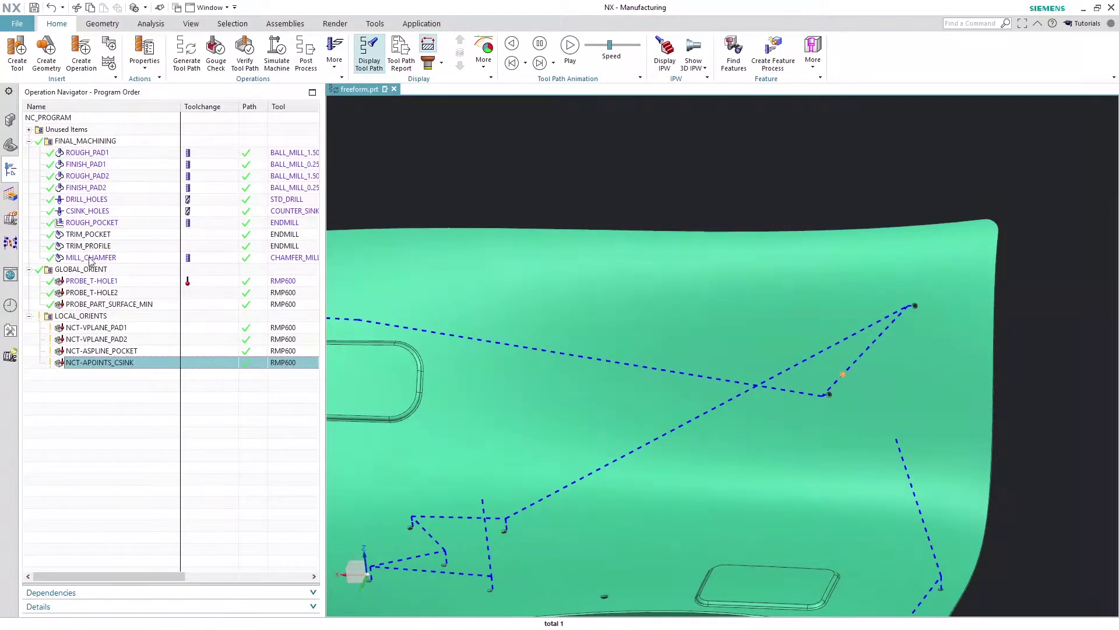
{"action": "left_click", "coordinate": [30, 130]}
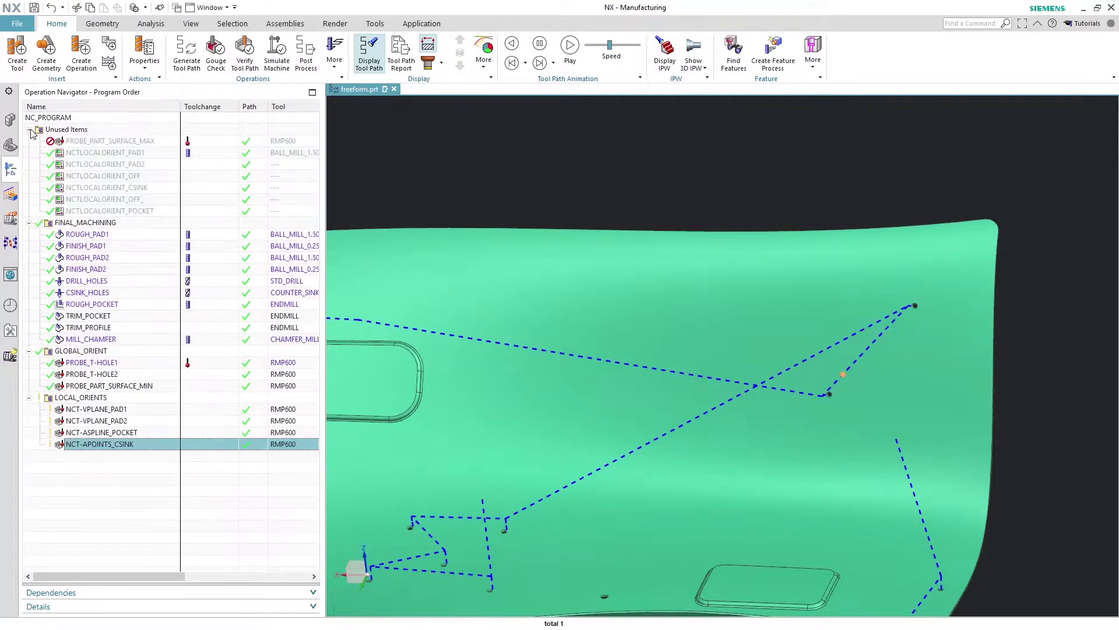
Step: Move the unused NCTLOCALORIENT_PAD1 directly before ROUGH_PAD1 and NCTLOCALORIENT_PAD2 directly before ROUGH_PAD2 in FINAL_MACHINING
{"action": "left_click", "coordinate": [112, 153]}
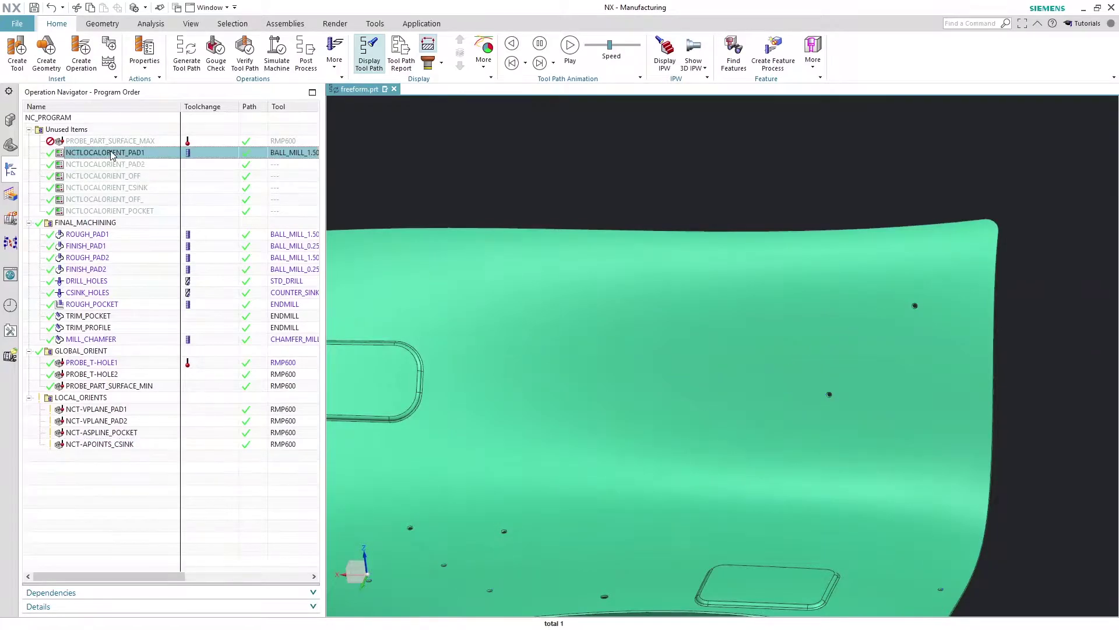
{"action": "left_click_drag", "start_coordinate": [111, 154], "coordinate": [102, 234]}
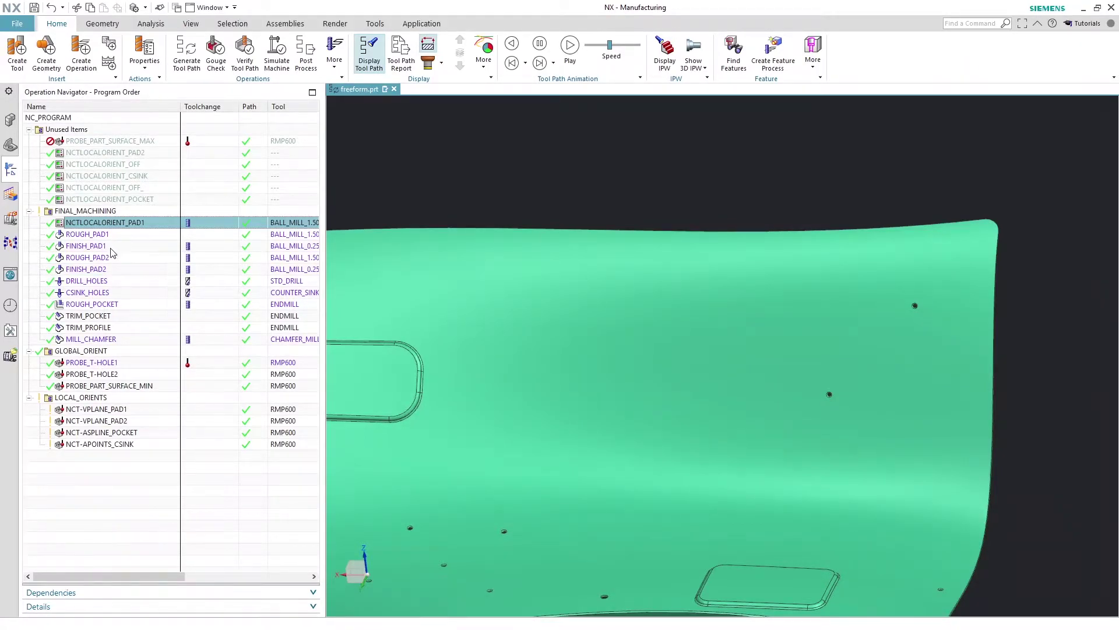
{"action": "left_click_drag", "start_coordinate": [127, 154], "coordinate": [102, 257]}
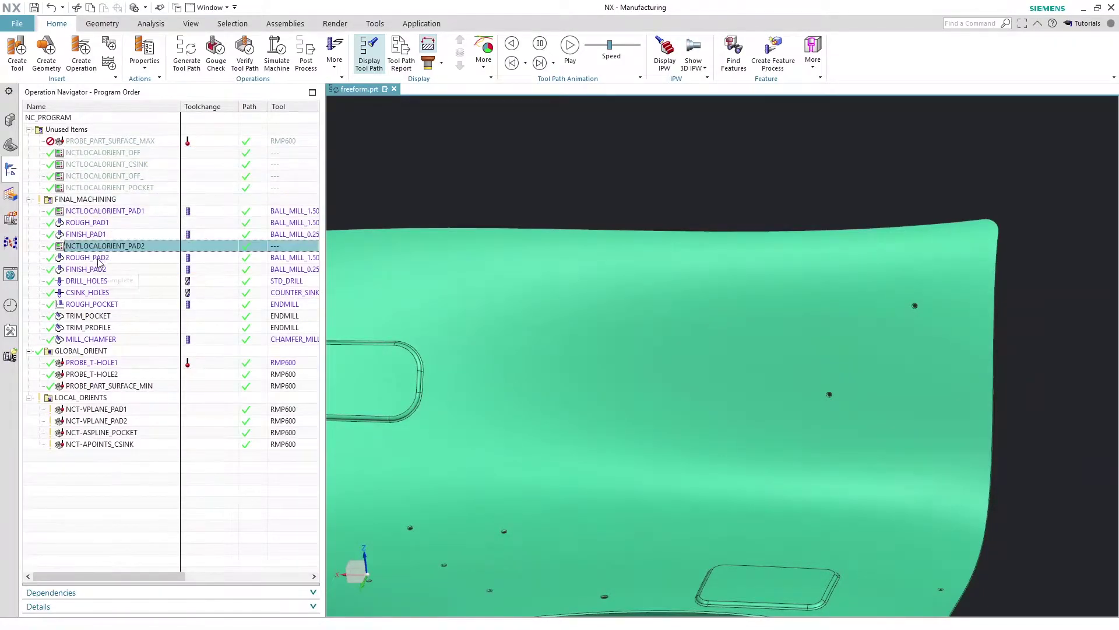
Step: Move NCTLOCALORIENT_OFF, _CSINK, _OFF_ and _POCKET from Unused Items directly before DRILL_HOLES, CSINK_HOLES, ROUGH_POCKET and MILL_CHAMFER respectively in FINAL_MACHINING
{"action": "left_click_drag", "start_coordinate": [114, 156], "coordinate": [113, 280]}
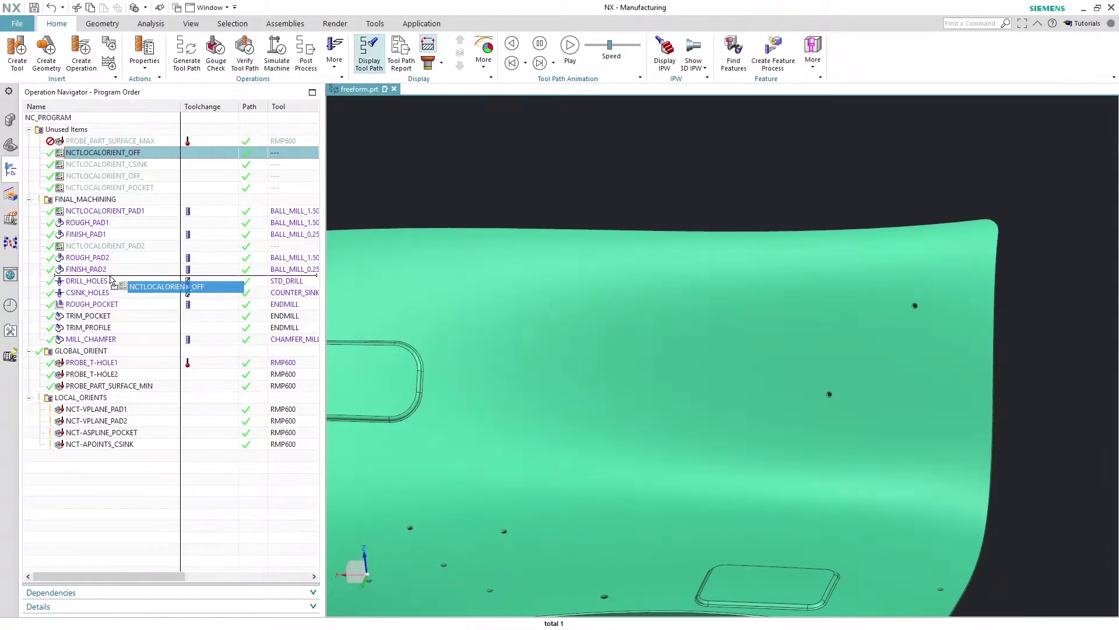
{"action": "left_click_drag", "start_coordinate": [111, 280], "coordinate": [111, 281]}
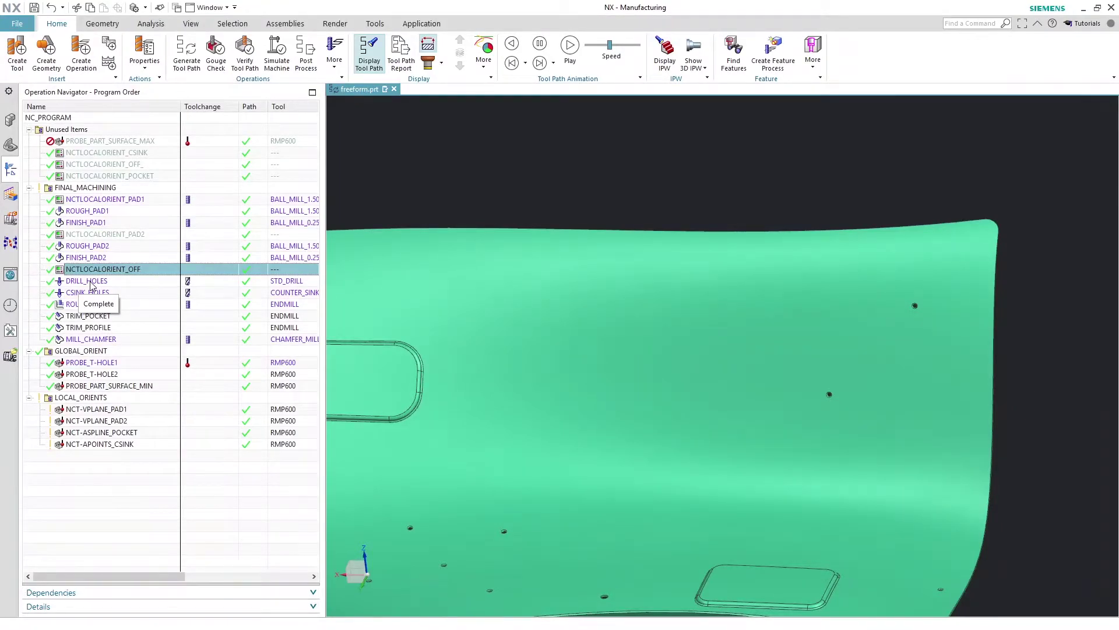
{"action": "left_click", "coordinate": [119, 154]}
{"action": "left_click_drag", "start_coordinate": [119, 154], "coordinate": [107, 293]}
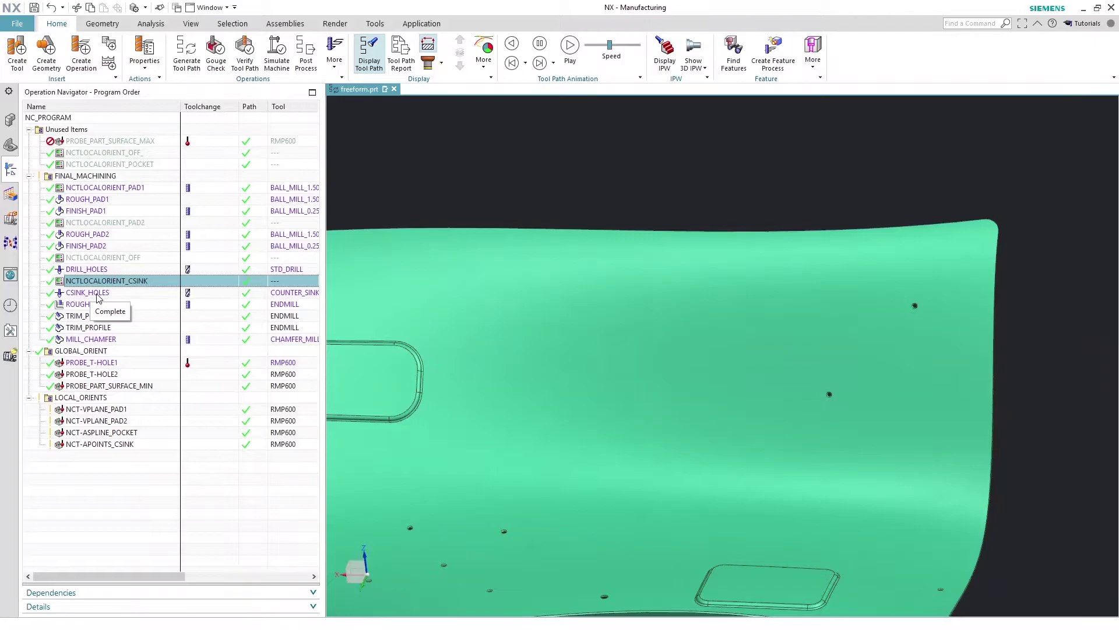
{"action": "left_click_drag", "start_coordinate": [108, 153], "coordinate": [95, 302]}
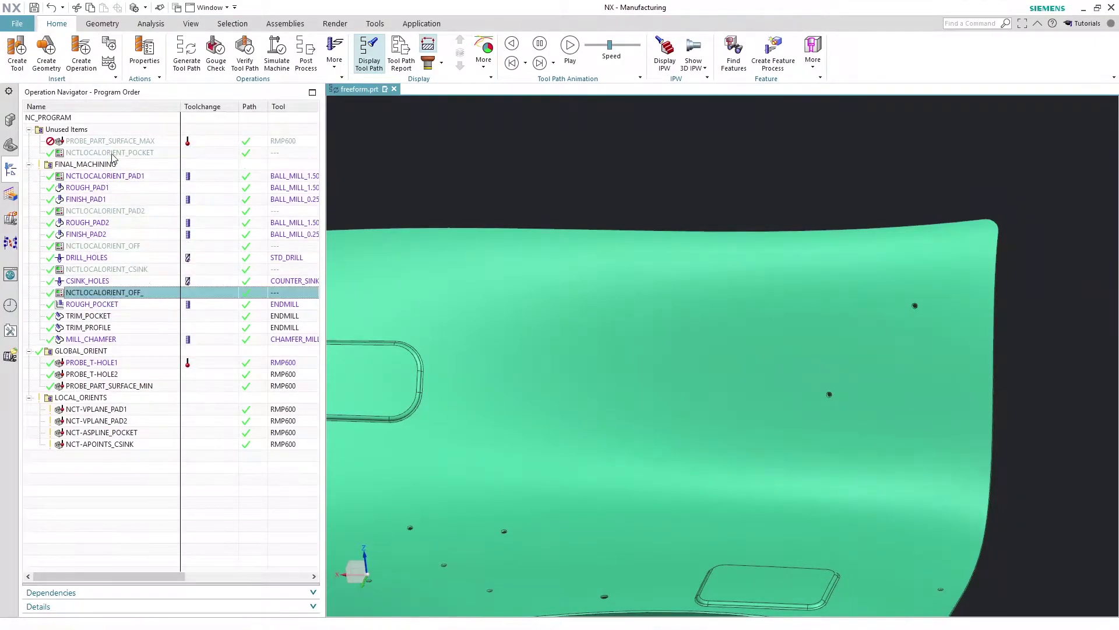
{"action": "left_click_drag", "start_coordinate": [140, 153], "coordinate": [112, 341]}
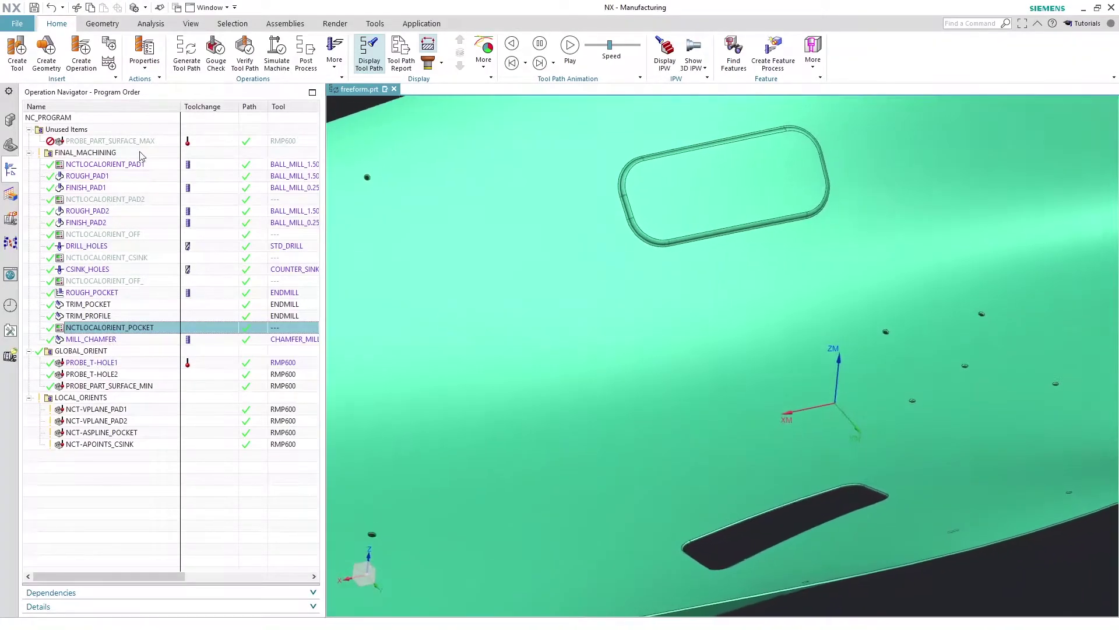
Step: Postprocess FINAL_MACHINING with SNK 5-Axis Gantry to cut.nc, overwriting the existing file, and close the code listing
{"action": "right_click", "coordinate": [96, 153]}
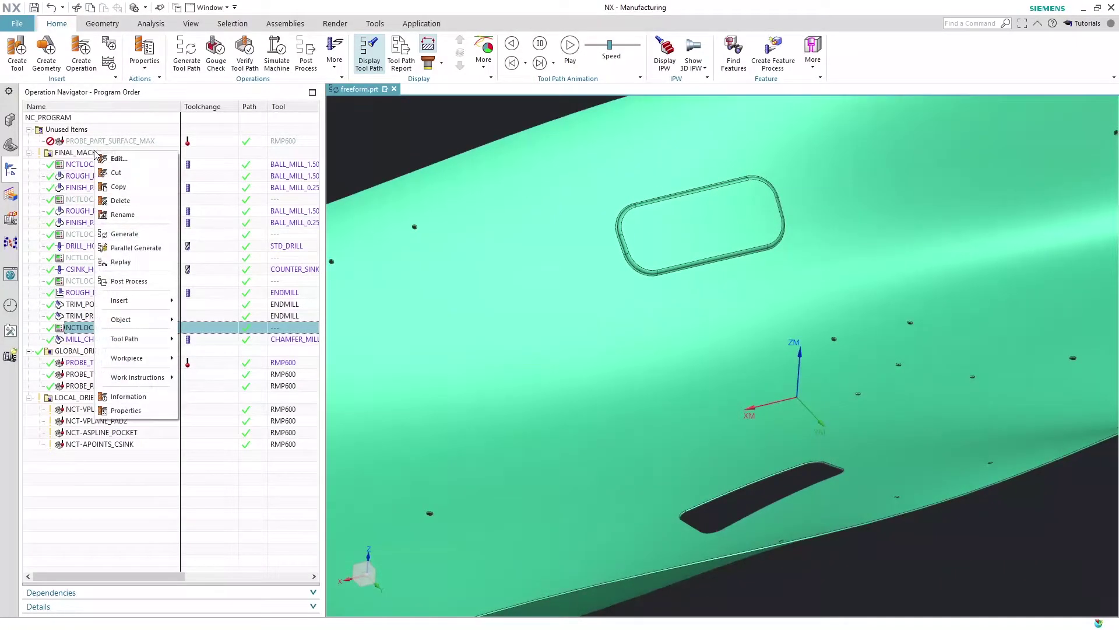
{"action": "left_click", "coordinate": [129, 281]}
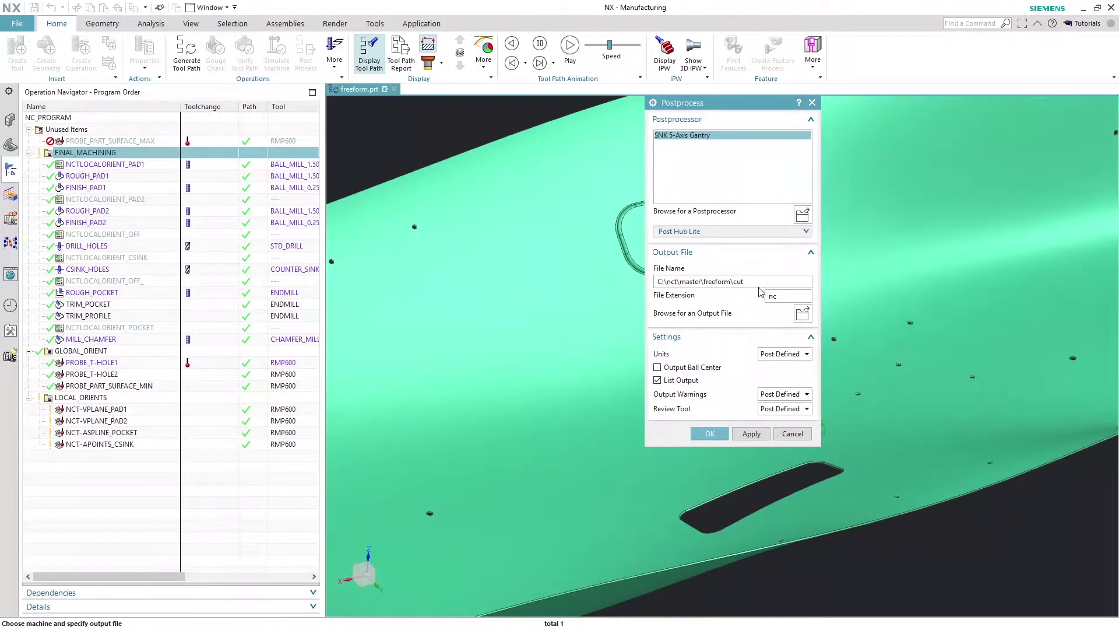
{"action": "left_click", "coordinate": [710, 434]}
{"action": "left_click", "coordinate": [516, 351]}
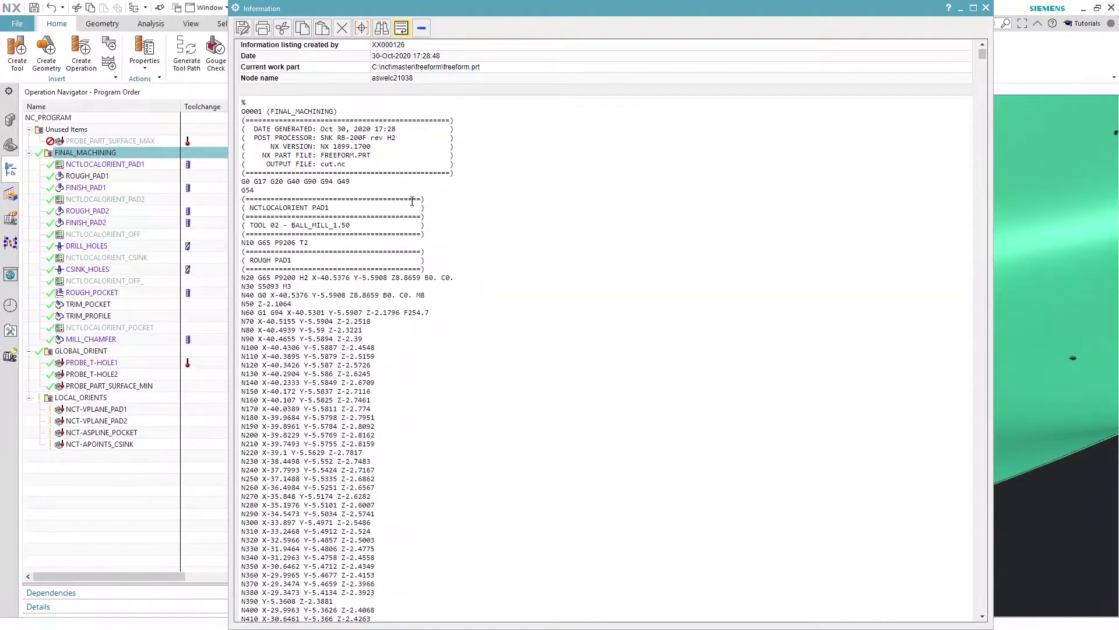
{"action": "left_click", "coordinate": [986, 8]}
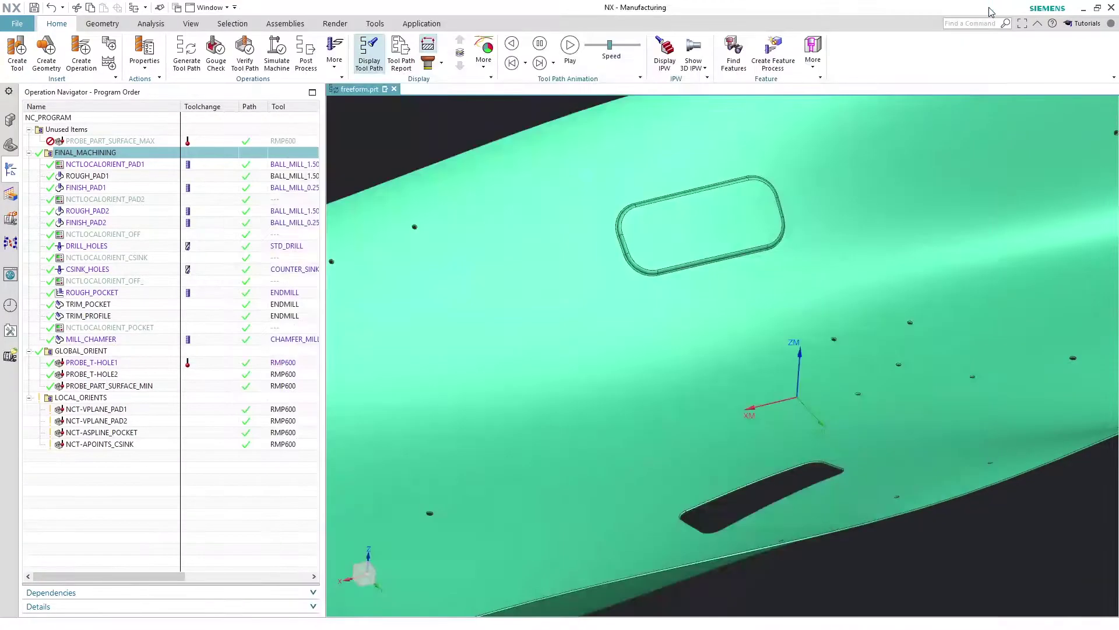
Step: Postprocess the GLOBAL_ORIENT group to global.nc, overwriting the existing file, and review its probing code listing to the end
{"action": "left_click", "coordinate": [87, 351]}
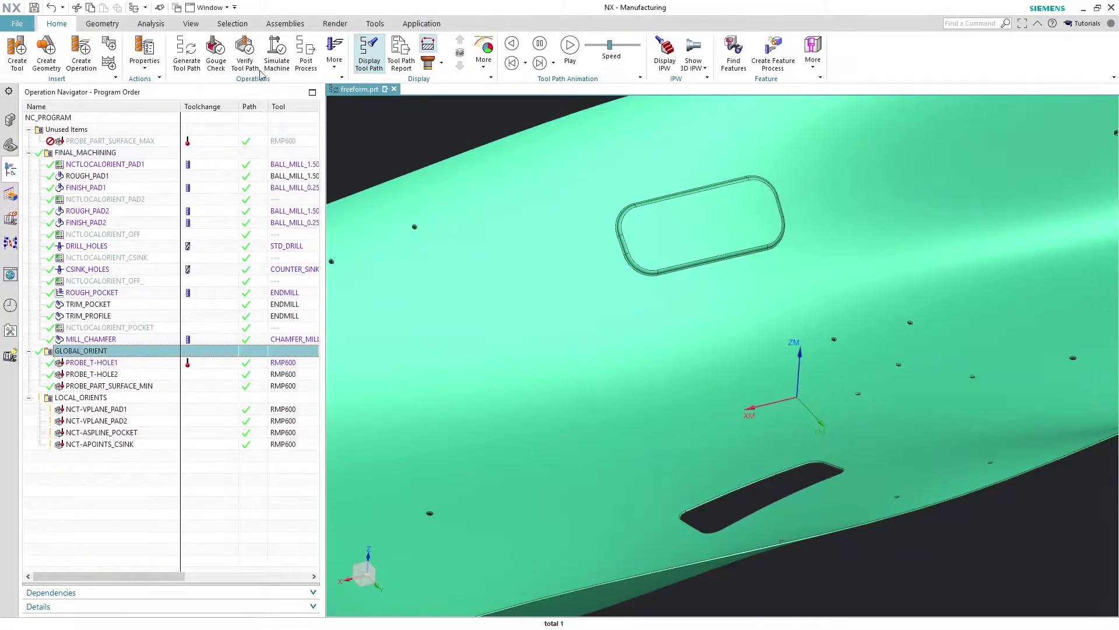
{"action": "left_click", "coordinate": [300, 47]}
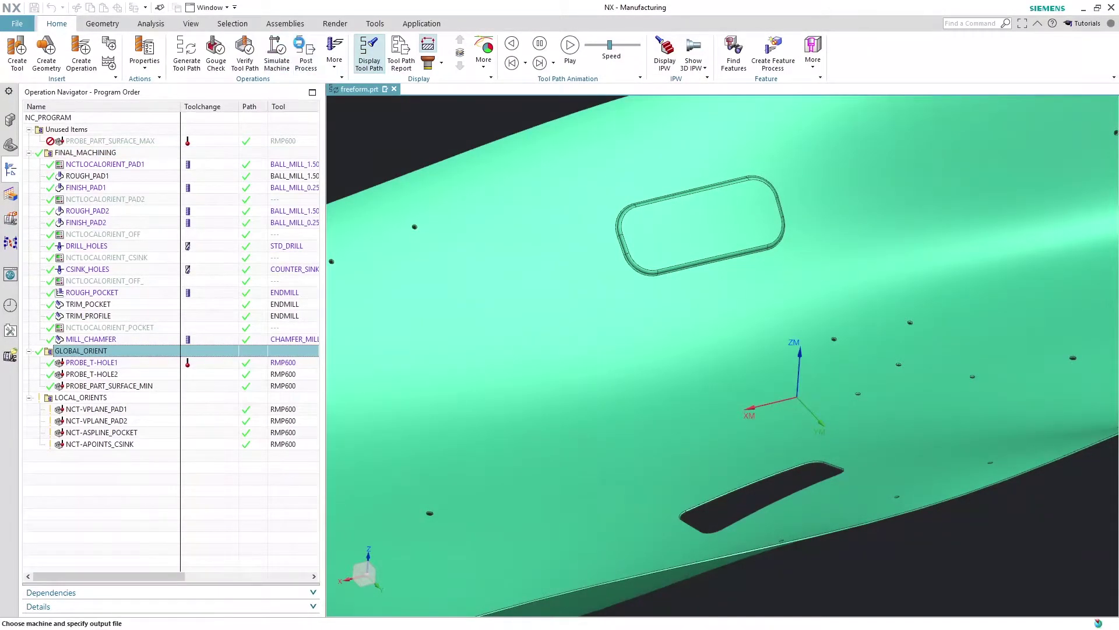
{"action": "double_click", "coordinate": [762, 281]}
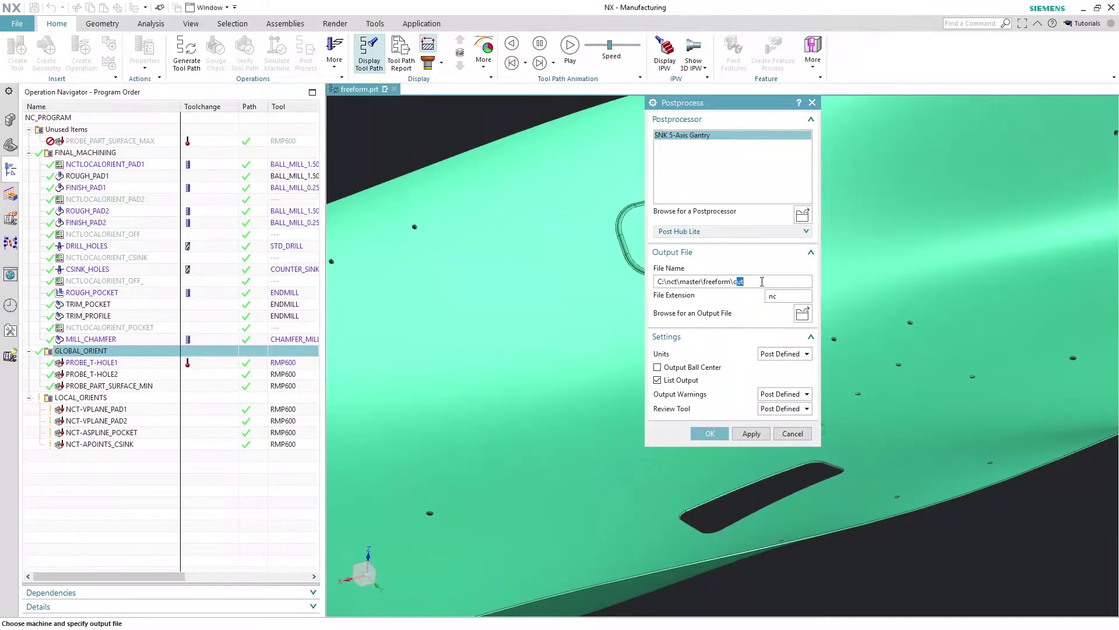
{"action": "type", "text": "global"}
{"action": "left_click", "coordinate": [710, 433]}
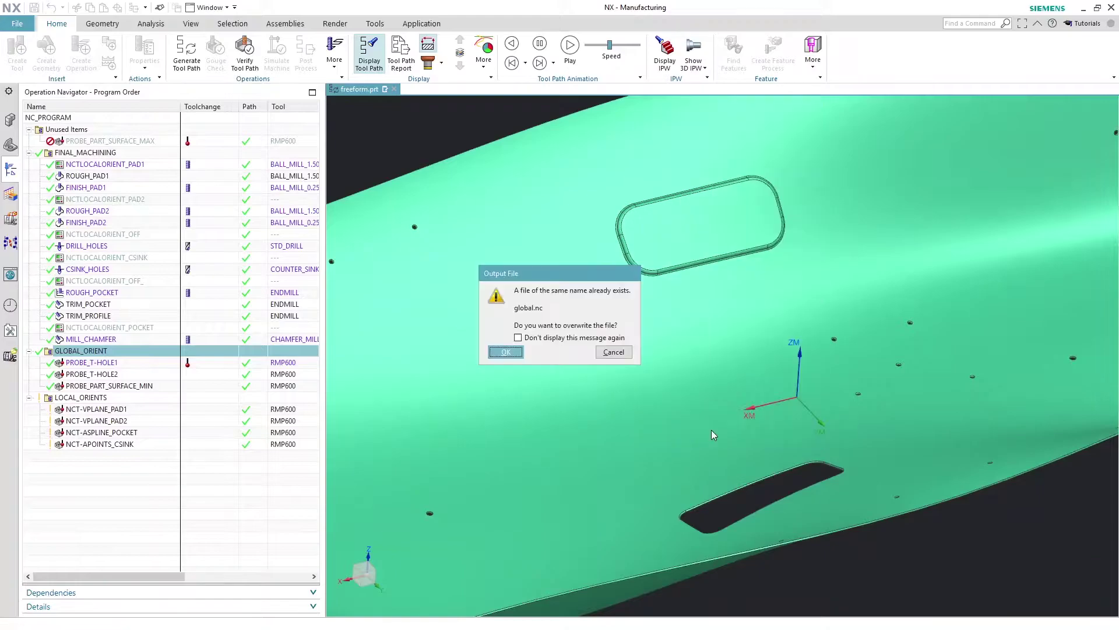
{"action": "left_click", "coordinate": [513, 357]}
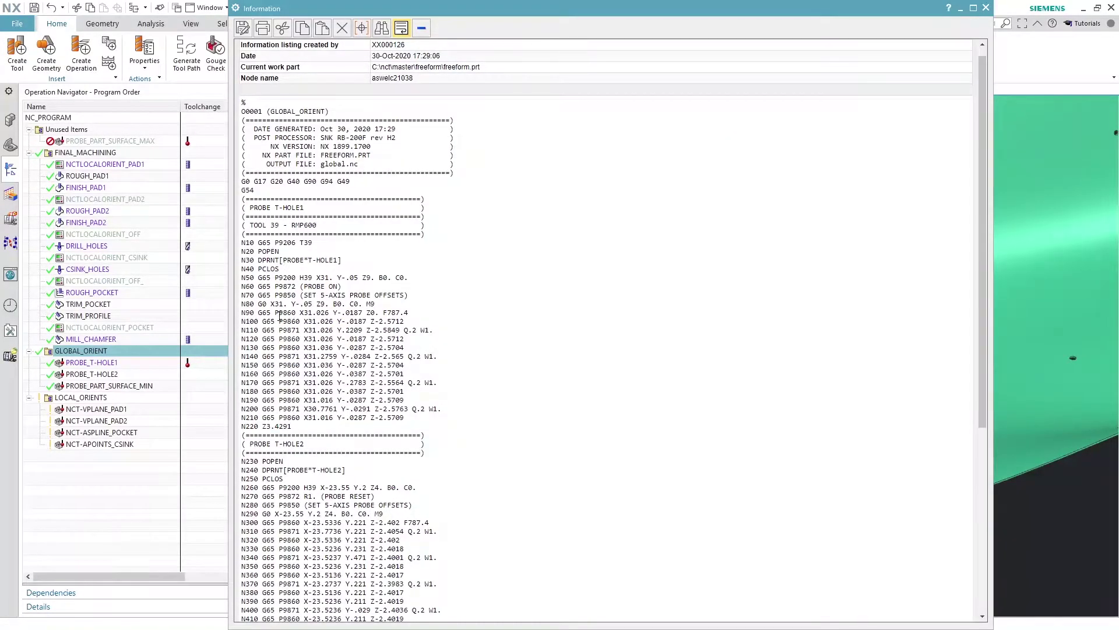
{"action": "scroll", "coordinate": [281, 260], "scroll_direction": "down", "scroll_amount": 4}
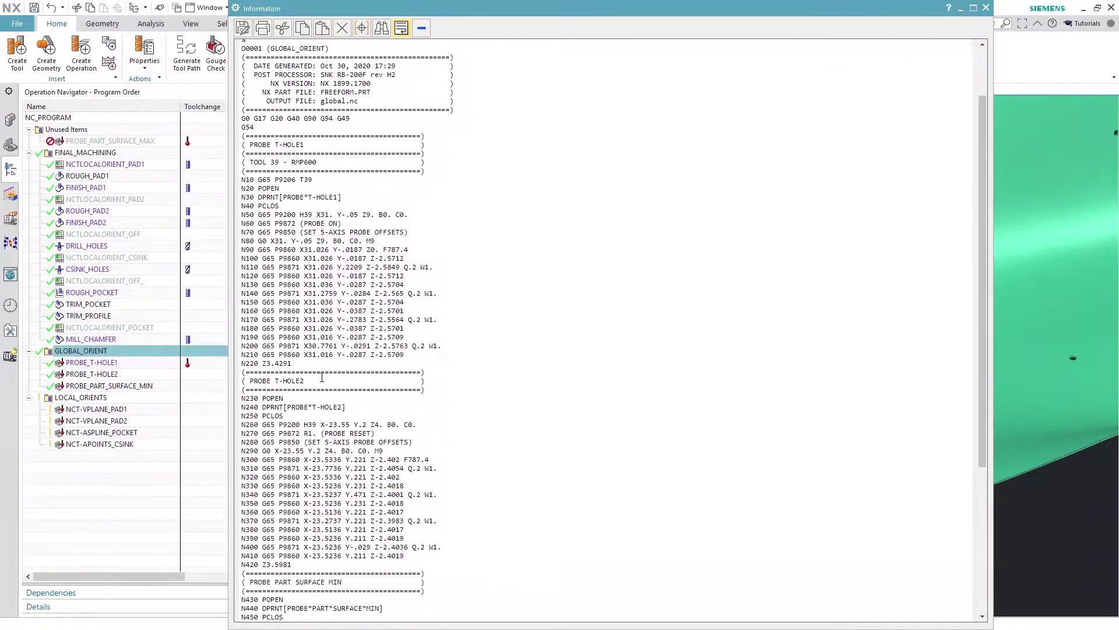
{"action": "scroll", "coordinate": [297, 404], "scroll_direction": "down", "scroll_amount": 5}
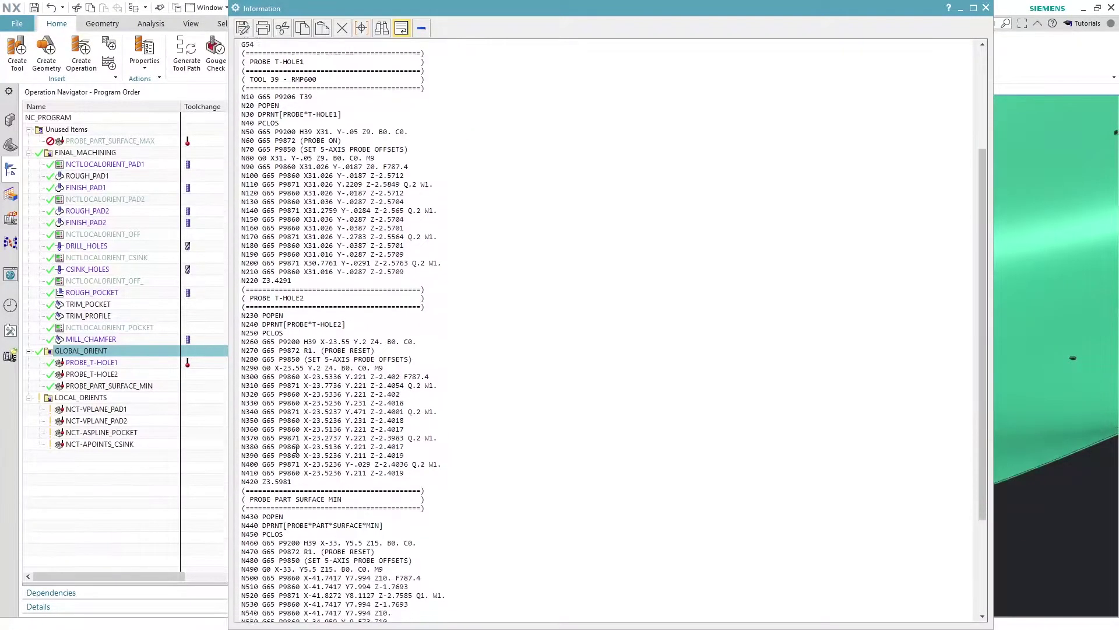
{"action": "scroll", "coordinate": [326, 478], "scroll_direction": "down", "scroll_amount": 2}
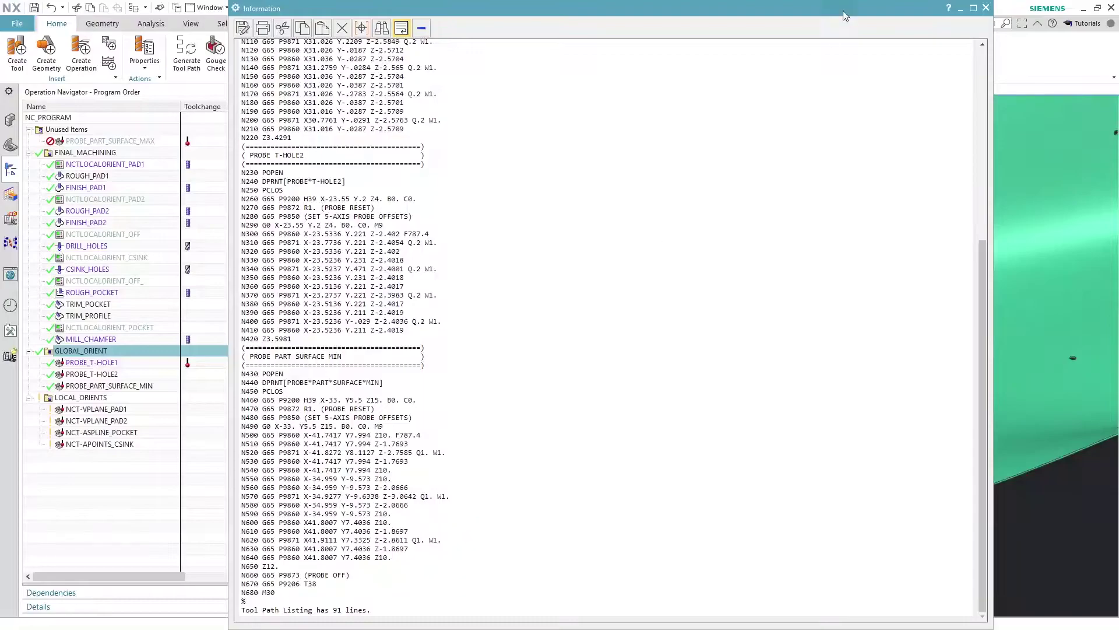
{"action": "left_click", "coordinate": [987, 8]}
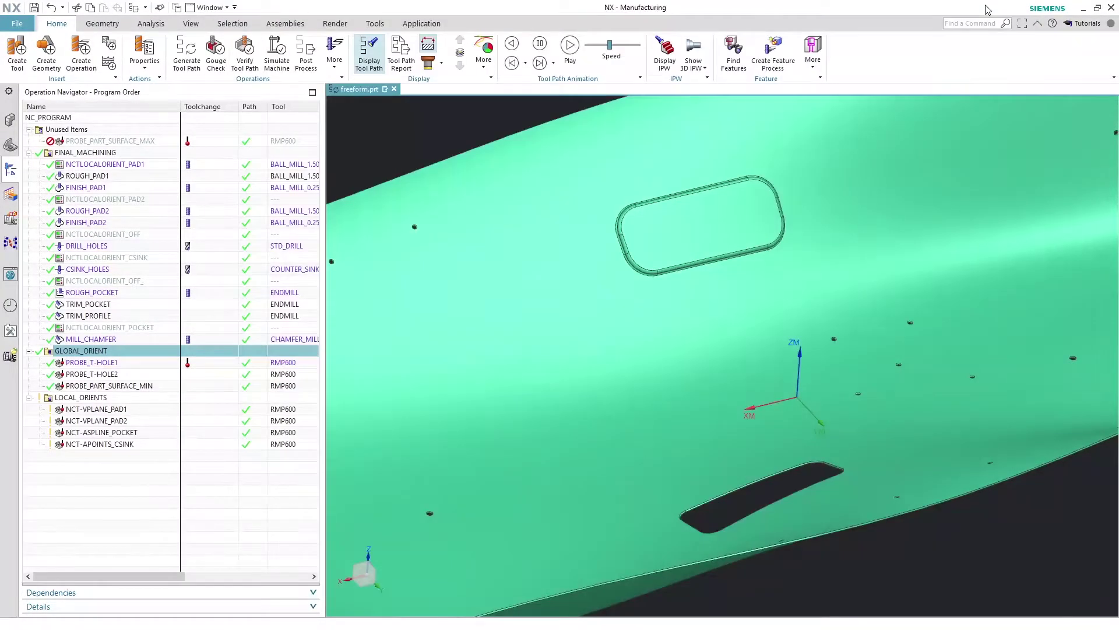
Step: Postprocess the LOCAL_ORIENTS group to local.nc, overwriting the existing file, and close the code listing
{"action": "right_click", "coordinate": [80, 401]}
{"action": "left_click", "coordinate": [112, 258]}
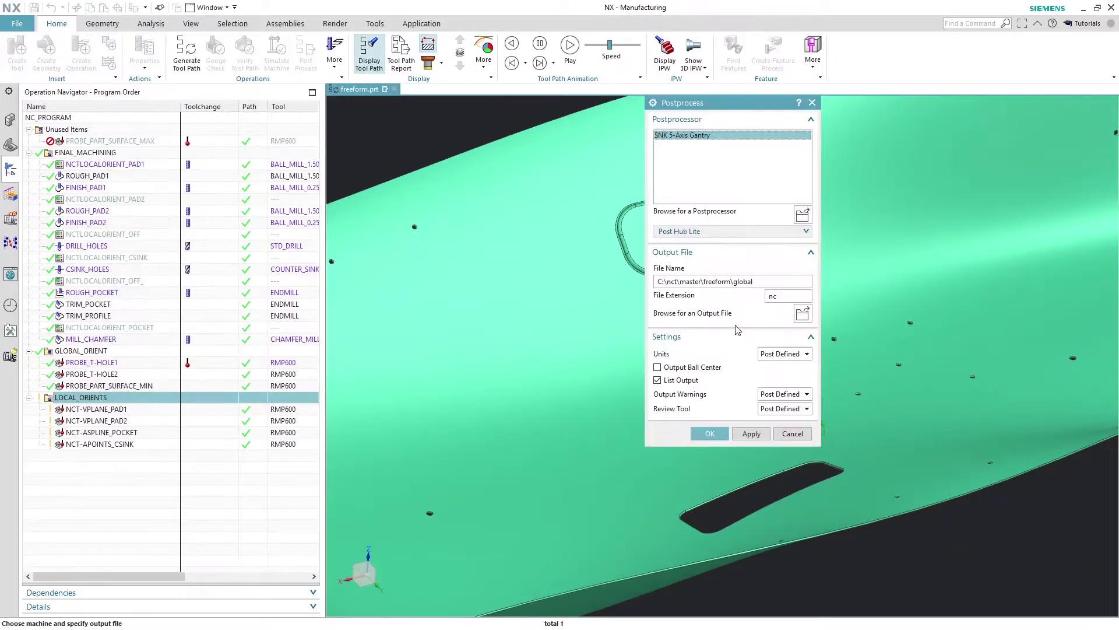
{"action": "double_click", "coordinate": [800, 281]}
{"action": "type", "text": "local"}
{"action": "key", "text": "Return"}
{"action": "left_click", "coordinate": [510, 355]}
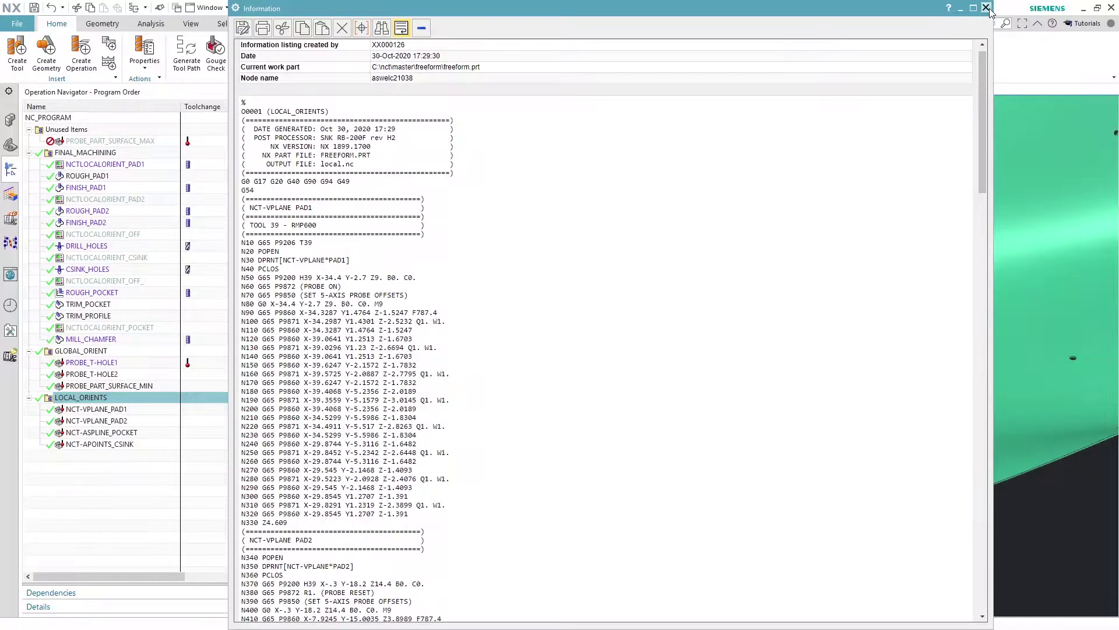
{"action": "left_click", "coordinate": [986, 8]}
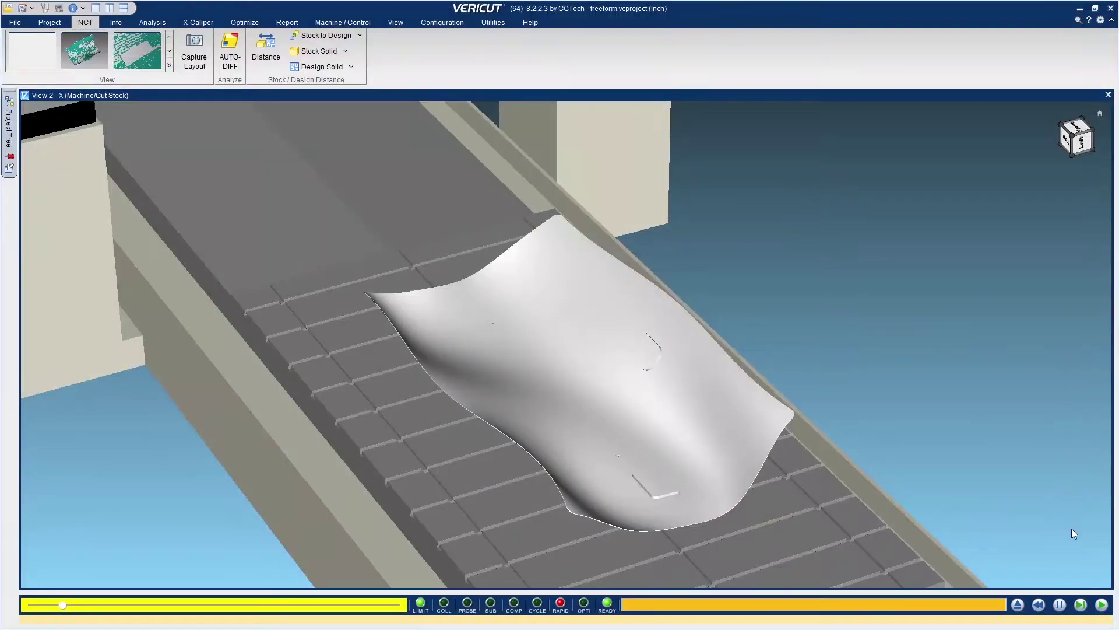
Step: Switch to VERICUT, inspect the position and angles of the NCT_Offsets component, and activate the nominal cut.nc program
{"action": "left_click", "coordinate": [9, 139]}
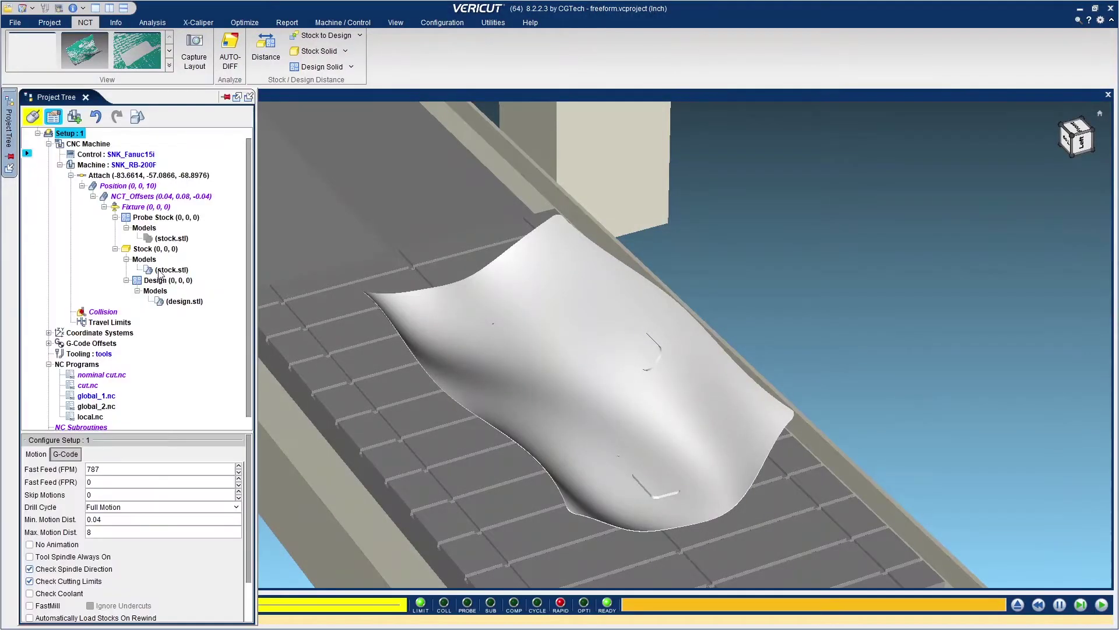
{"action": "left_click", "coordinate": [148, 197]}
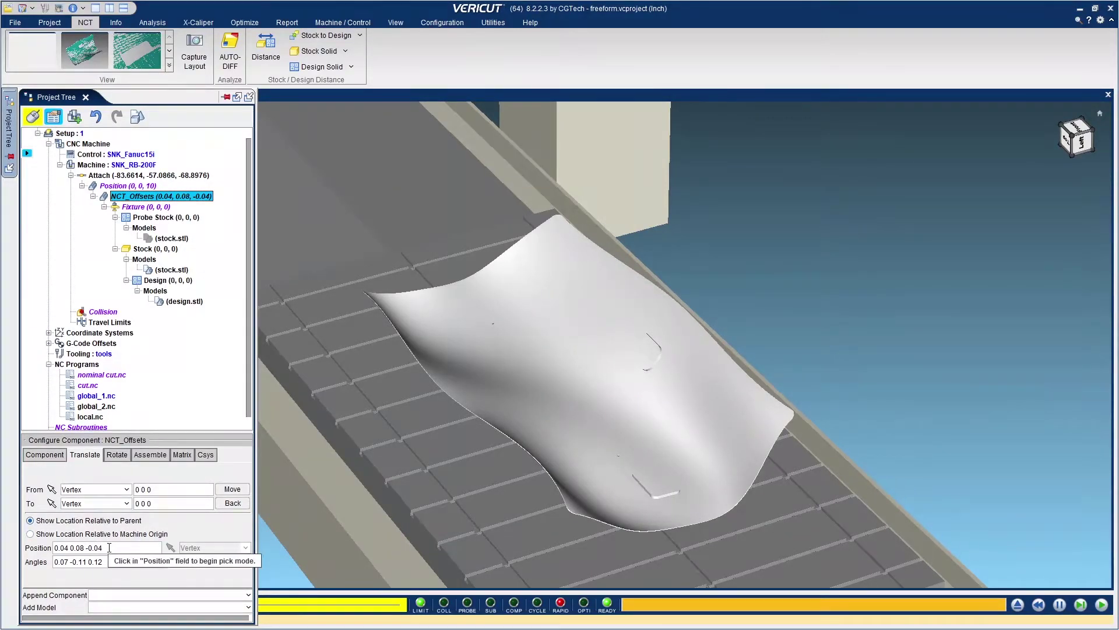
{"action": "right_click", "coordinate": [92, 376]}
{"action": "left_click", "coordinate": [106, 382]}
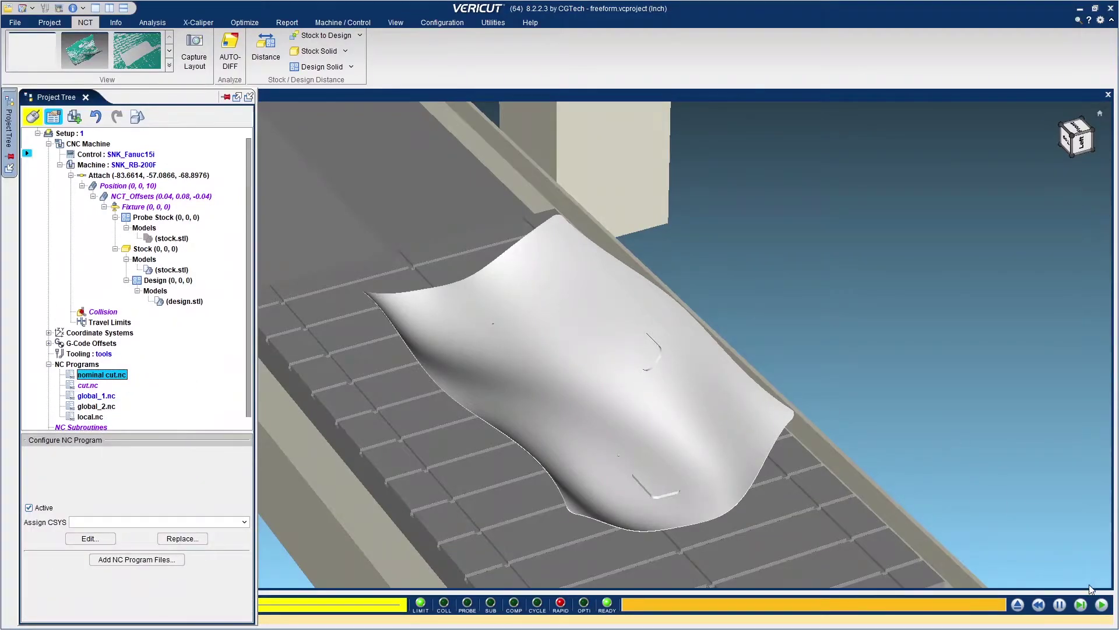
Step: Reset and run the machining simulation, bringing playback to 20 skipped motions while the first pad is cut
{"action": "left_click", "coordinate": [1018, 604]}
{"action": "left_click", "coordinate": [1101, 604]}
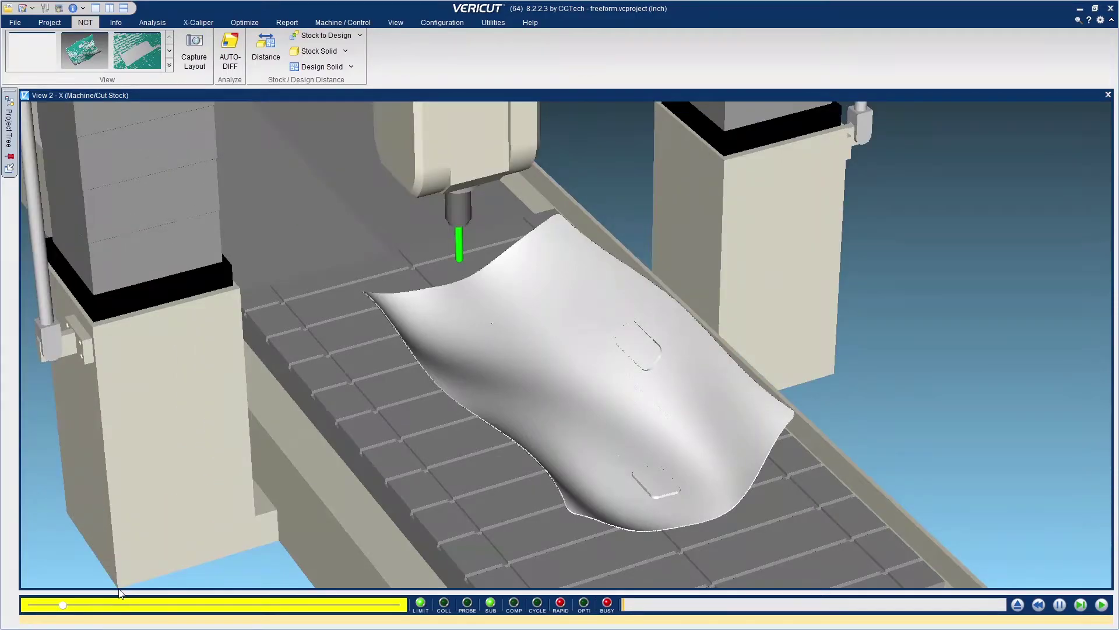
{"action": "left_click_drag", "start_coordinate": [63, 606], "coordinate": [70, 606]}
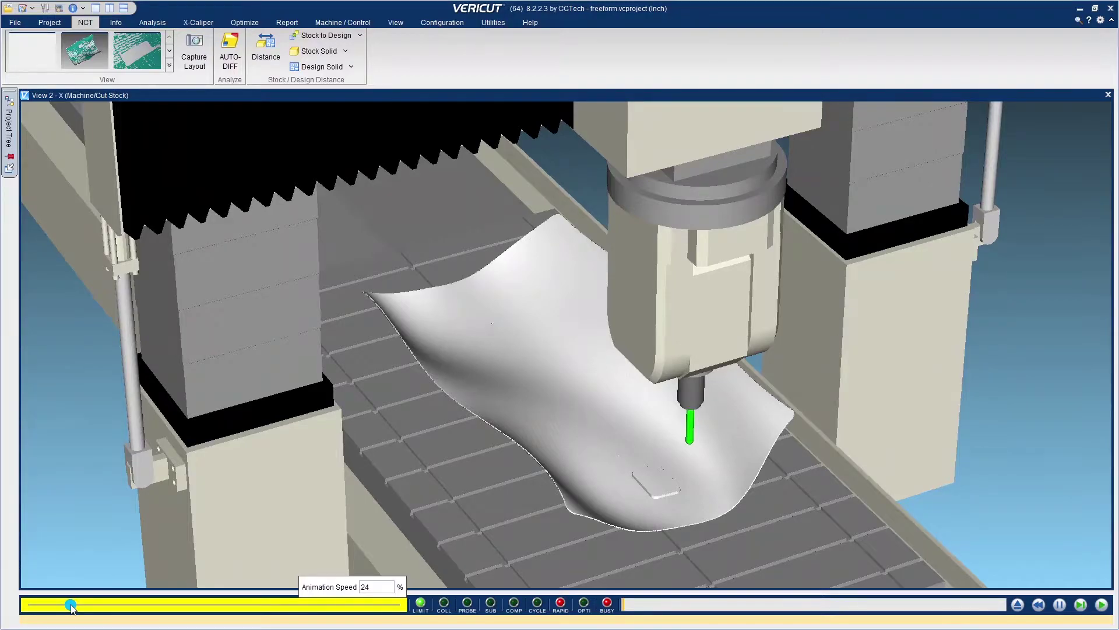
{"action": "left_click_drag", "start_coordinate": [71, 606], "coordinate": [264, 608]}
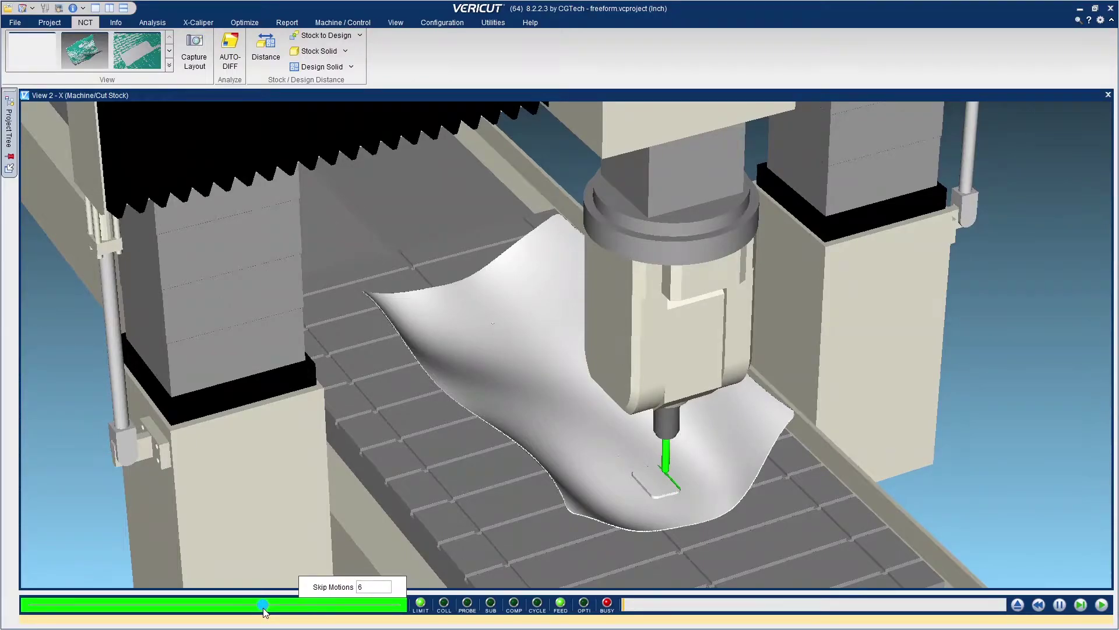
{"action": "left_click_drag", "start_coordinate": [264, 610], "coordinate": [315, 610]}
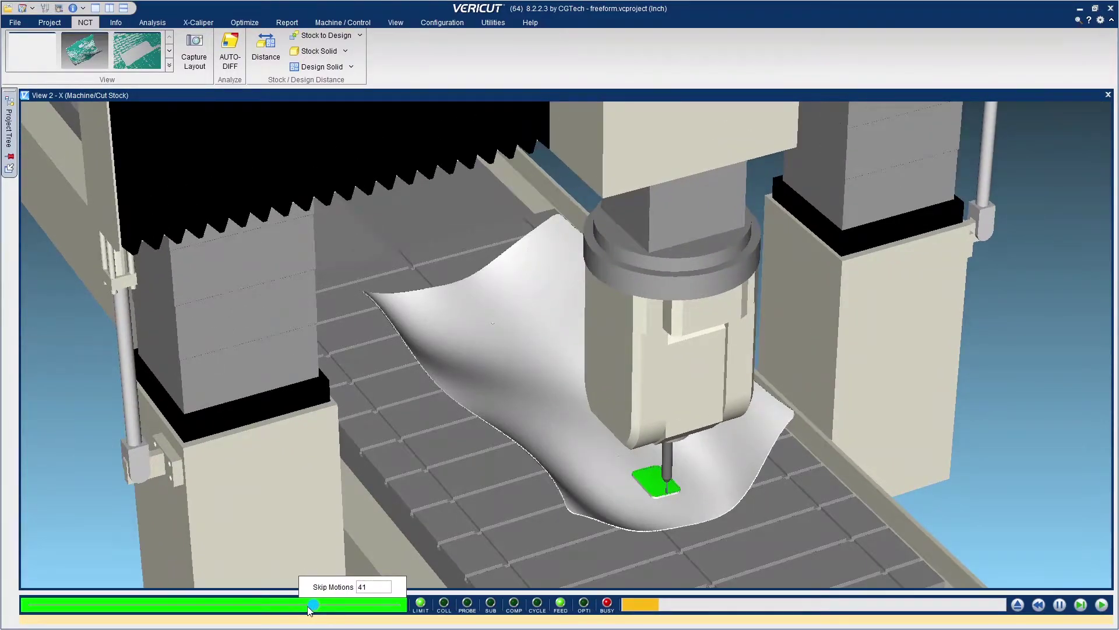
{"action": "left_click_drag", "start_coordinate": [310, 609], "coordinate": [299, 608]}
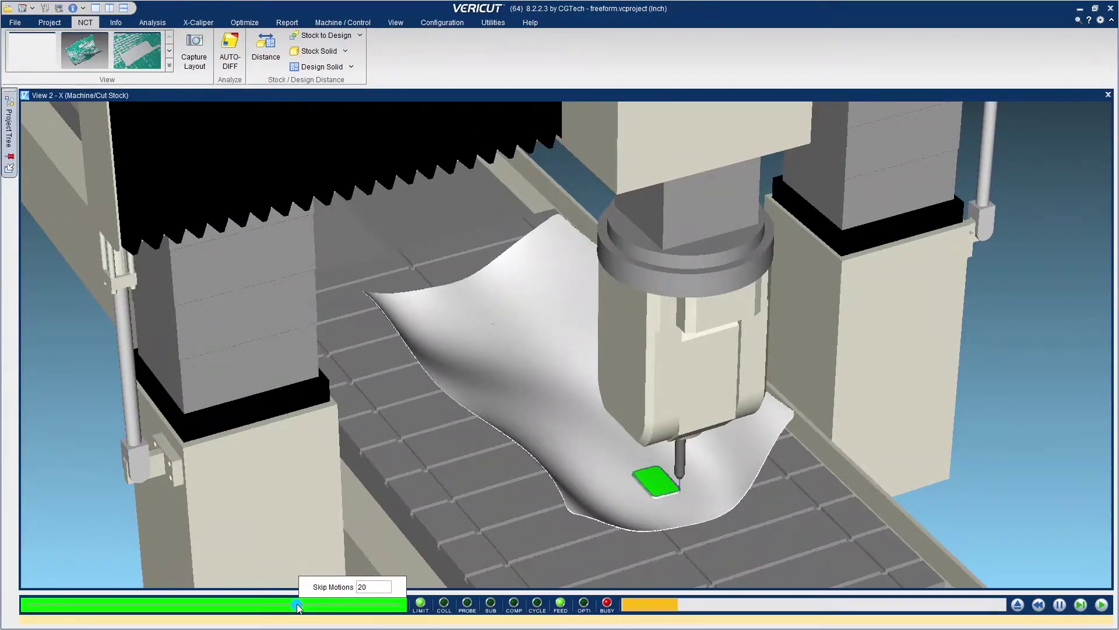
Step: Speed up the simulation to 54 skipped motions while the second pad is machined
{"action": "left_click_drag", "start_coordinate": [298, 608], "coordinate": [314, 603]}
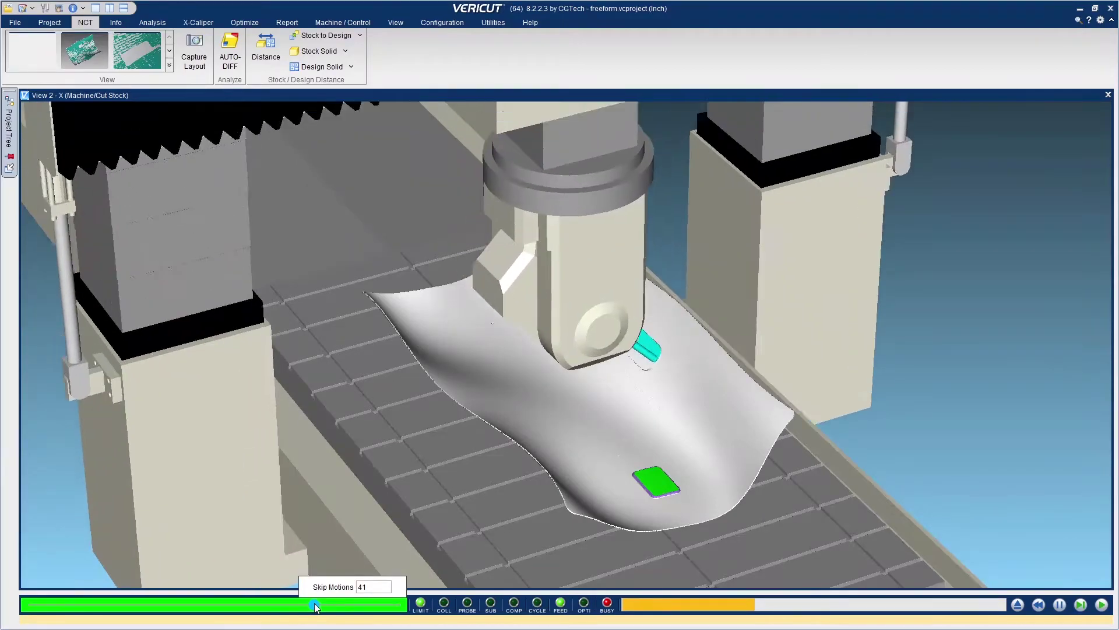
{"action": "left_click_drag", "start_coordinate": [315, 603], "coordinate": [320, 605]}
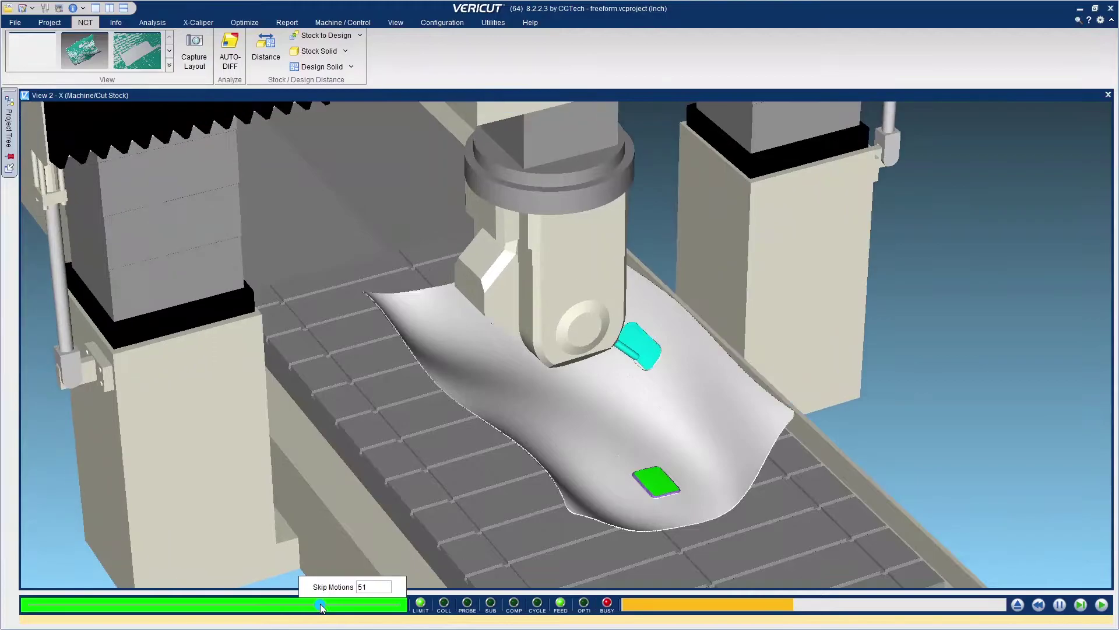
{"action": "left_click_drag", "start_coordinate": [321, 604], "coordinate": [322, 605]}
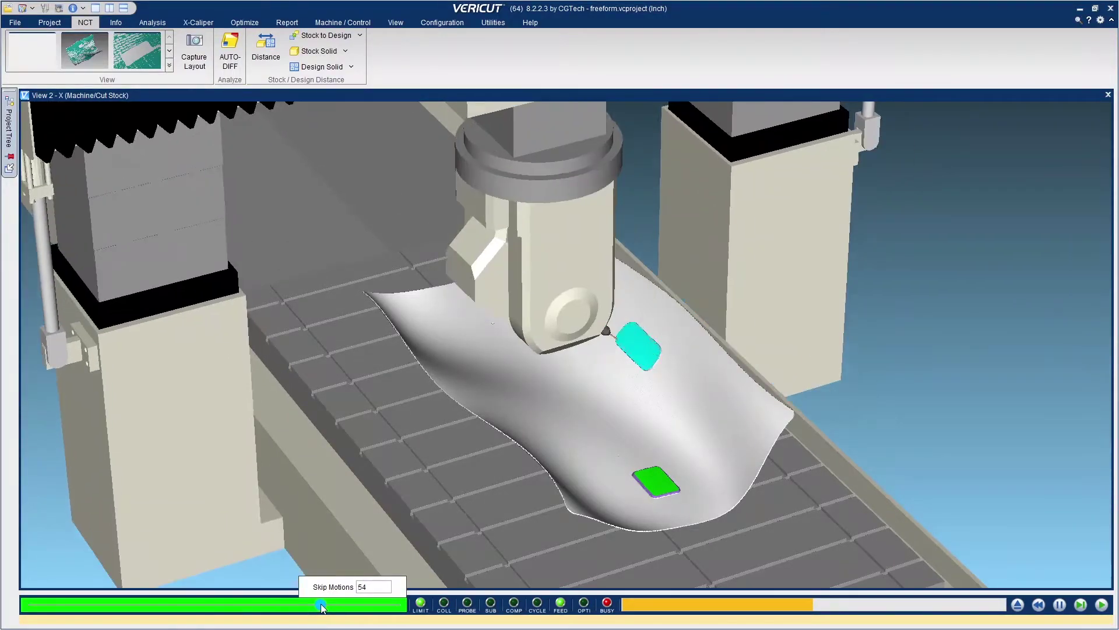
Step: Slow the simulation to 68% animation speed for the hole operations
{"action": "left_click_drag", "start_coordinate": [321, 604], "coordinate": [134, 605]}
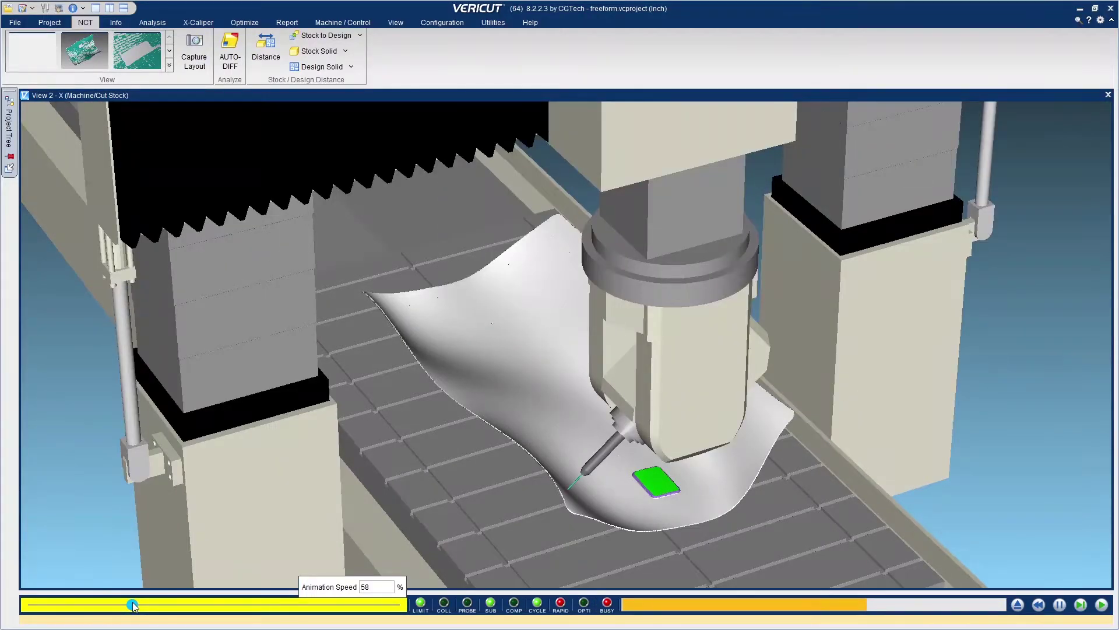
{"action": "left_click_drag", "start_coordinate": [133, 605], "coordinate": [244, 604]}
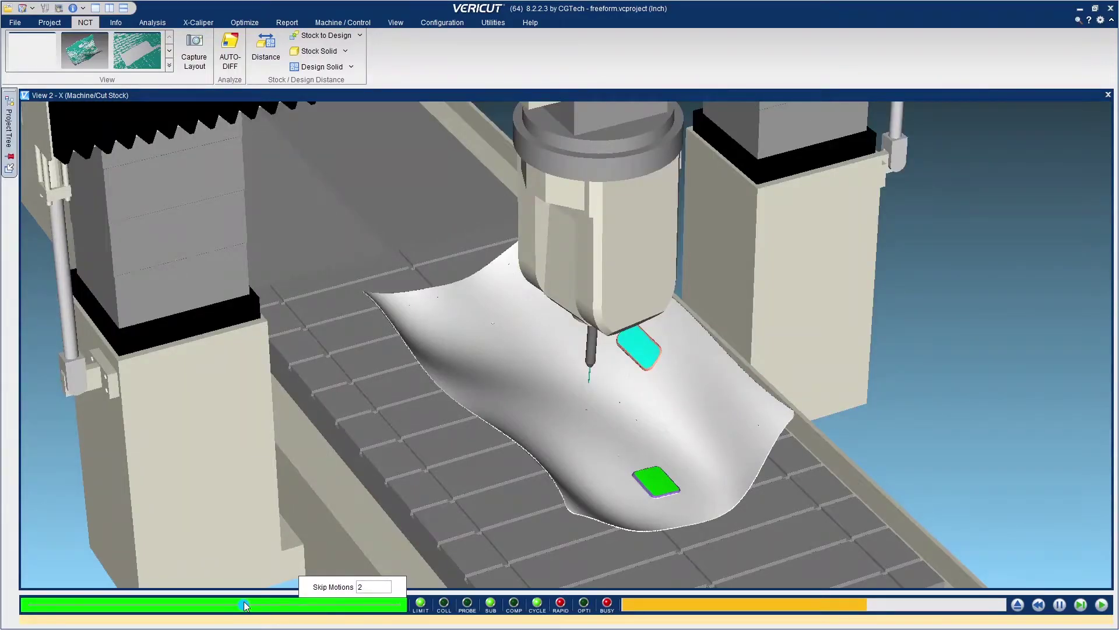
{"action": "left_click_drag", "start_coordinate": [245, 605], "coordinate": [150, 604]}
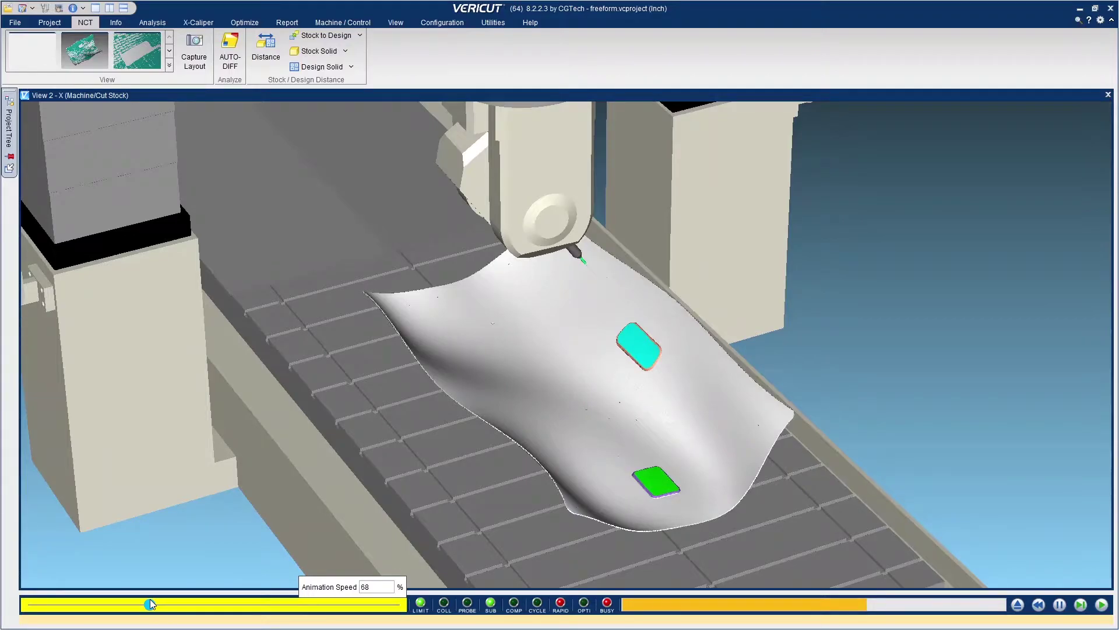
Step: Adjust the simulation playback to 1, 8 and back to 2 skipped motions, and speed it up to finish the trimming cuts
{"action": "left_click_drag", "start_coordinate": [151, 604], "coordinate": [232, 604]}
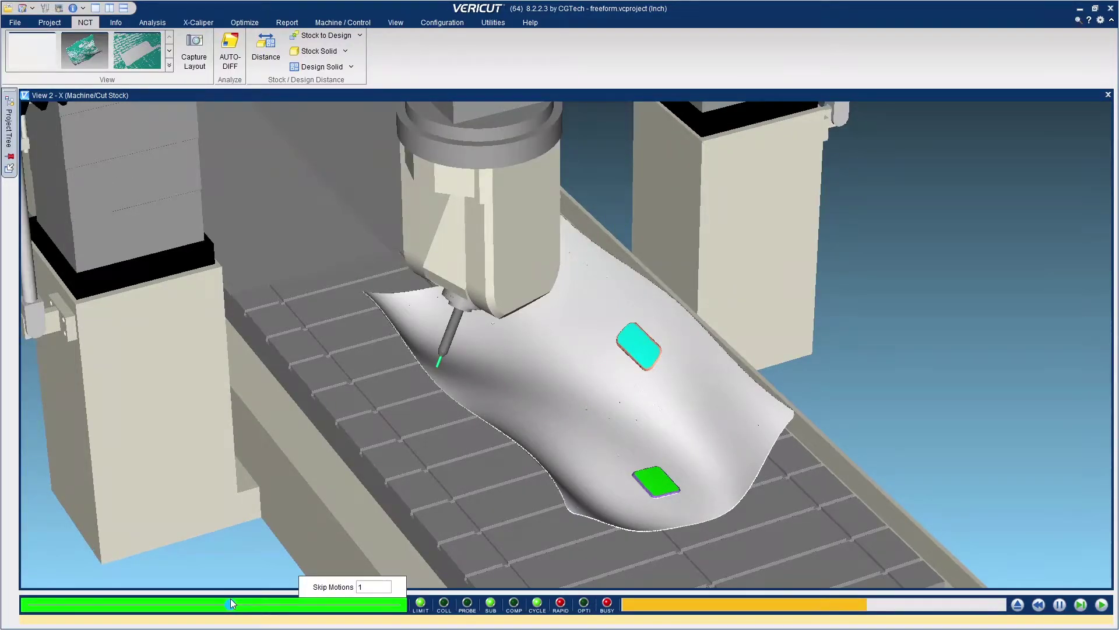
{"action": "left_click_drag", "start_coordinate": [231, 604], "coordinate": [274, 604]}
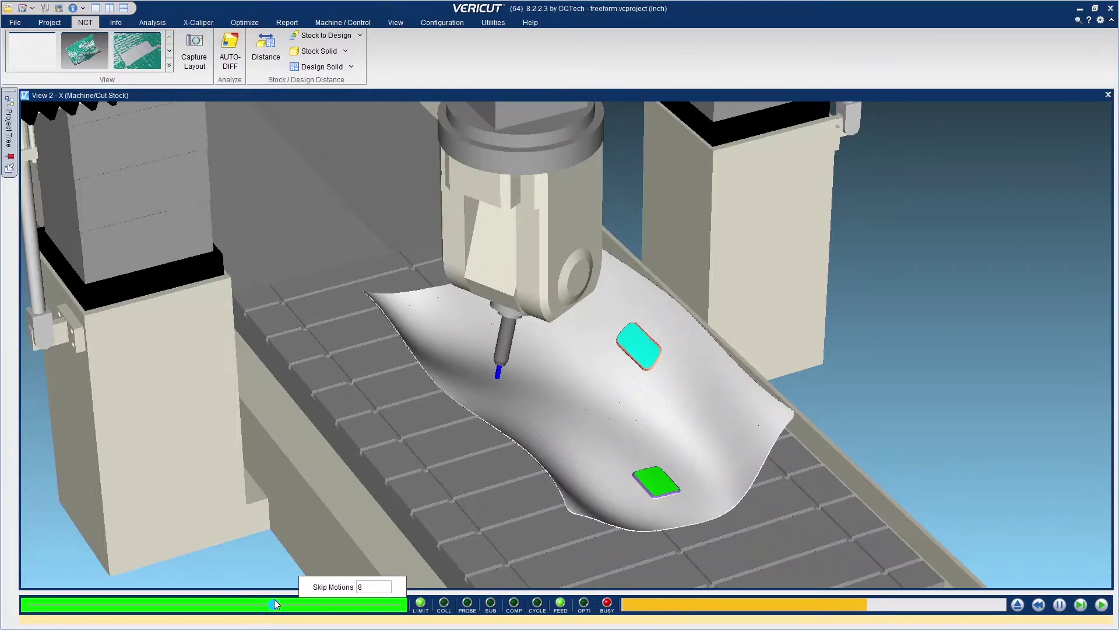
{"action": "left_click_drag", "start_coordinate": [274, 604], "coordinate": [237, 604]}
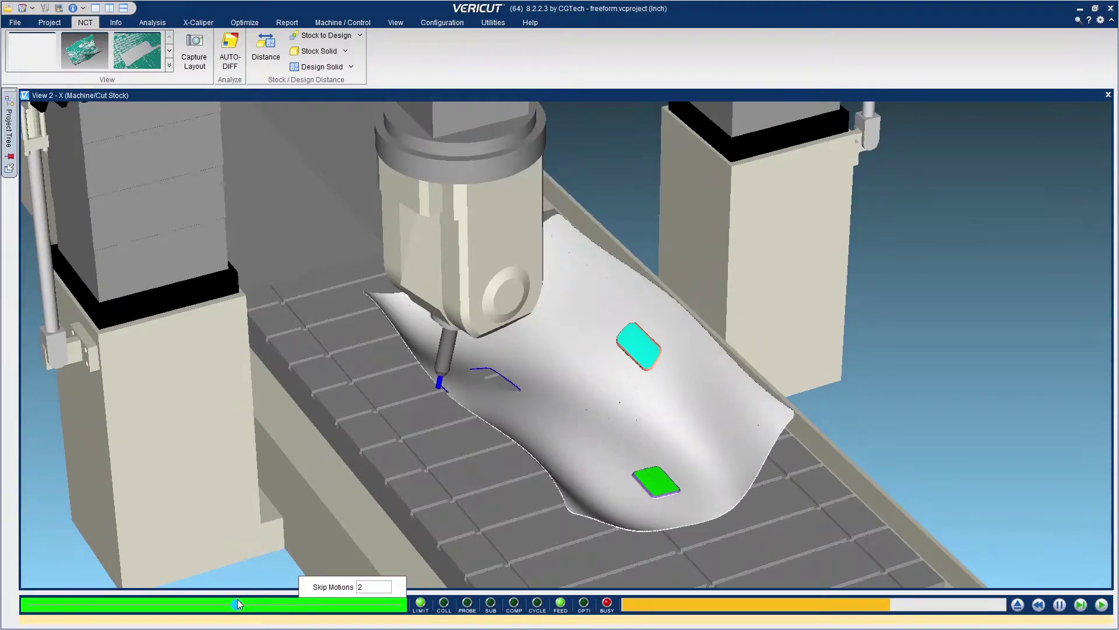
{"action": "left_click_drag", "start_coordinate": [237, 602], "coordinate": [330, 605]}
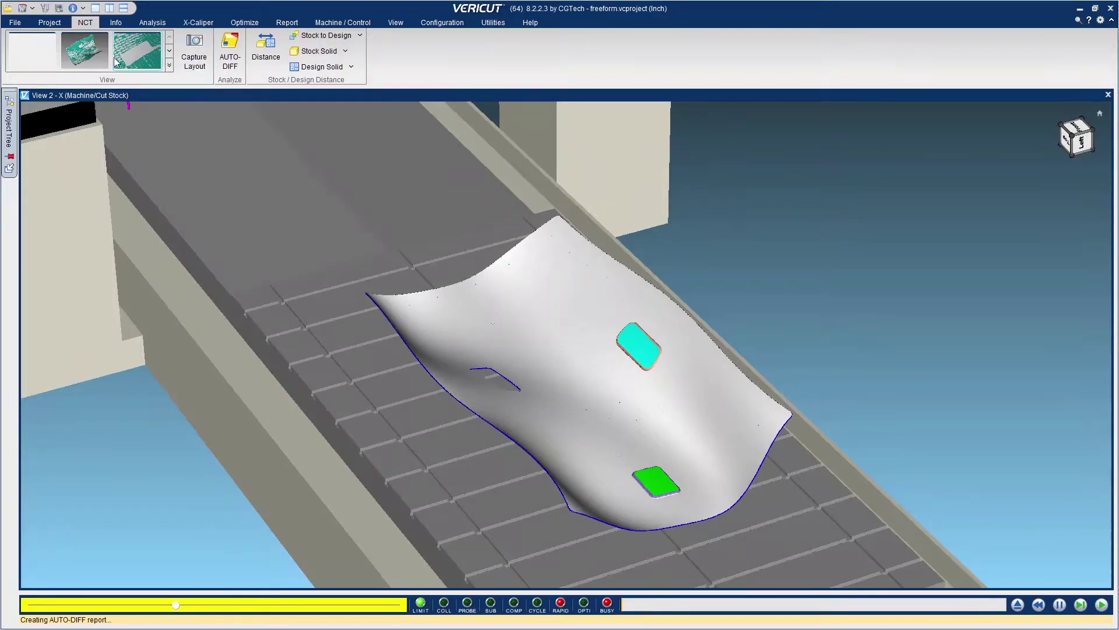
Step: Open the saved view of the first machined pad and measure the stock-to-design distance on its surface
{"action": "left_click", "coordinate": [93, 57]}
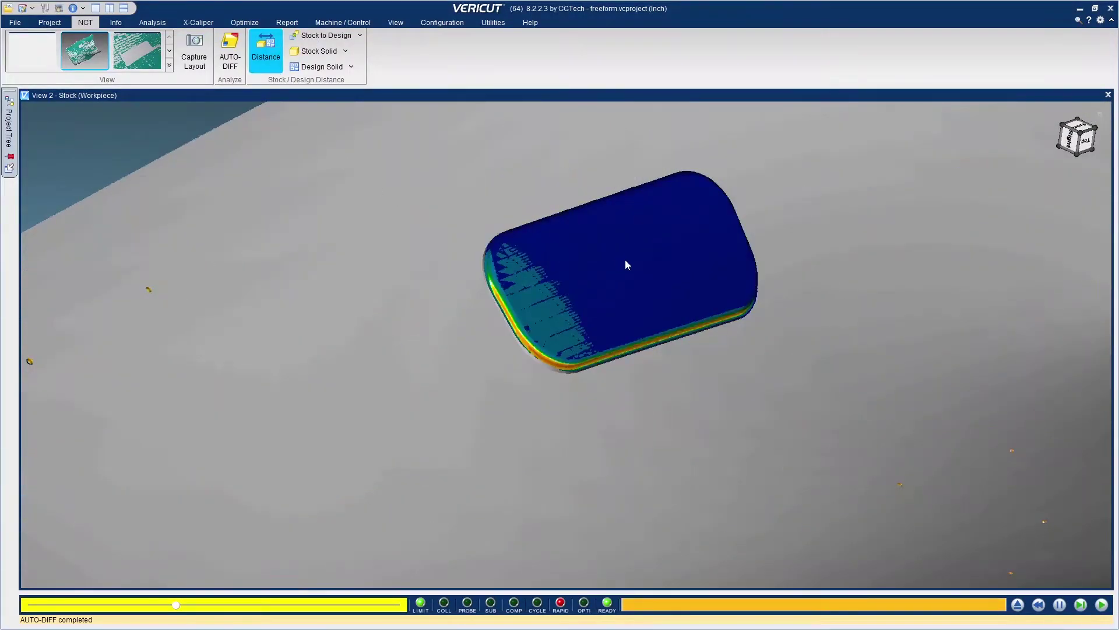
{"action": "left_click", "coordinate": [252, 59]}
{"action": "left_click", "coordinate": [606, 264]}
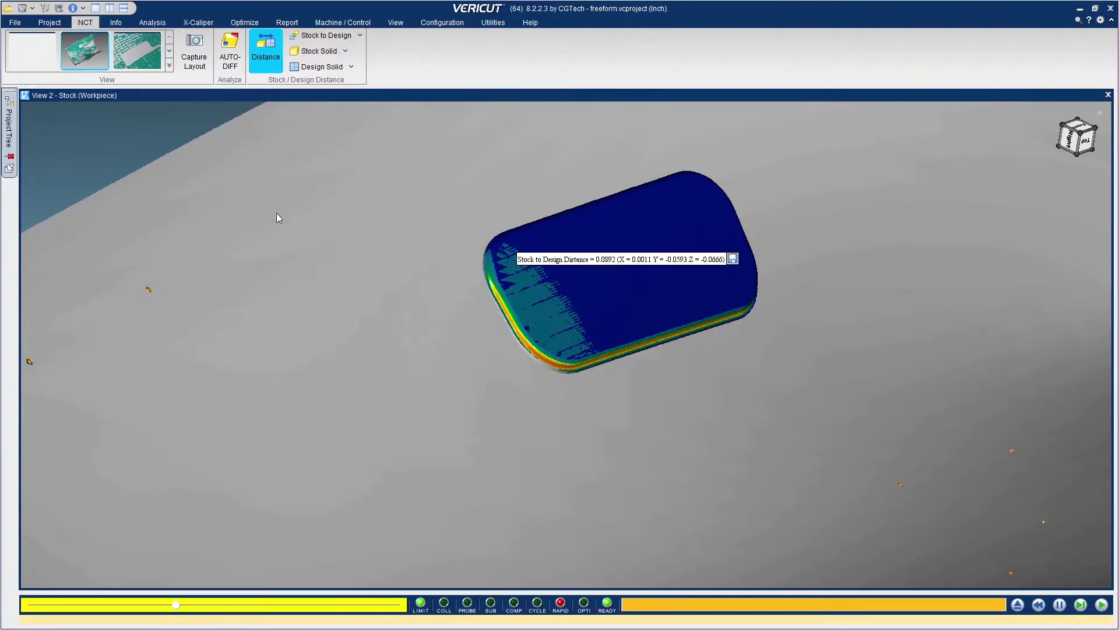
Step: Inspect the saved view of the rounded rectangular cutout, and measure the stock-to-design distance on the other pad
{"action": "left_click", "coordinate": [88, 54]}
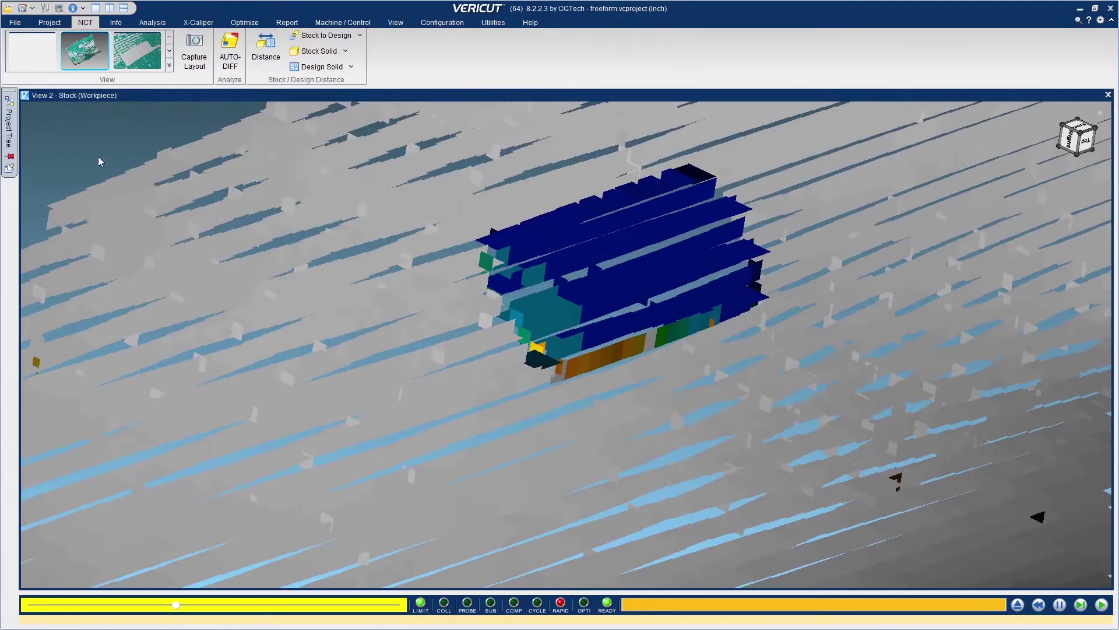
{"action": "left_click", "coordinate": [153, 56]}
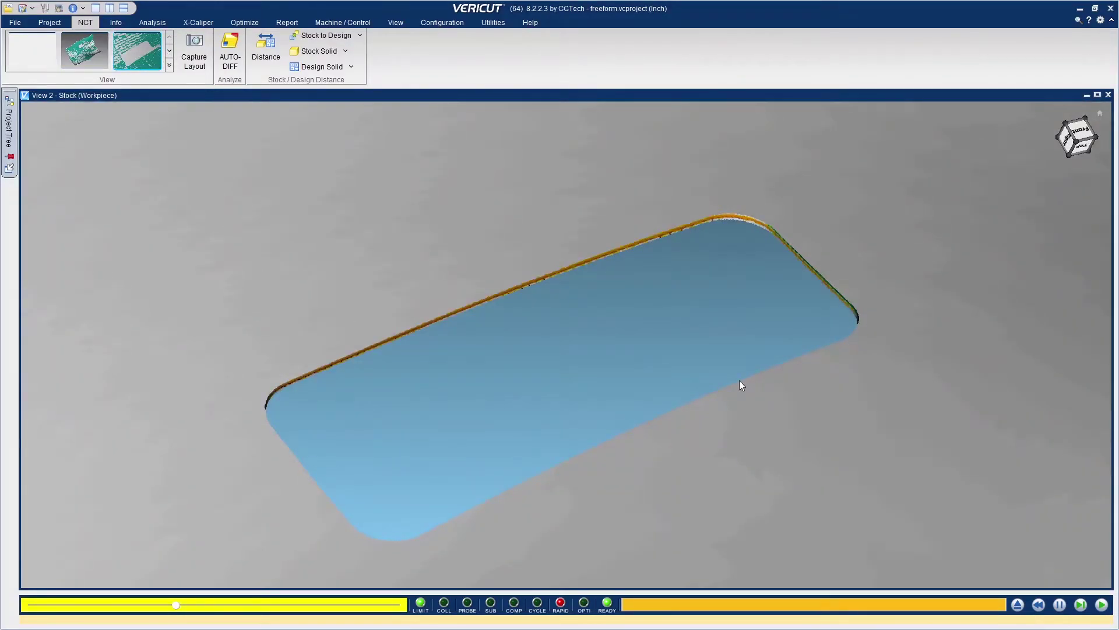
{"action": "left_click", "coordinate": [169, 52]}
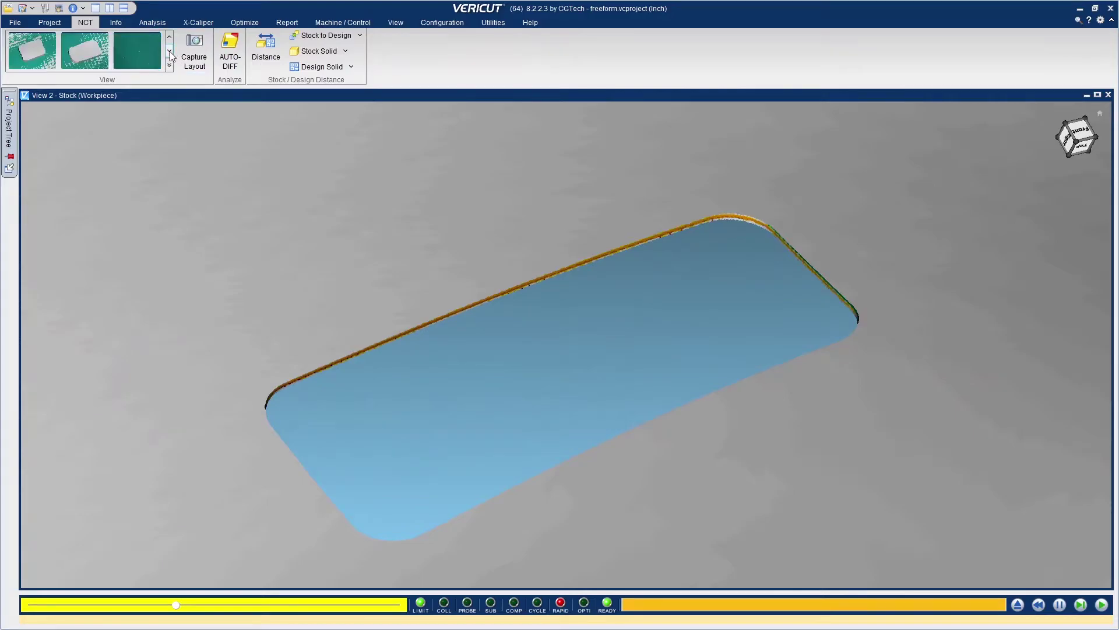
{"action": "left_click", "coordinate": [90, 63]}
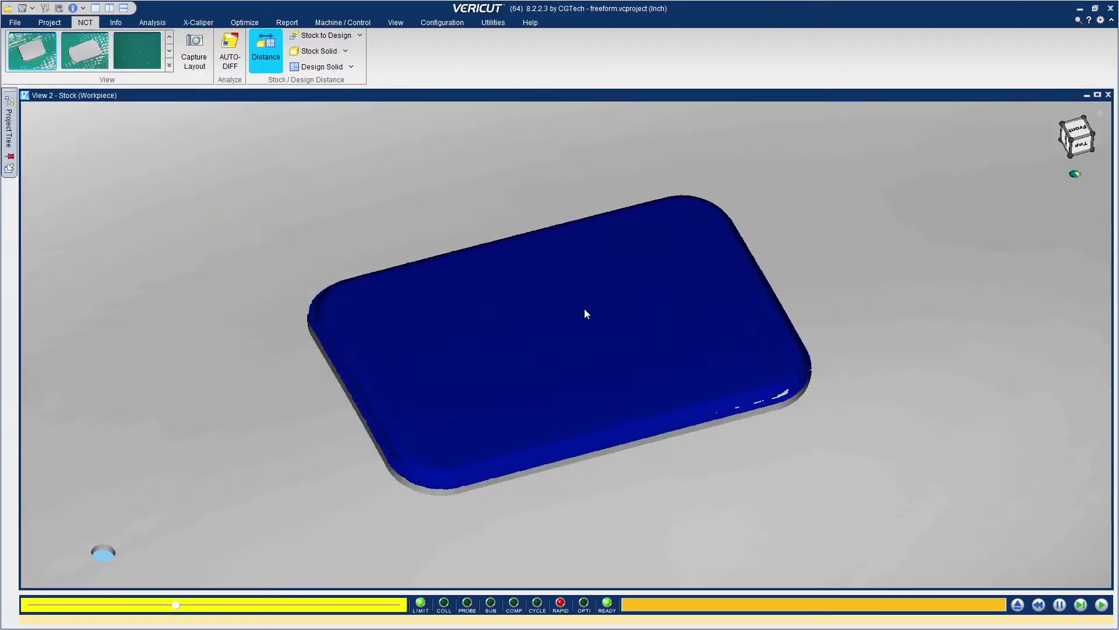
{"action": "left_click", "coordinate": [585, 310]}
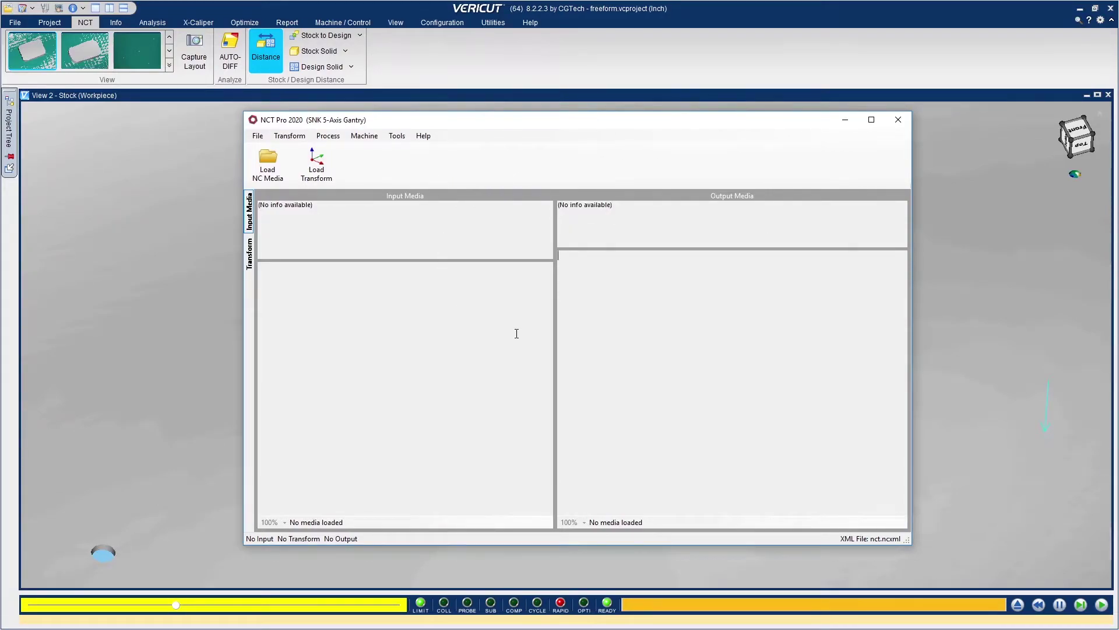
Step: Switch to NCT Pro and create a process named "demo" with the description "freeform part surface"
{"action": "left_click", "coordinate": [330, 137]}
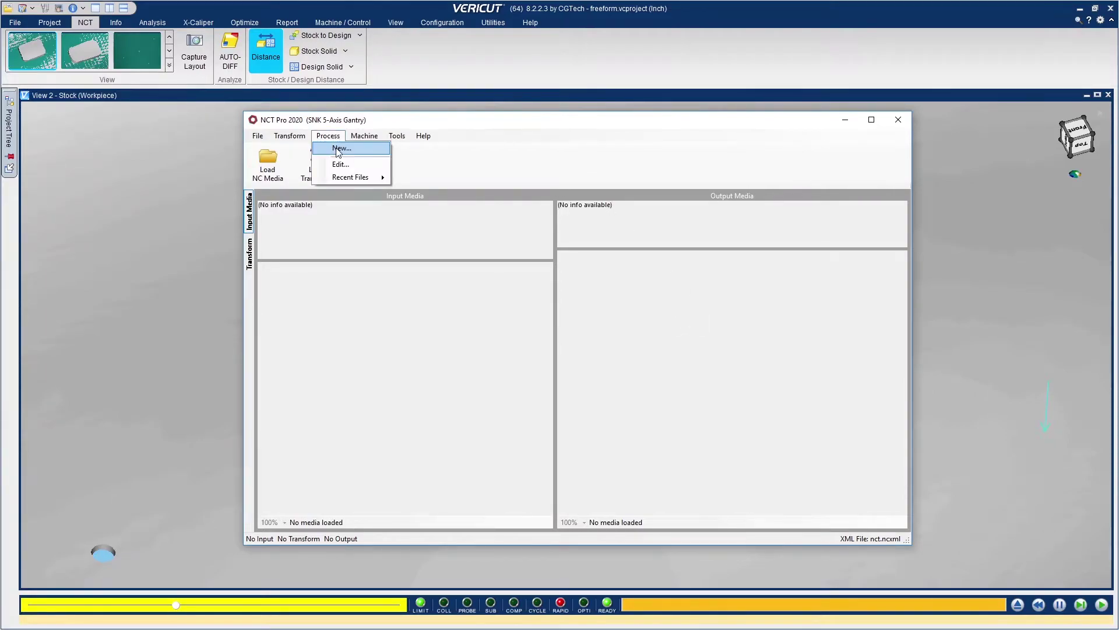
{"action": "left_click", "coordinate": [340, 149]}
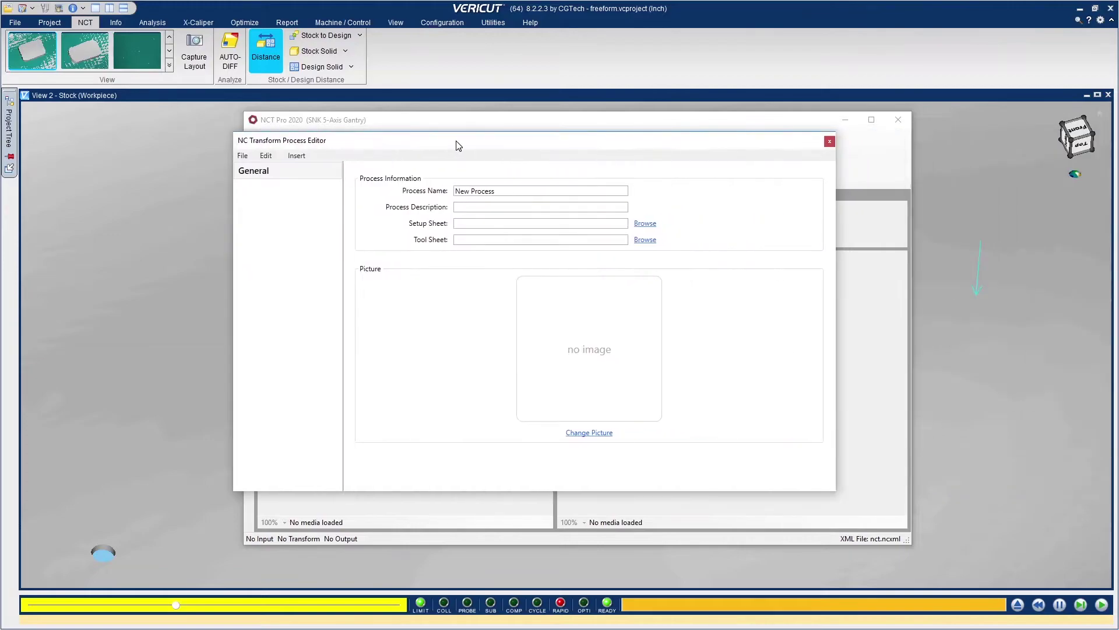
{"action": "left_click_drag", "start_coordinate": [458, 146], "coordinate": [502, 146]}
{"action": "left_click_drag", "start_coordinate": [552, 191], "coordinate": [457, 193]}
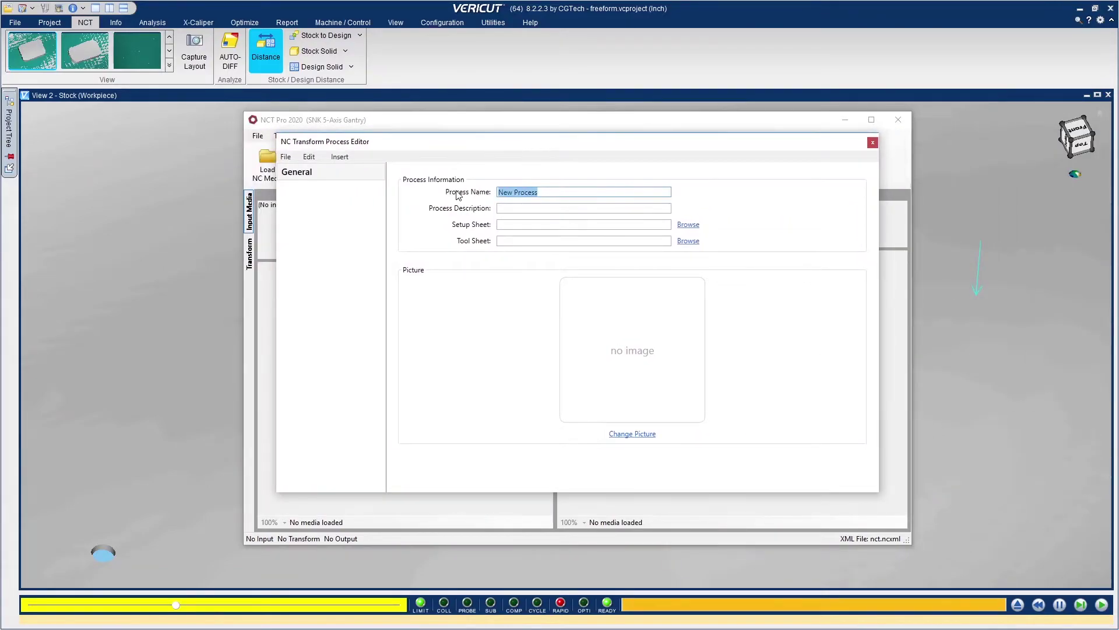
{"action": "type", "text": "c"}
{"action": "key", "text": "Tab"}
{"action": "type", "text": "f"}
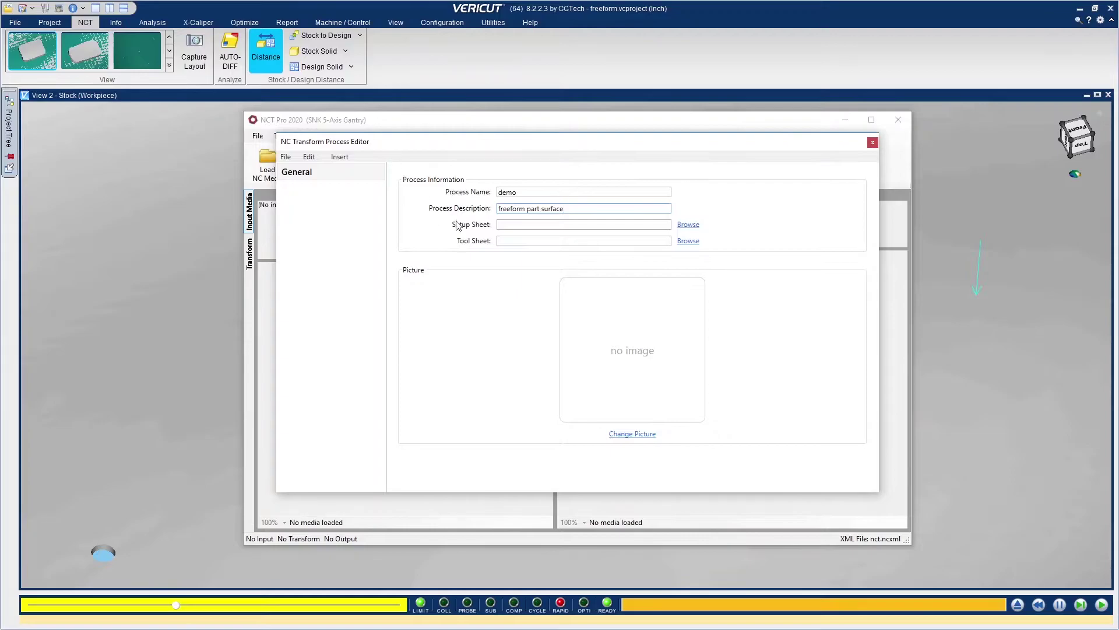
Step: Assign the image of the green freeform part as the demo process picture
{"action": "left_click", "coordinate": [632, 433]}
{"action": "left_click", "coordinate": [505, 292]}
{"action": "left_click", "coordinate": [736, 532]}
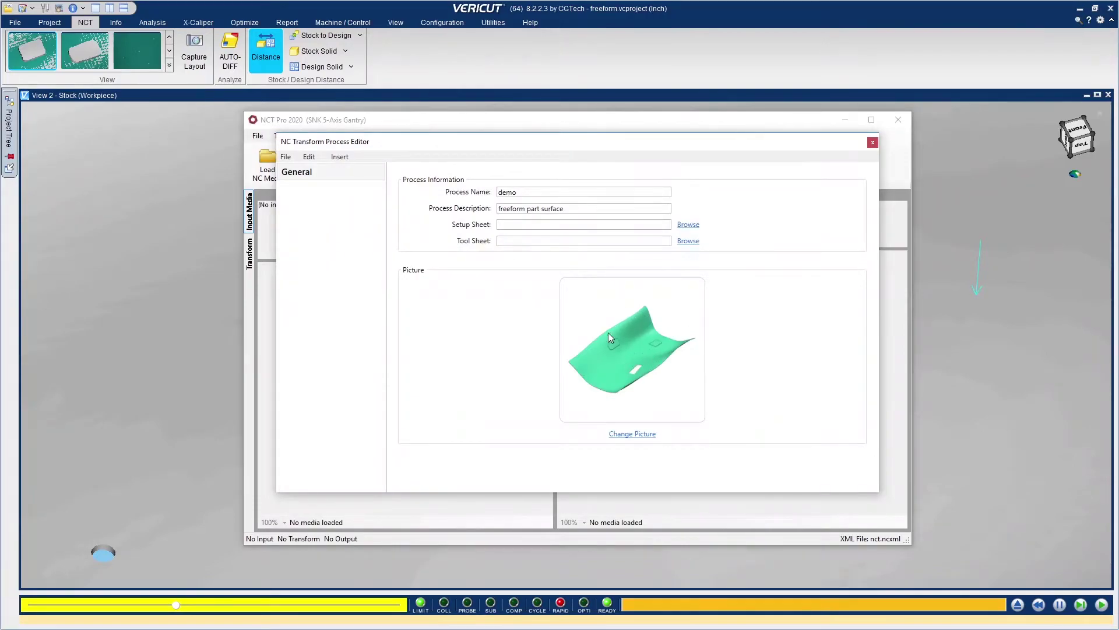
Step: Add a Manual Input operation to the process and title it "Enter Serial Number"
{"action": "left_click", "coordinate": [340, 157]}
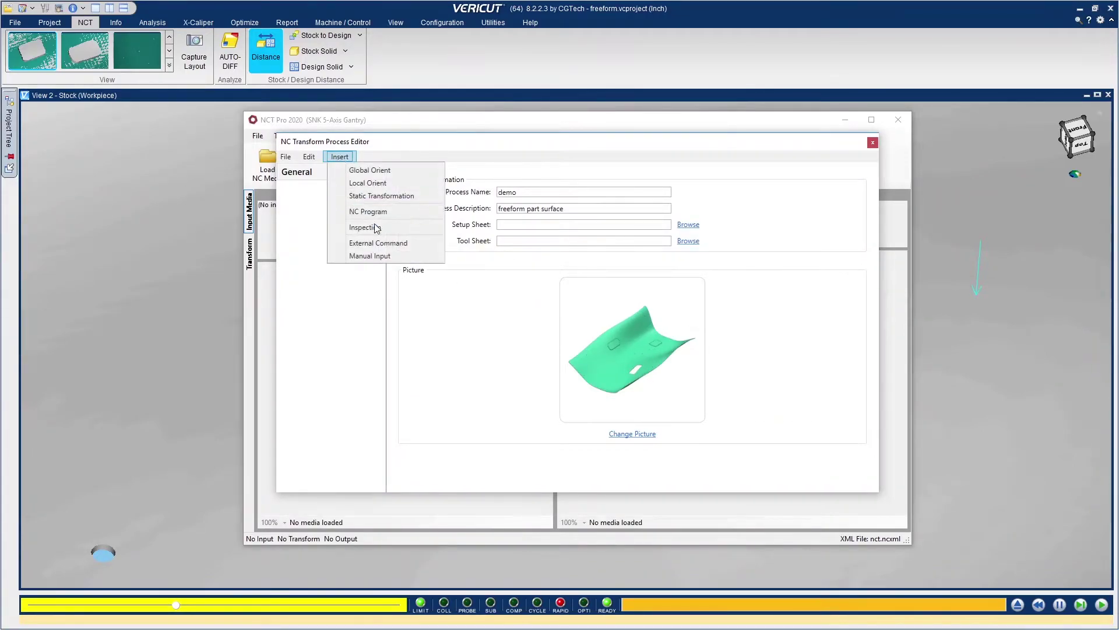
{"action": "left_click", "coordinate": [380, 253]}
{"action": "left_click", "coordinate": [313, 193]}
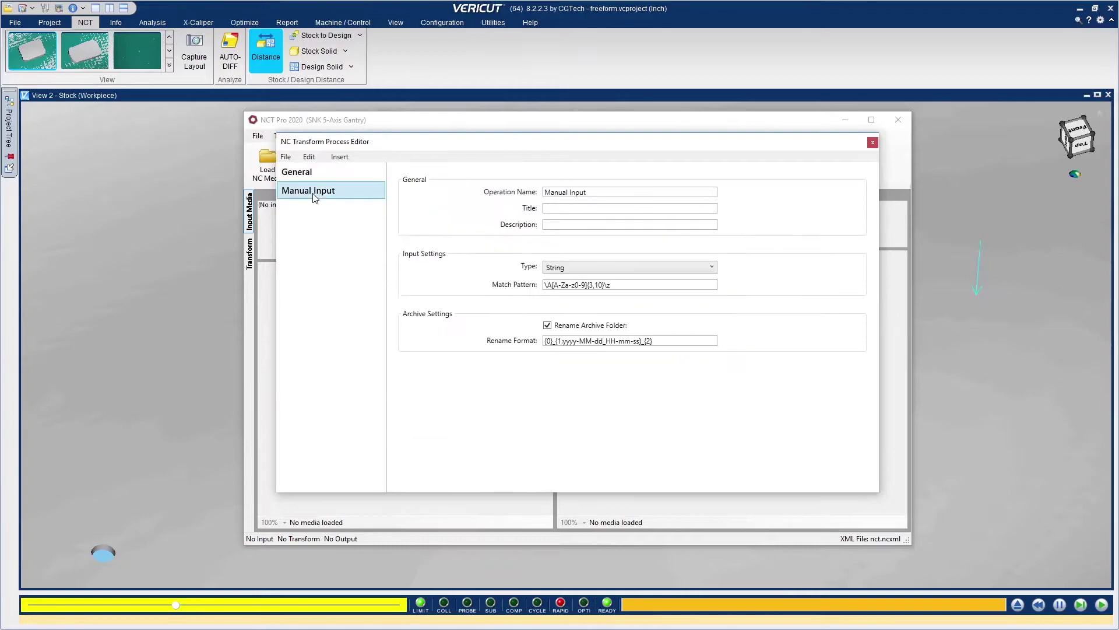
{"action": "left_click_drag", "start_coordinate": [588, 192], "coordinate": [523, 194]}
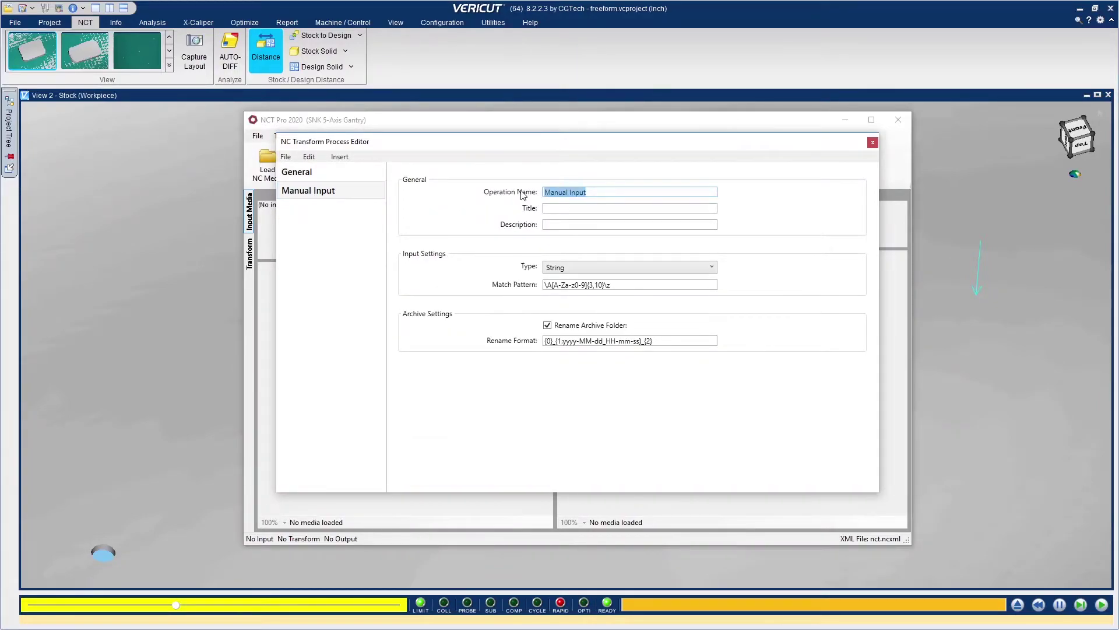
{"action": "type", "text": "S"}
{"action": "type", "text": "anual Input"}
{"action": "key", "text": "Tab"}
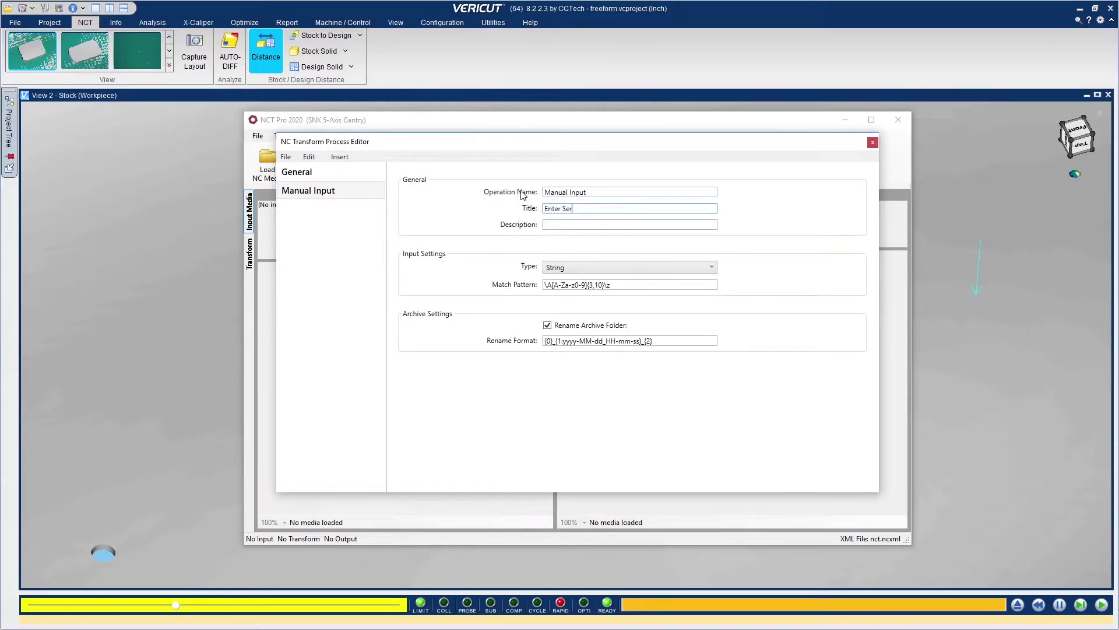
{"action": "key", "text": "Tab"}
{"action": "key", "text": "Tab"}
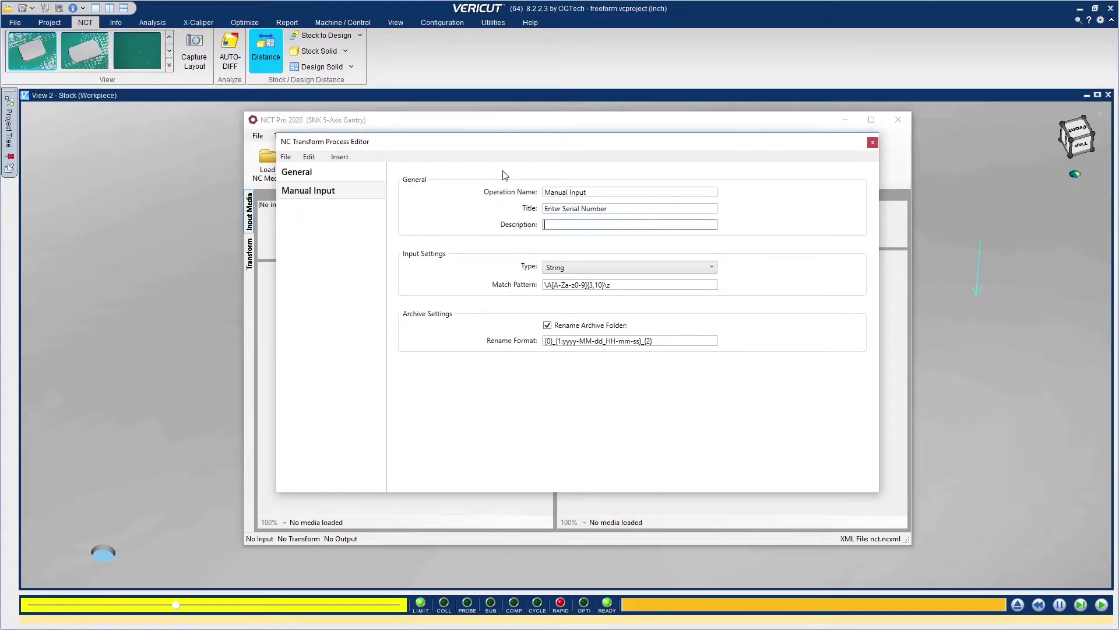
Step: Add a Global Orient operation for the SNK 5-Axis Gantry and assign global.nc as its probe program
{"action": "left_click", "coordinate": [339, 157]}
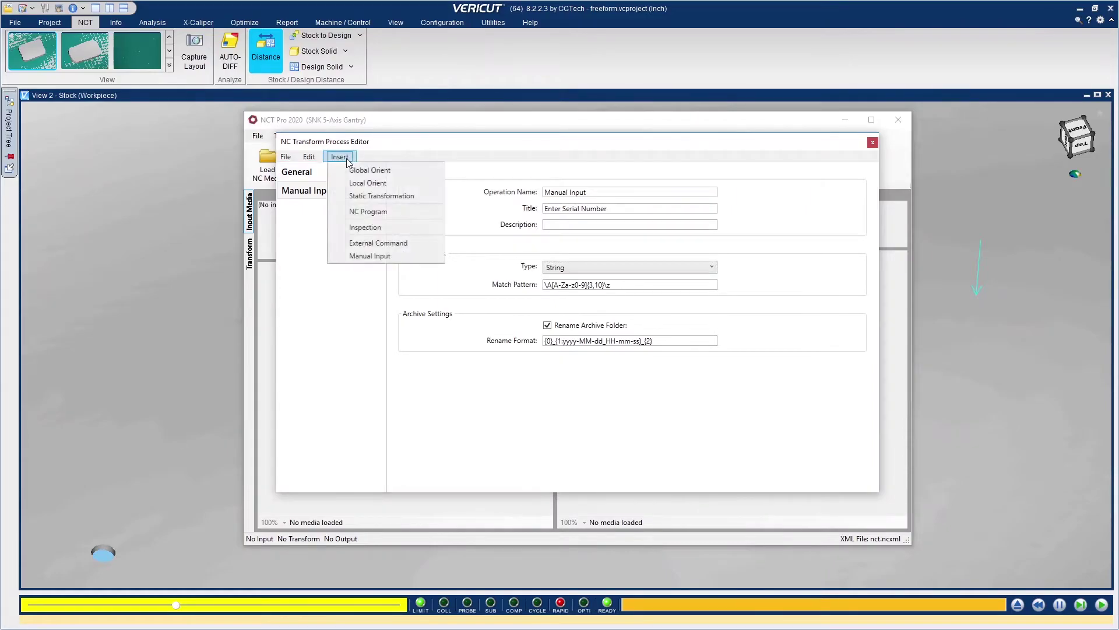
{"action": "left_click", "coordinate": [374, 170]}
{"action": "left_click", "coordinate": [301, 209]}
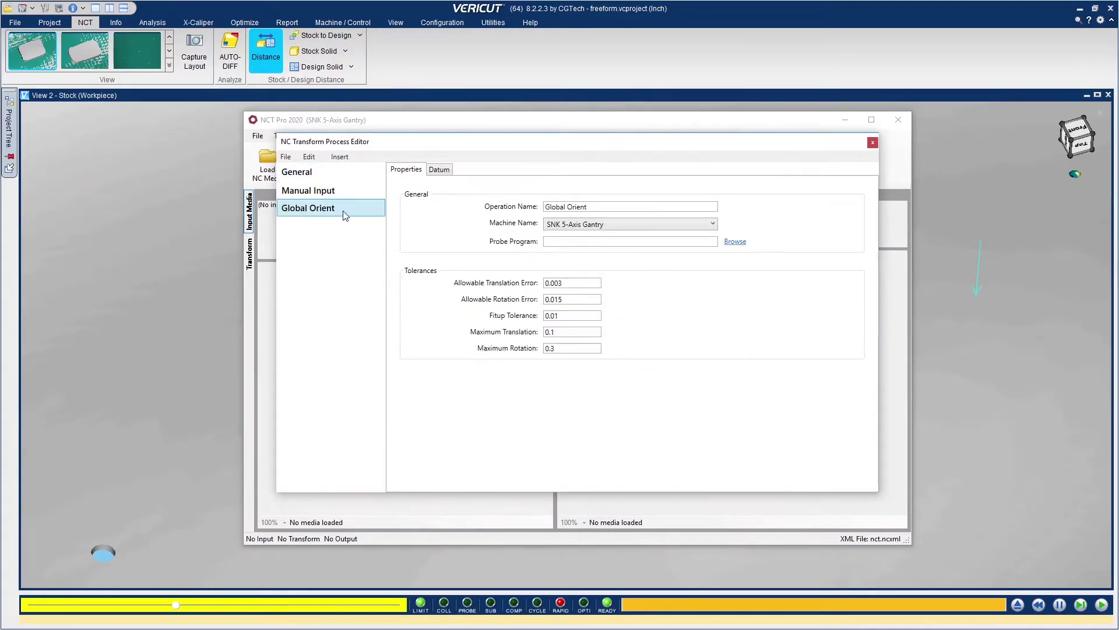
{"action": "left_click", "coordinate": [583, 226]}
{"action": "left_click", "coordinate": [582, 309]}
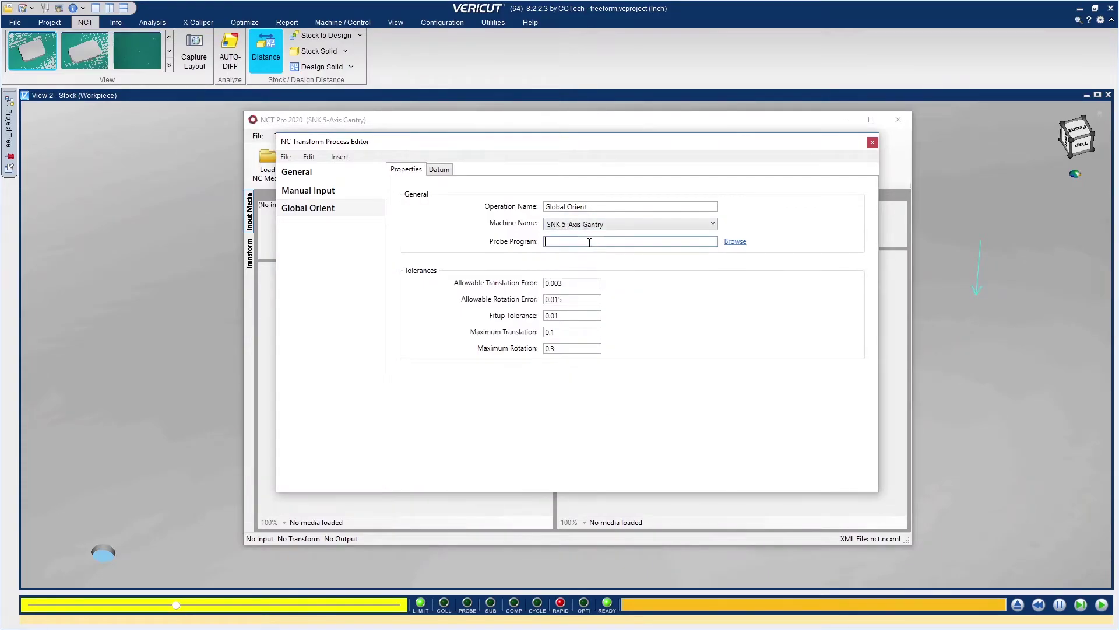
{"action": "left_click", "coordinate": [732, 241]}
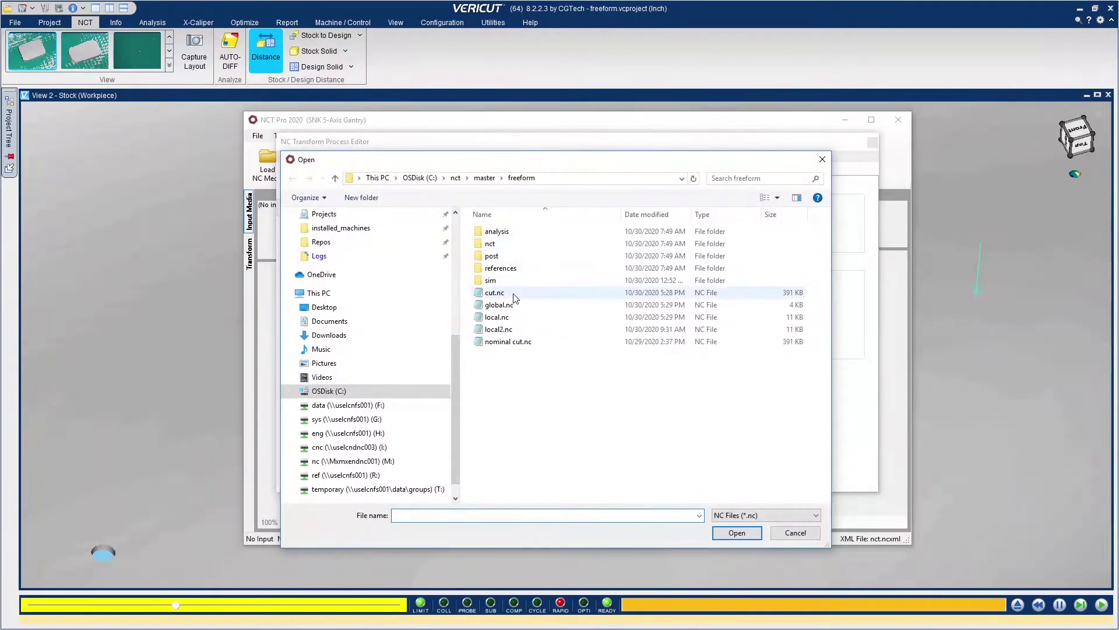
{"action": "left_click", "coordinate": [500, 307]}
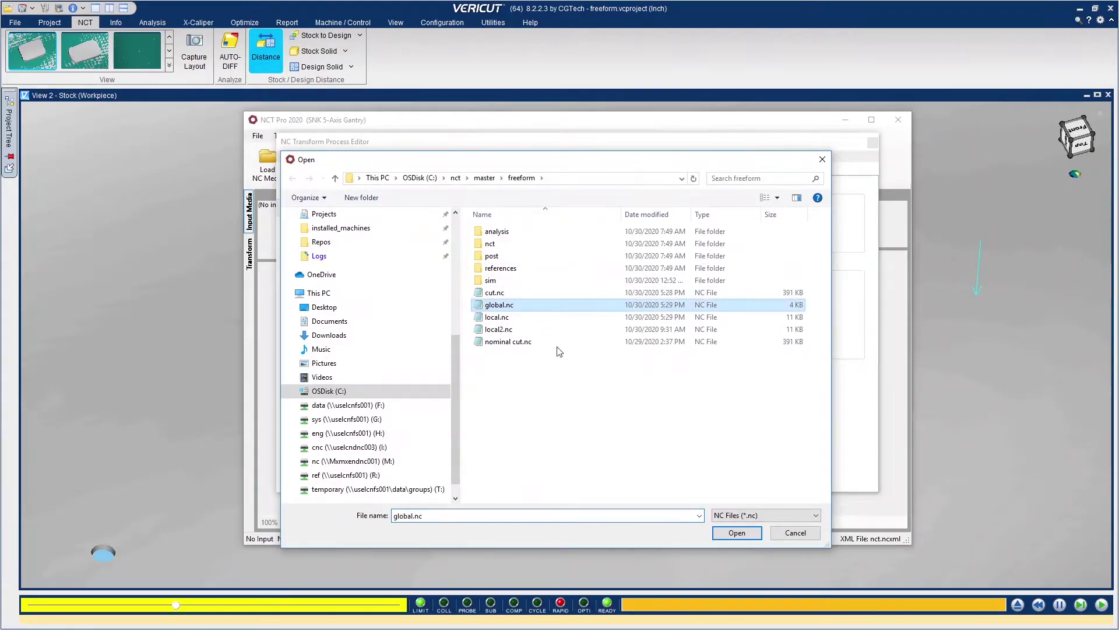
{"action": "left_click", "coordinate": [737, 533]}
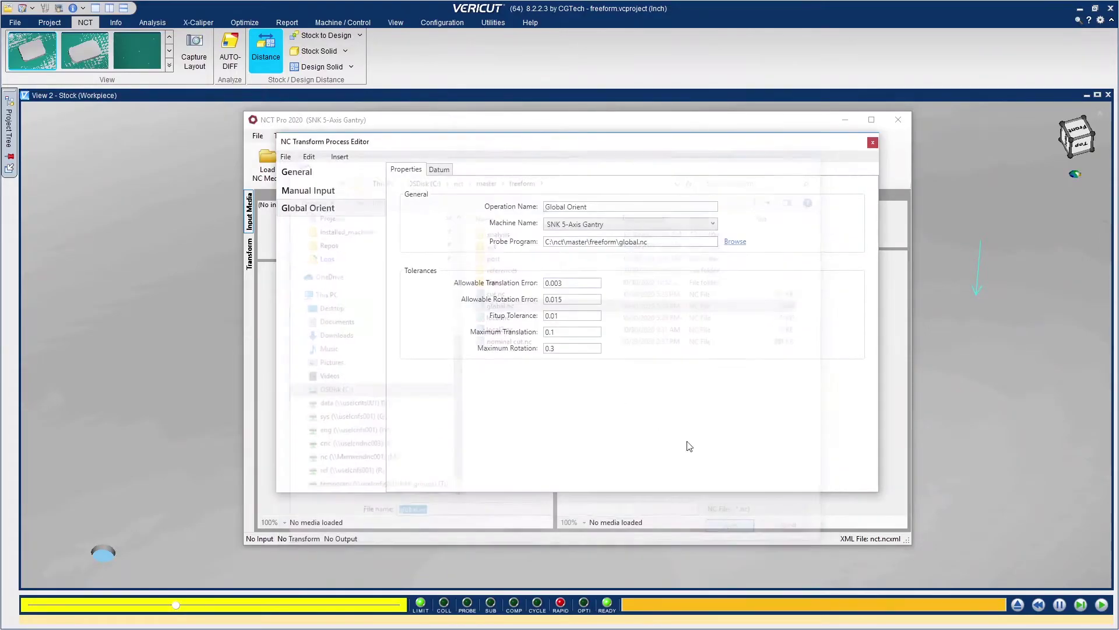
Step: Set the datum frame type of the Global Orient operation to Cloud of Points
{"action": "left_click", "coordinate": [441, 170]}
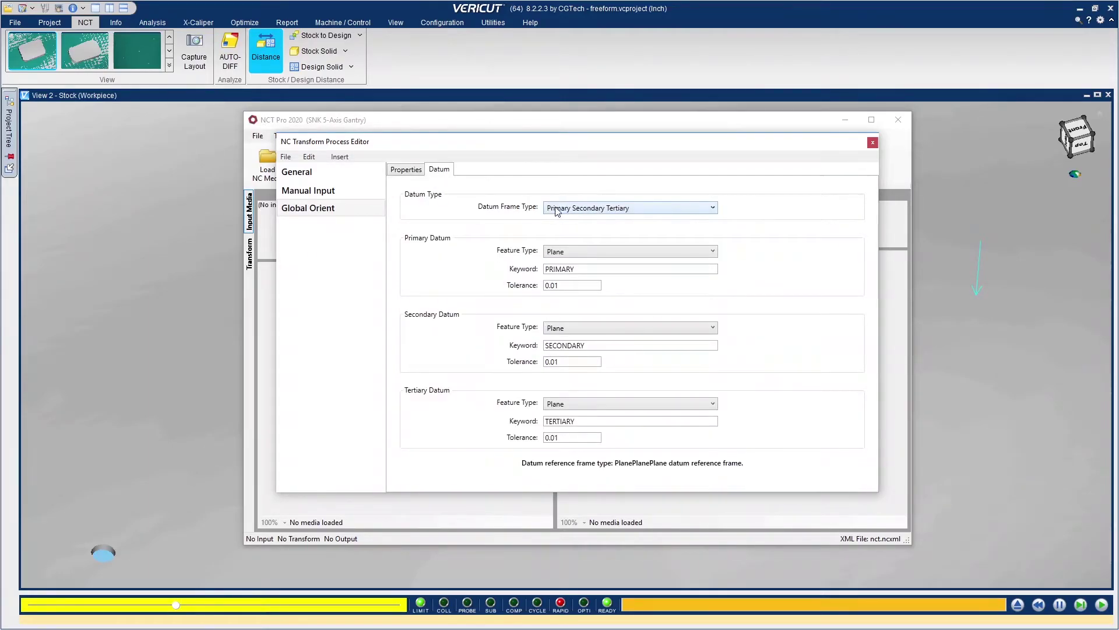
{"action": "left_click", "coordinate": [613, 212]}
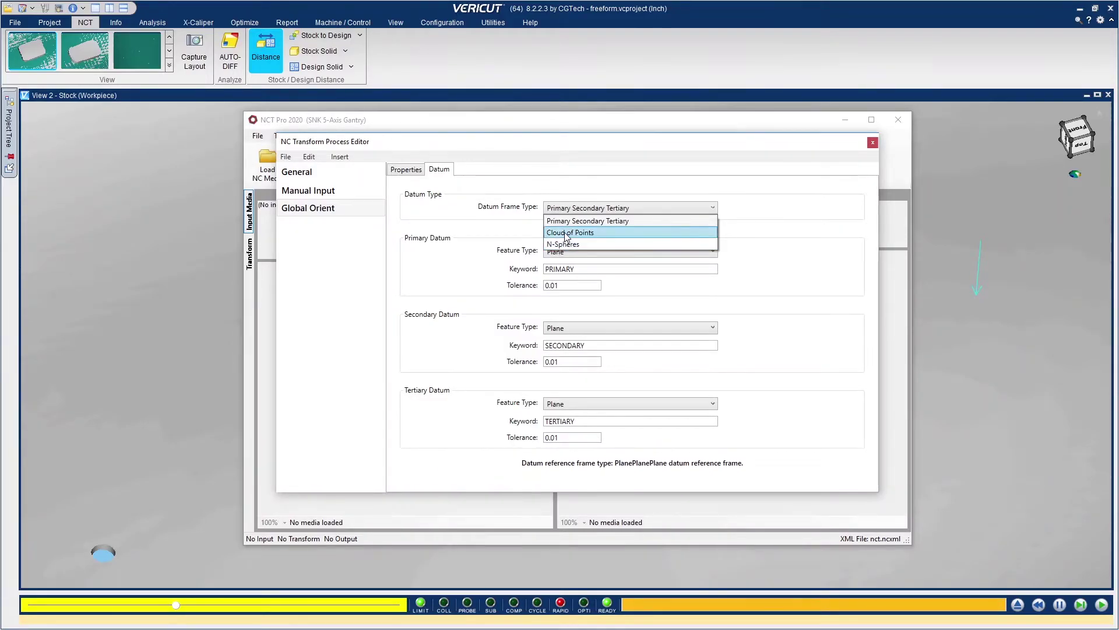
{"action": "left_click", "coordinate": [566, 237]}
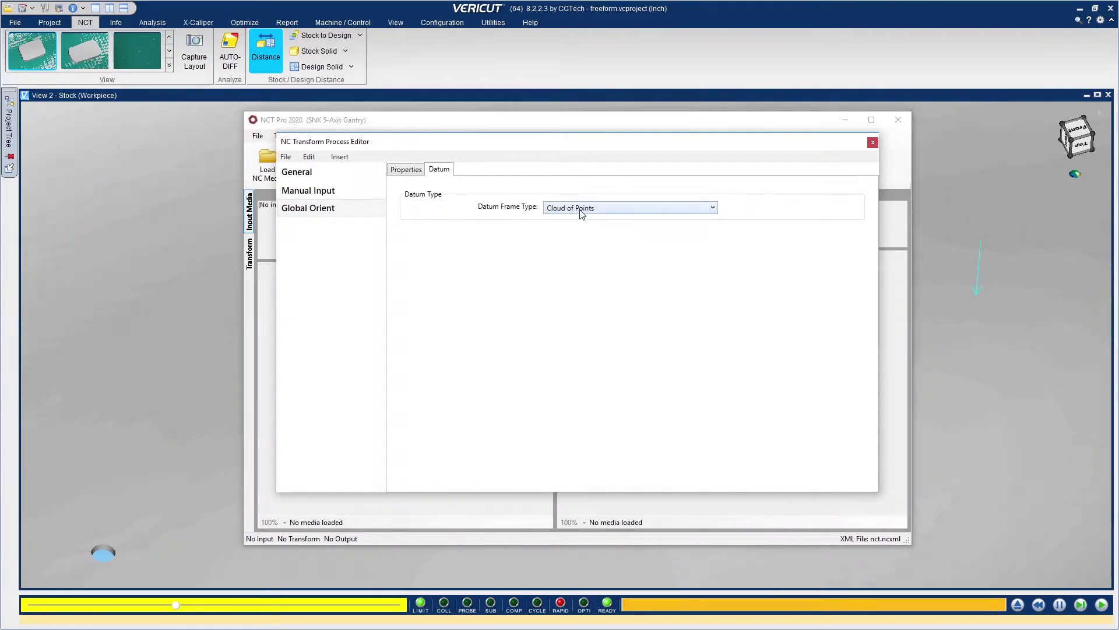
{"action": "left_click", "coordinate": [340, 157]}
{"action": "left_click", "coordinate": [366, 170]}
{"action": "left_click", "coordinate": [341, 157]}
{"action": "left_click", "coordinate": [343, 225]}
{"action": "right_click", "coordinate": [344, 227]}
{"action": "left_click", "coordinate": [353, 234]}
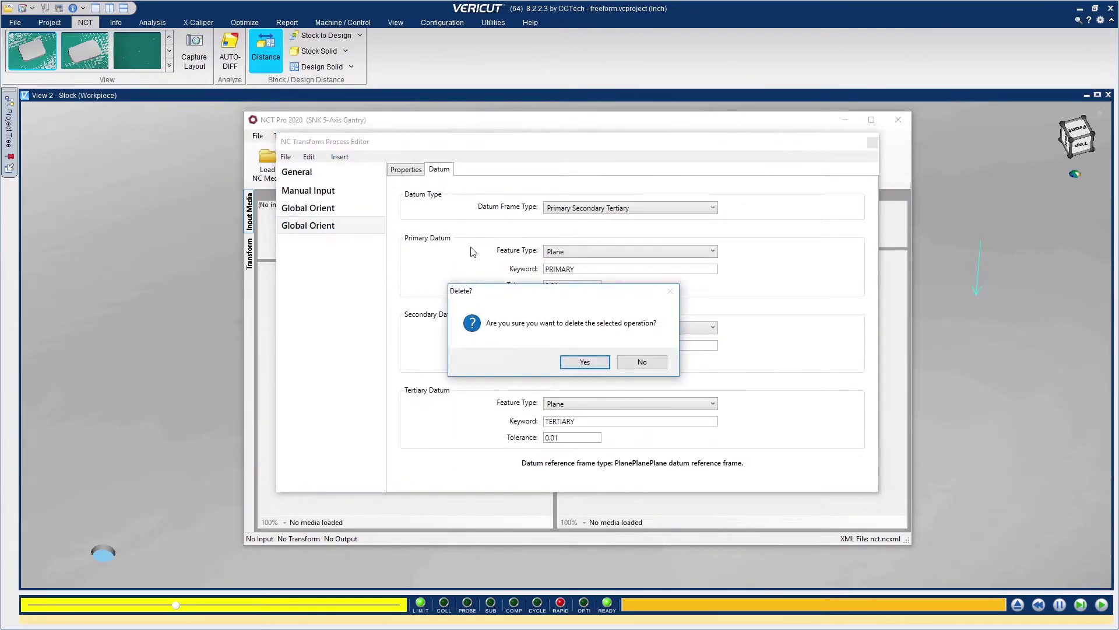
{"action": "left_click", "coordinate": [579, 358]}
Step: Add a Local Orient operation after Global Orient and choose the SNK 5-Axis Gantry as its machine
{"action": "left_click", "coordinate": [339, 155]}
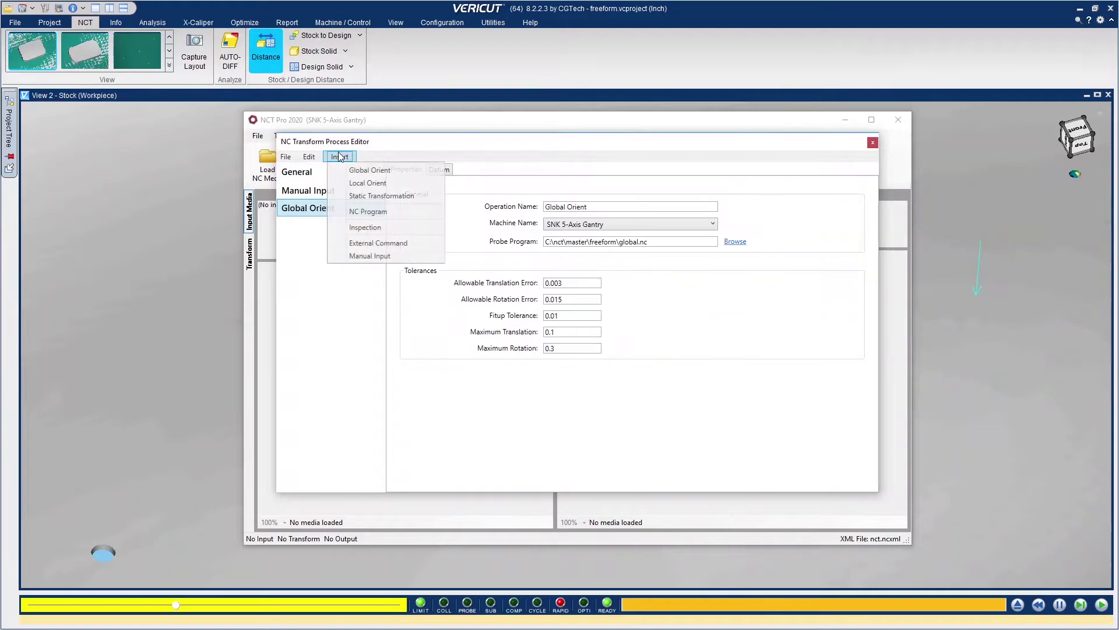
{"action": "left_click", "coordinate": [370, 184]}
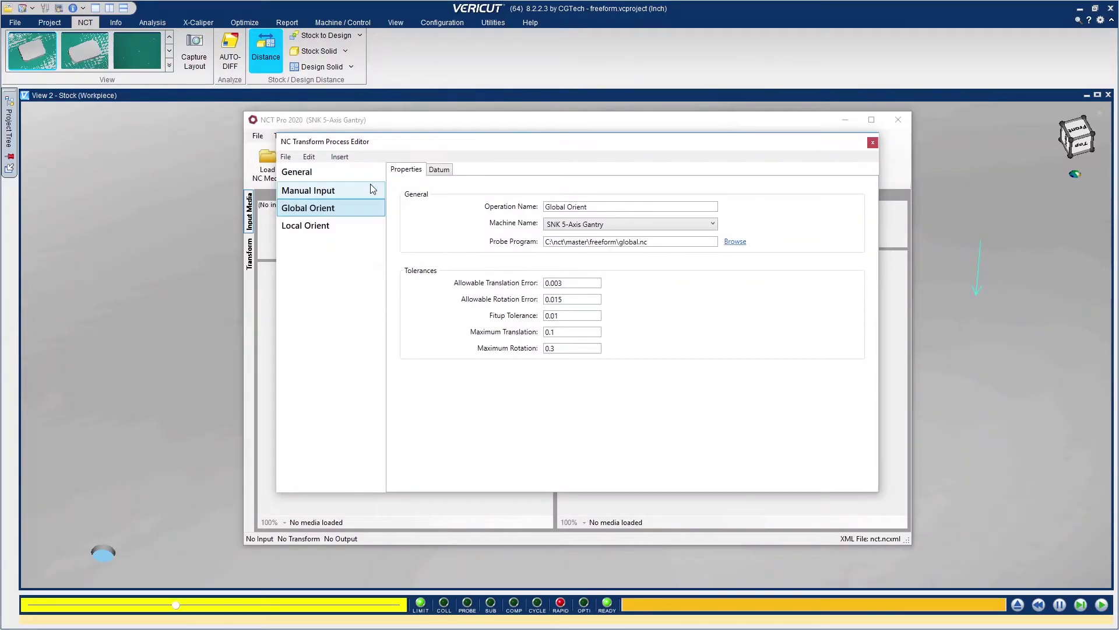
{"action": "left_click", "coordinate": [318, 227]}
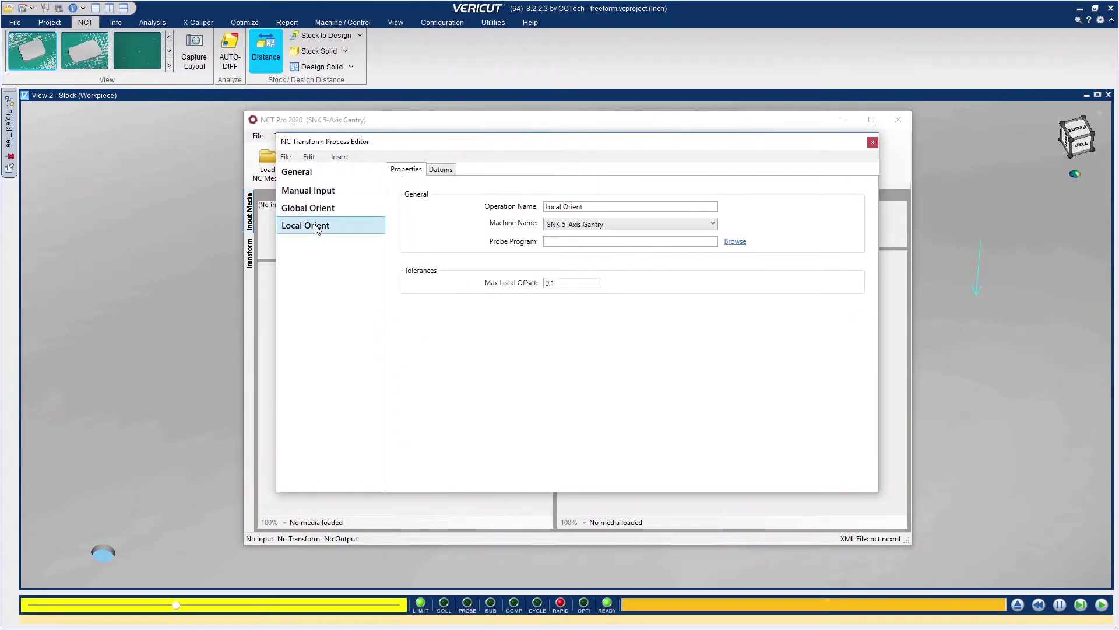
{"action": "left_click", "coordinate": [619, 224]}
{"action": "scroll", "coordinate": [589, 264], "scroll_direction": "up", "scroll_amount": 2}
{"action": "left_click", "coordinate": [580, 307]}
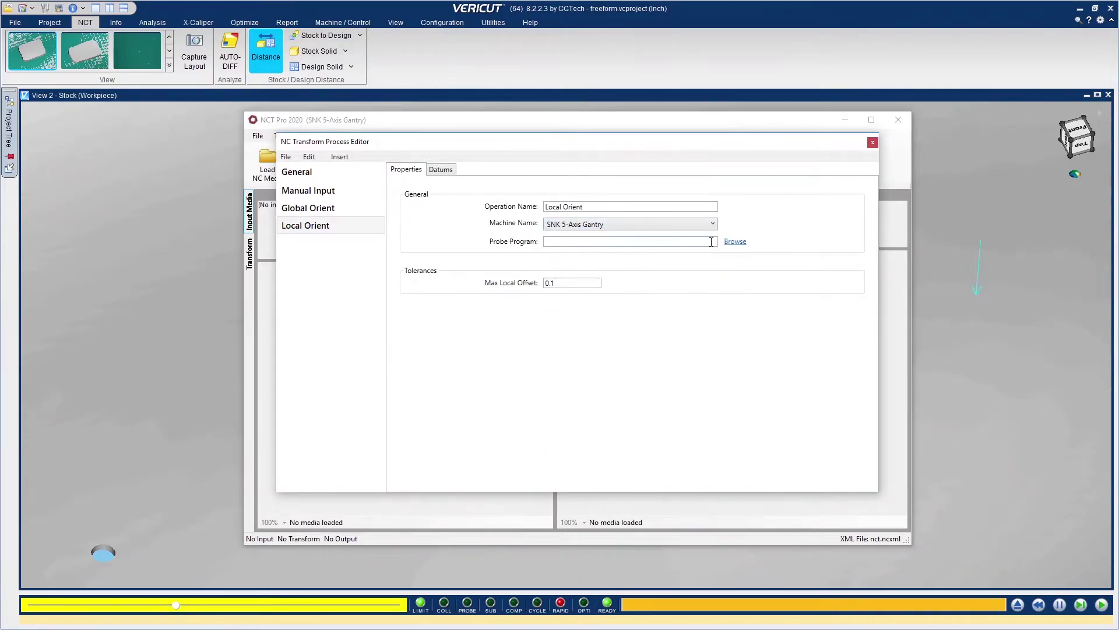
Step: Assign local.nc from the freeform folder as the probe program of the Local Orient operation
{"action": "left_click", "coordinate": [736, 242]}
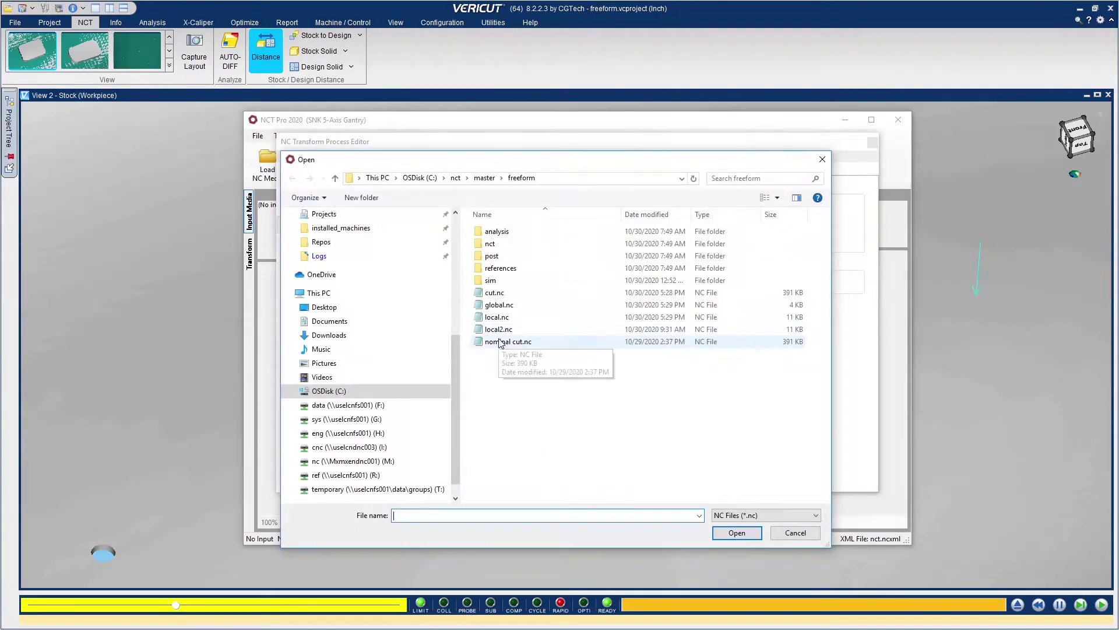
{"action": "left_click", "coordinate": [497, 318]}
{"action": "left_click", "coordinate": [737, 533]}
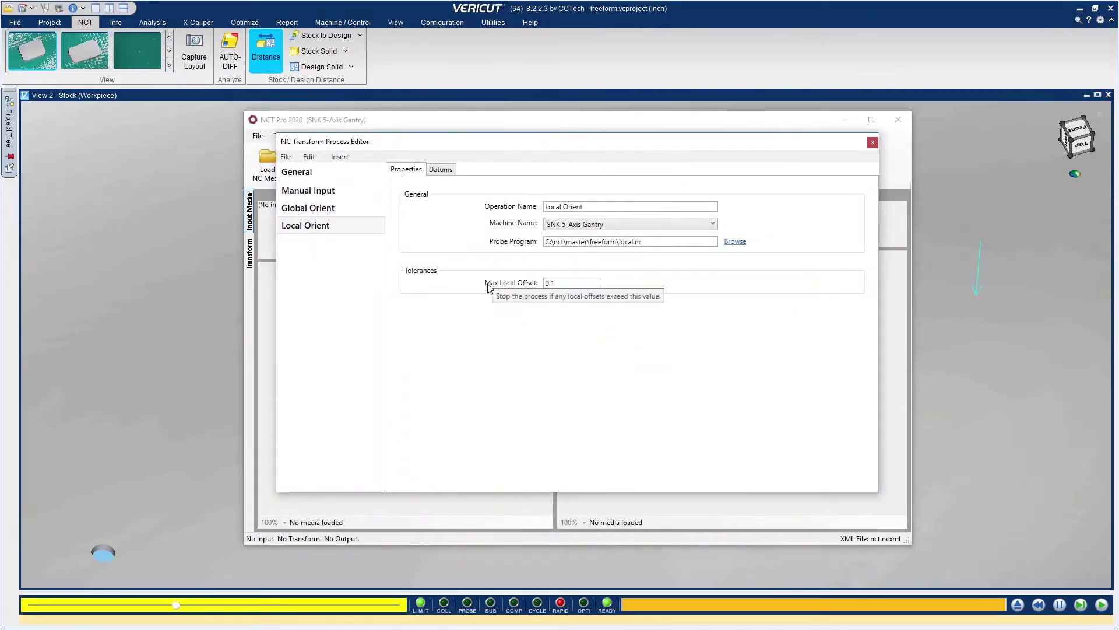
Step: Set the Max Local Offset tolerance of the Local Orient operation to .25
{"action": "left_click", "coordinate": [547, 284]}
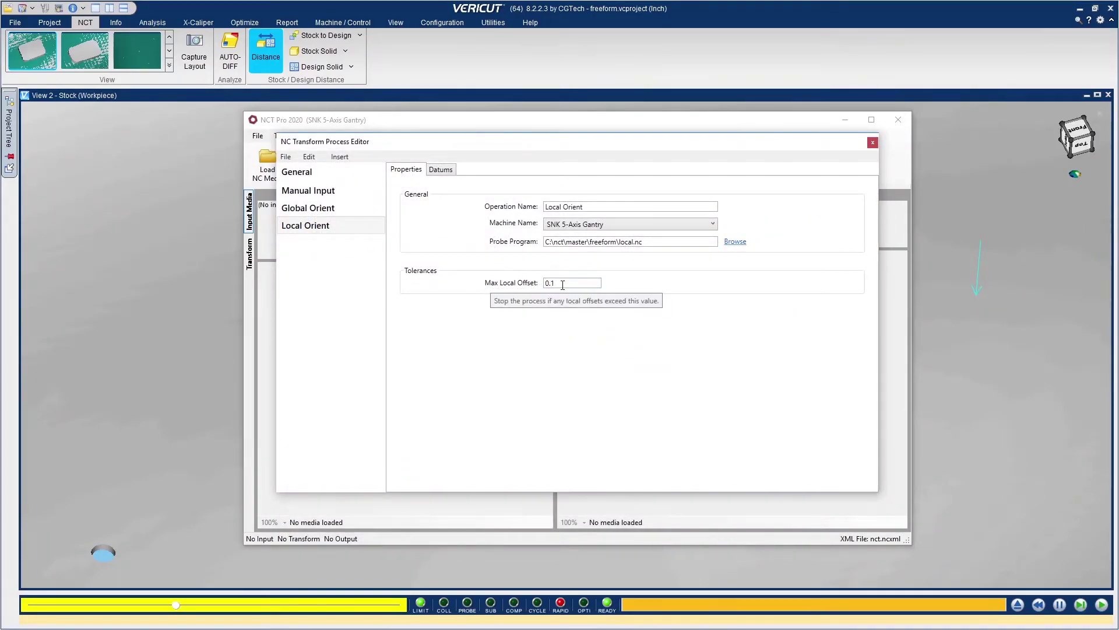
{"action": "double_click", "coordinate": [548, 284]}
{"action": "type", "text": "25"}
{"action": "key", "text": "alt"}
{"action": "double_click", "coordinate": [550, 284]}
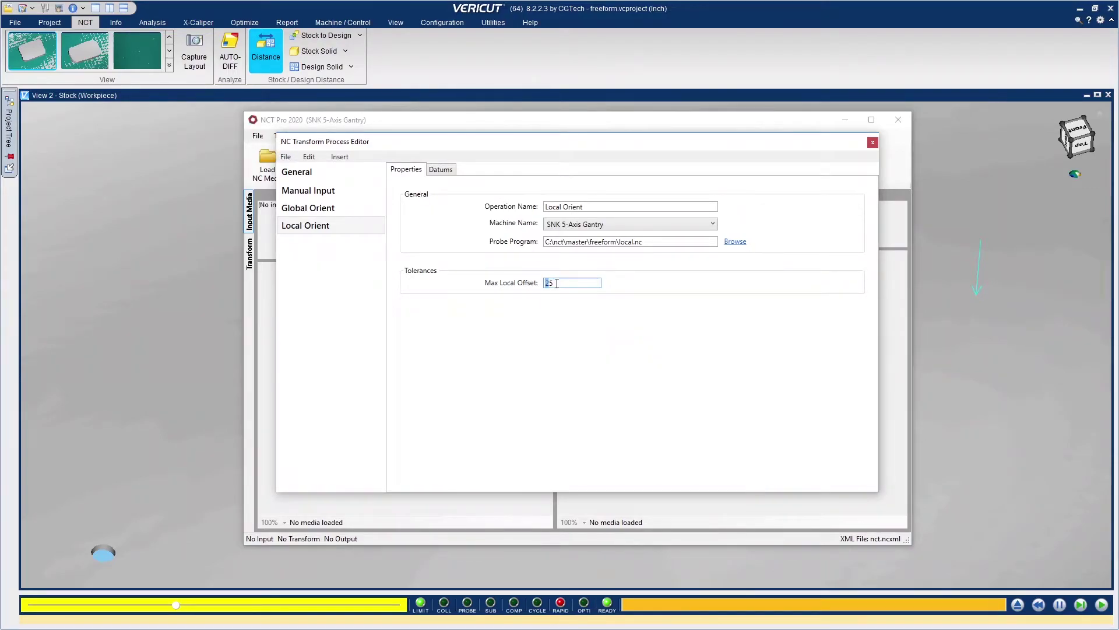
{"action": "type", "text": "."}
Step: Change the identification string of the Local Orient AdaptiveSpline datum to NCT-ASPLINE
{"action": "left_click", "coordinate": [441, 170]}
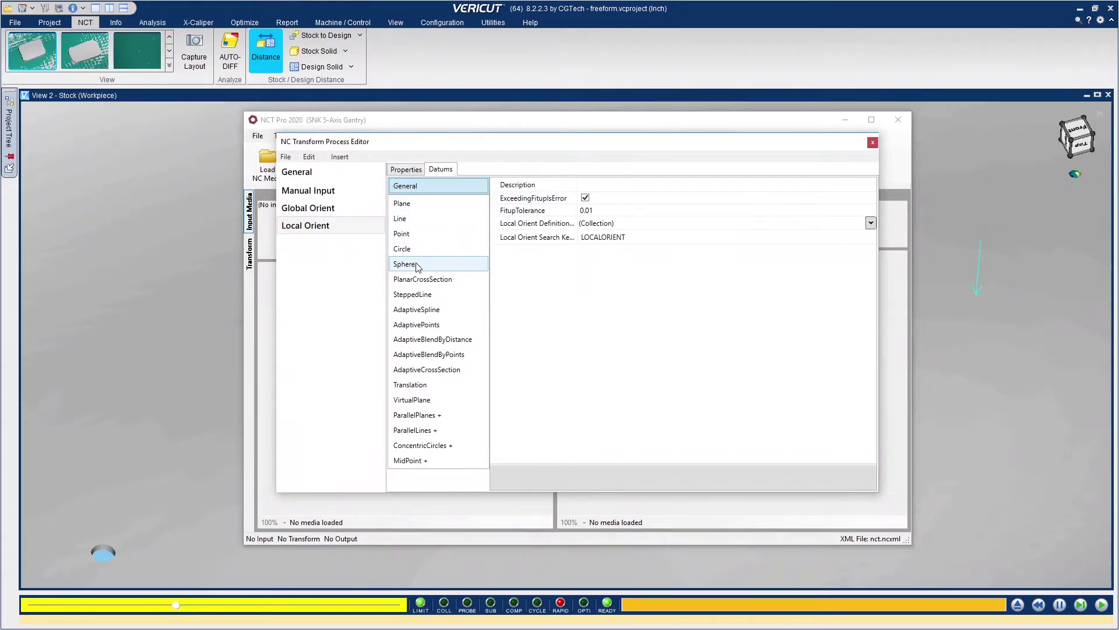
{"action": "left_click", "coordinate": [420, 309]}
{"action": "left_click", "coordinate": [615, 184]}
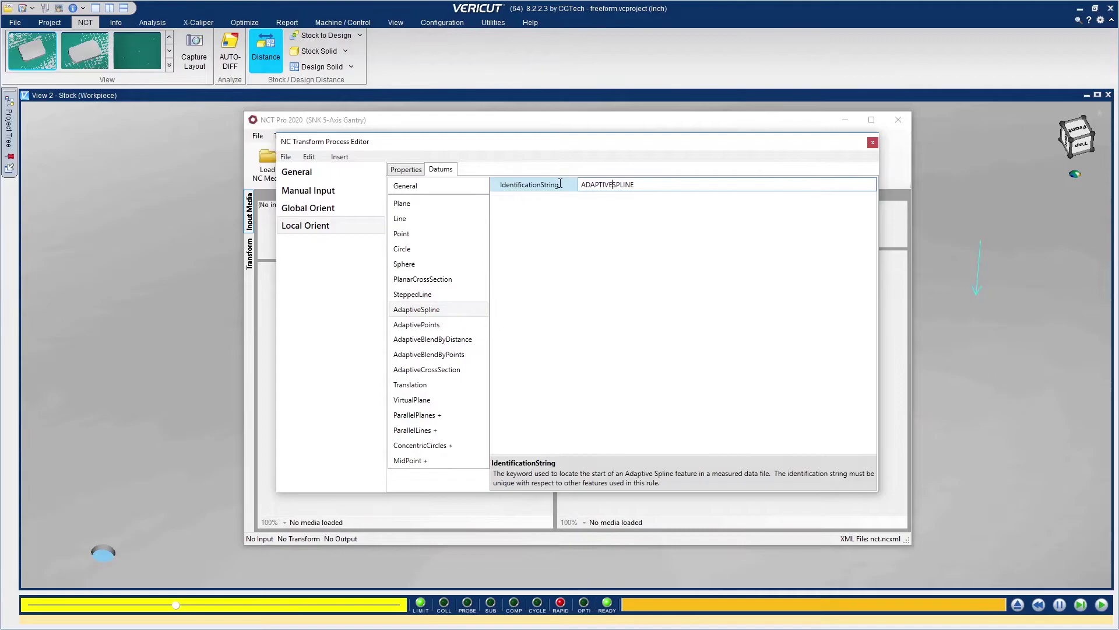
{"action": "key", "text": "shift+Home"}
{"action": "type", "text": "NCT-A"}
{"action": "key", "text": "Tab"}
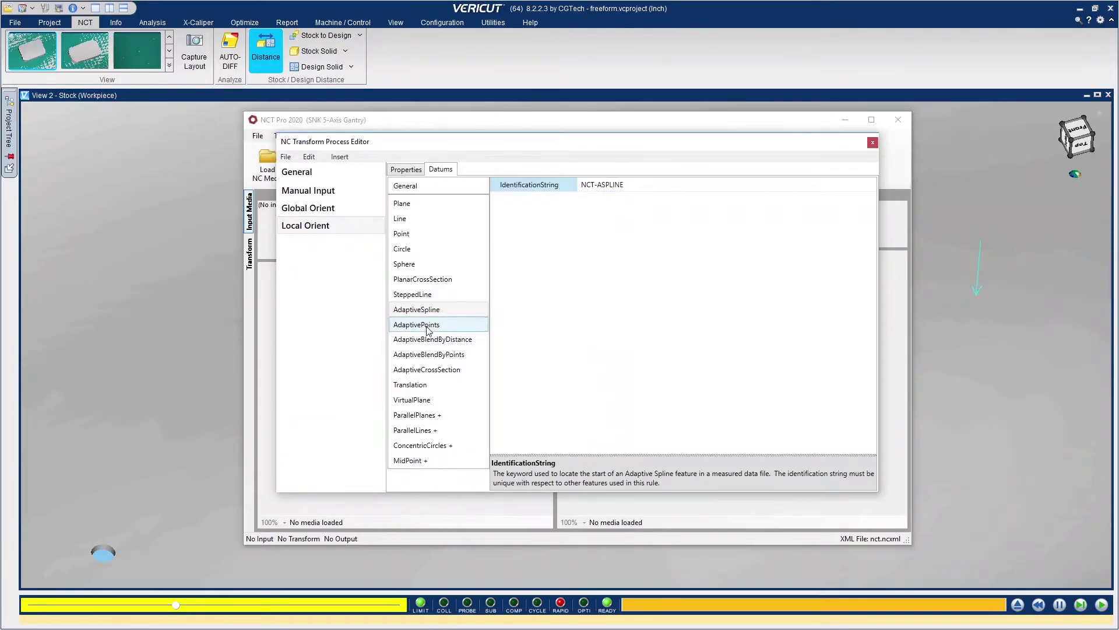
Step: Change the identification string of the AdaptivePoints datum to NCT-APOINTS
{"action": "left_click", "coordinate": [614, 185]}
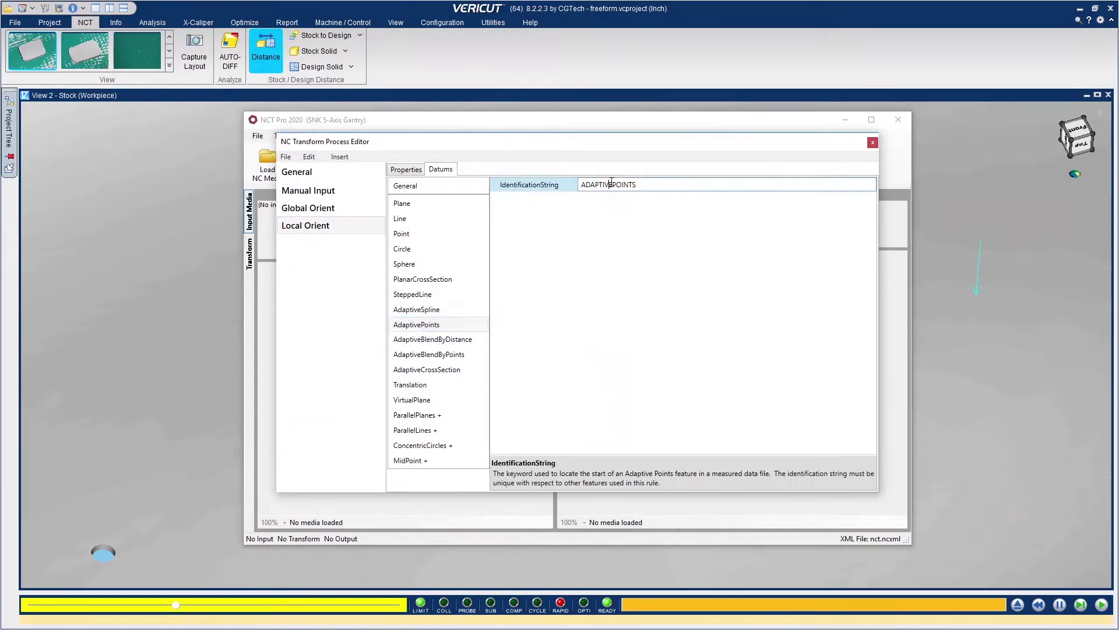
{"action": "key", "text": "shift+Home"}
{"action": "type", "text": "NCT-A"}
Step: Change the identification string of the VirtualPlane datum to NCT-VPLANE
{"action": "left_click", "coordinate": [411, 400]}
{"action": "left_click", "coordinate": [607, 243]}
{"action": "left_click_drag", "start_coordinate": [613, 243], "coordinate": [563, 243]}
{"action": "type", "text": "NCT"}
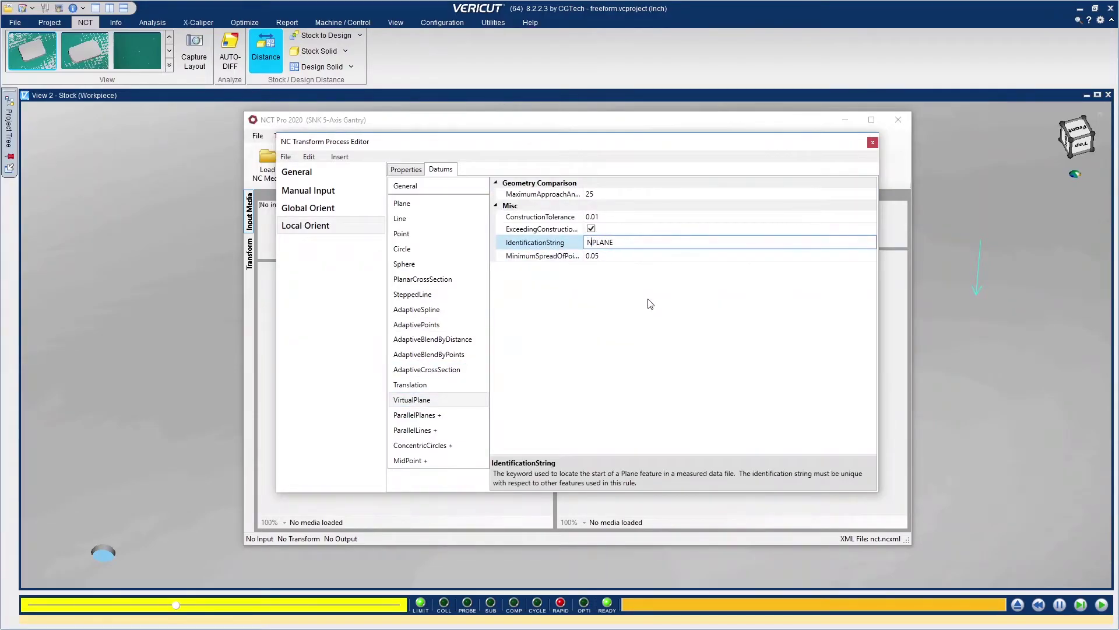
{"action": "type", "text": "-V"}
{"action": "key", "text": "Tab"}
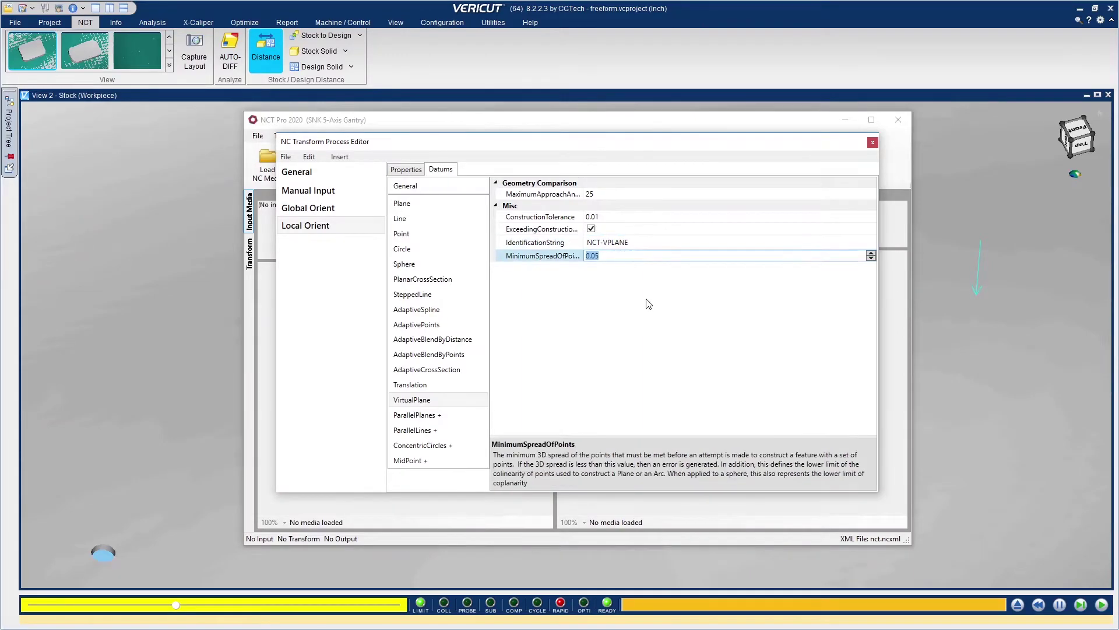
Step: Add an NC Program operation for the SNK 5-Axis Gantry and assign cut.nc as its NC program
{"action": "left_click", "coordinate": [339, 157]}
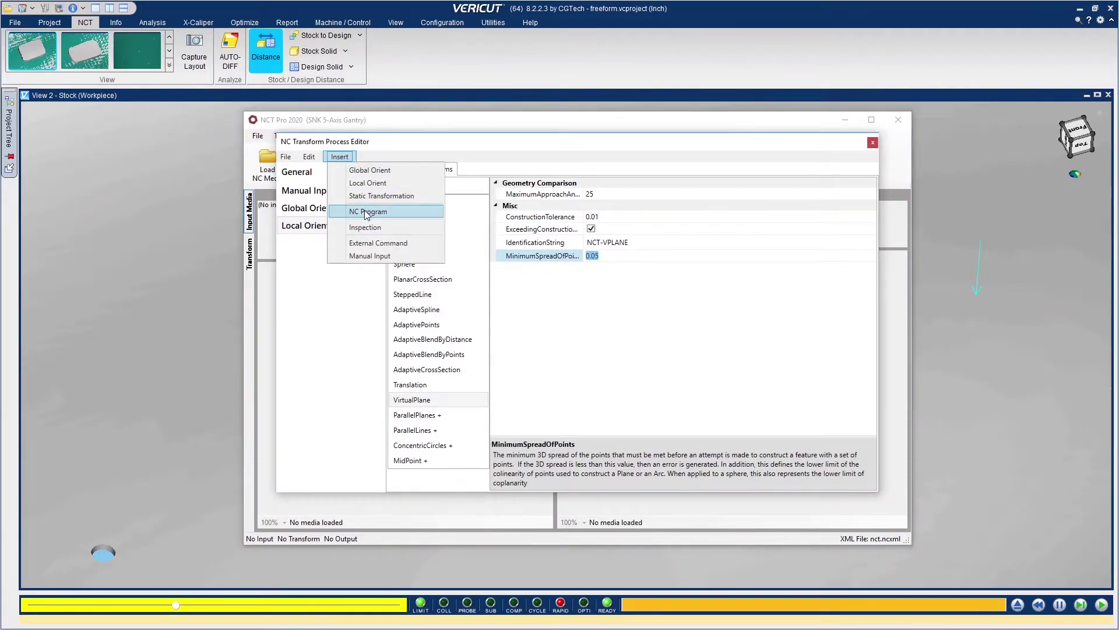
{"action": "left_click", "coordinate": [367, 211]}
{"action": "left_click", "coordinate": [315, 244]}
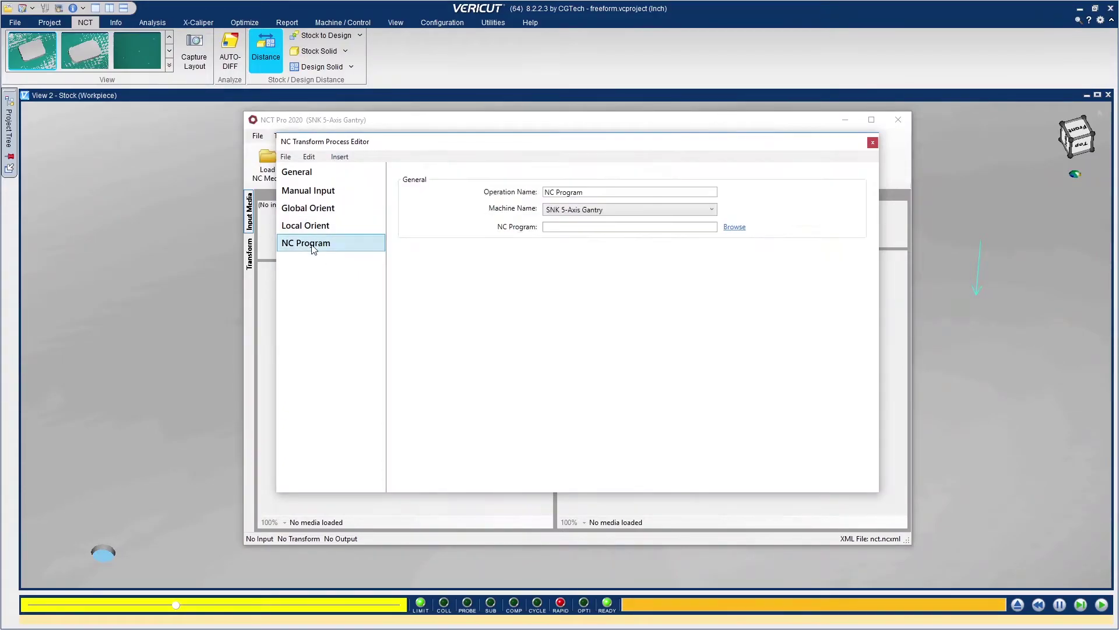
{"action": "left_click", "coordinate": [575, 210]}
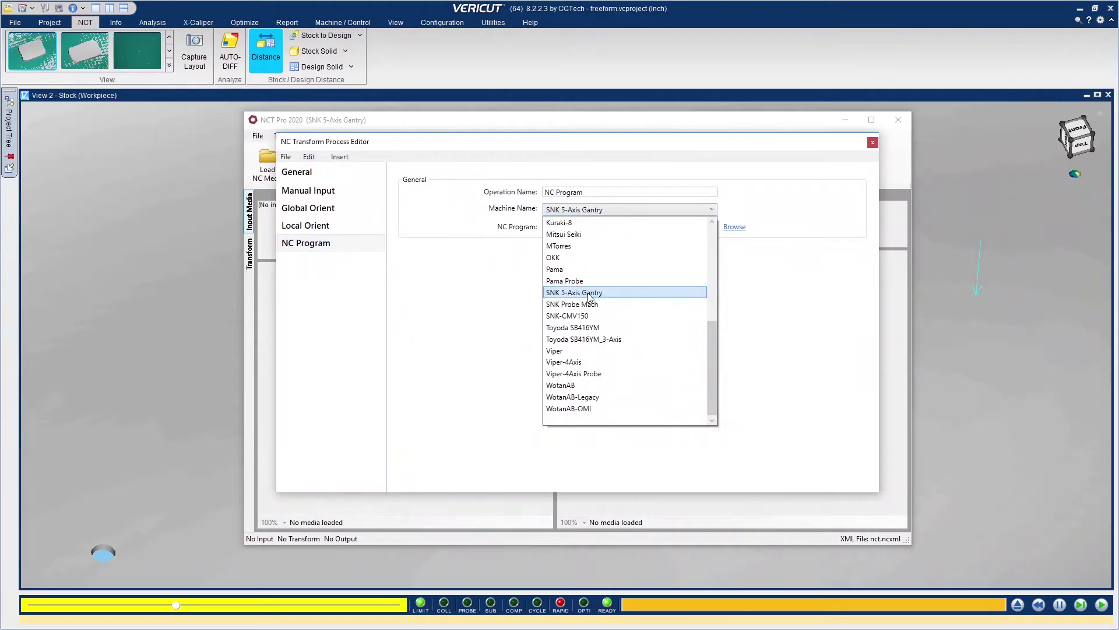
{"action": "left_click", "coordinate": [580, 290]}
{"action": "left_click", "coordinate": [735, 227]}
{"action": "double_click", "coordinate": [494, 292]}
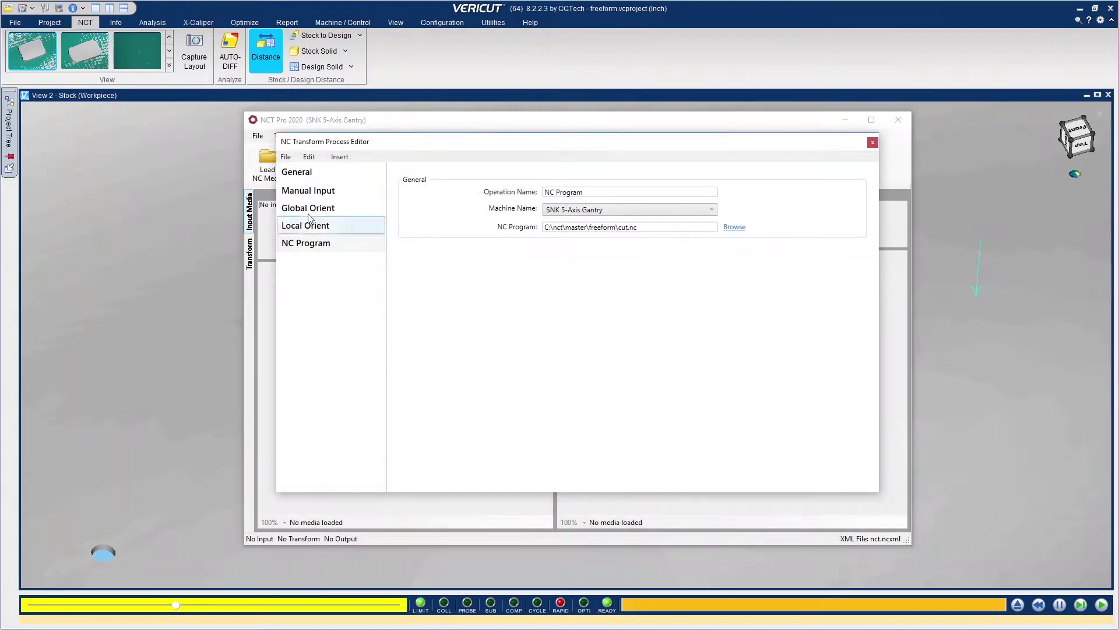
Step: Save the process as freeform.ncp in the freeform folder, and close the process editor and NCT Pro
{"action": "left_click", "coordinate": [286, 157]}
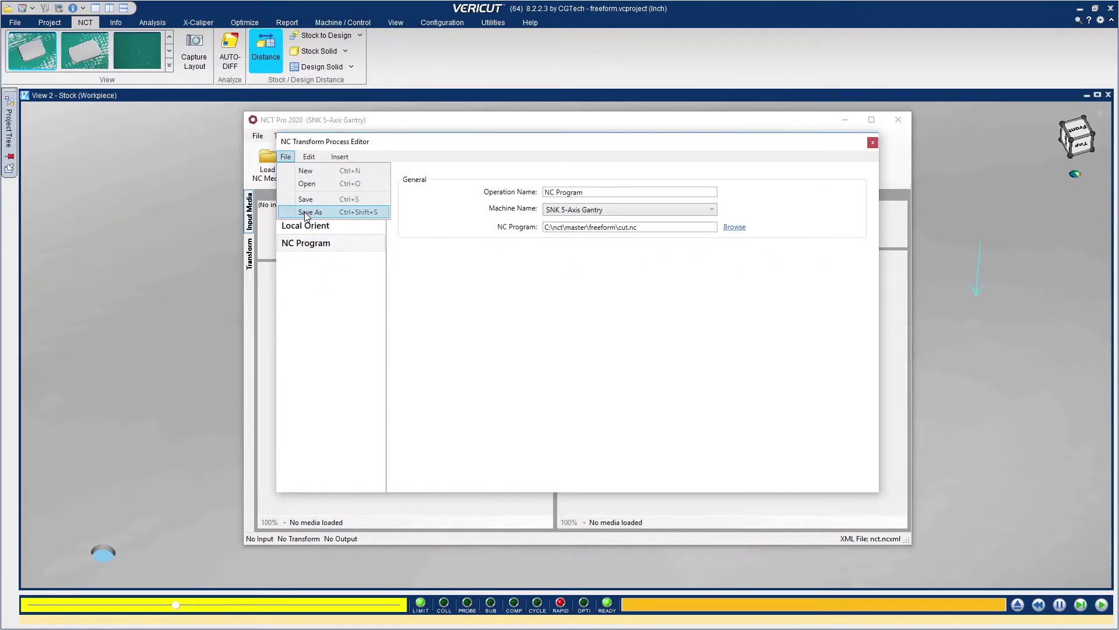
{"action": "left_click", "coordinate": [306, 212]}
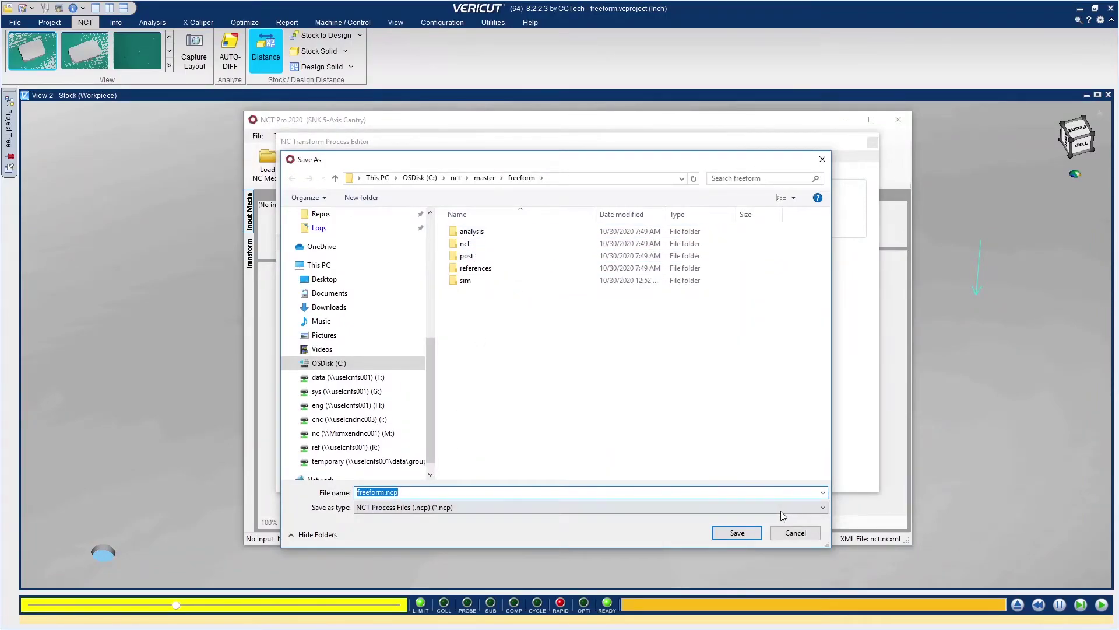
{"action": "left_click", "coordinate": [737, 533]}
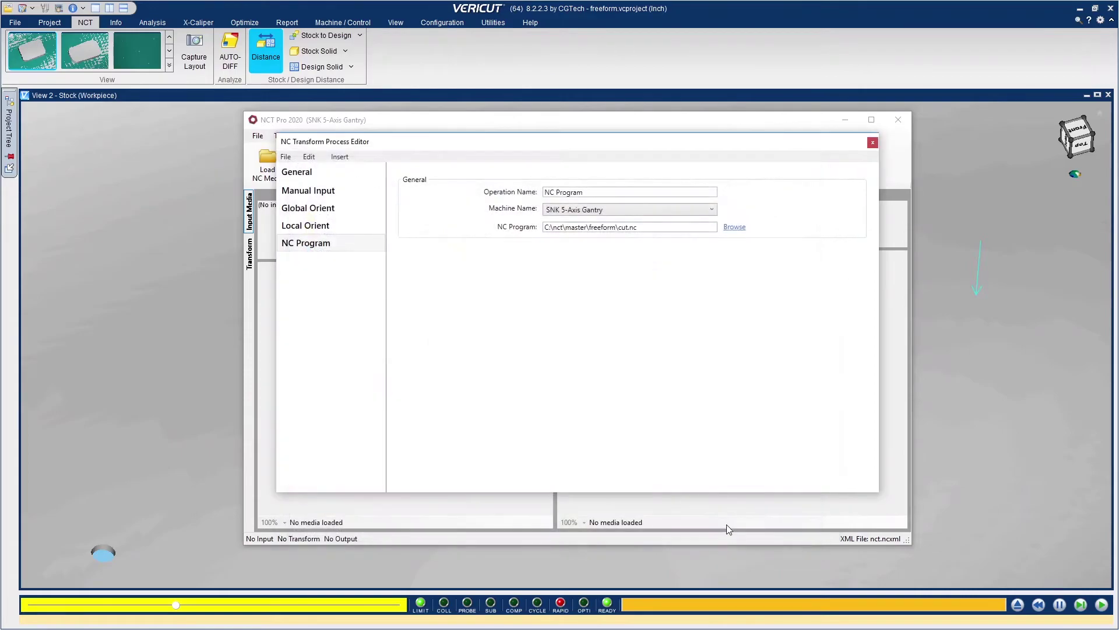
{"action": "left_click", "coordinate": [872, 143]}
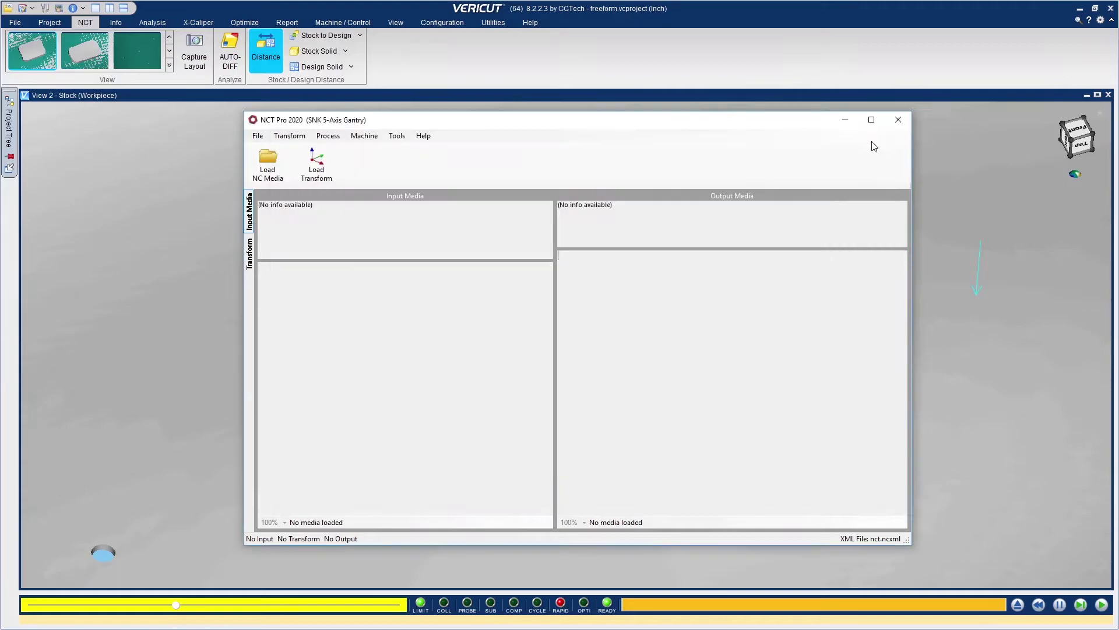
{"action": "left_click", "coordinate": [897, 120]}
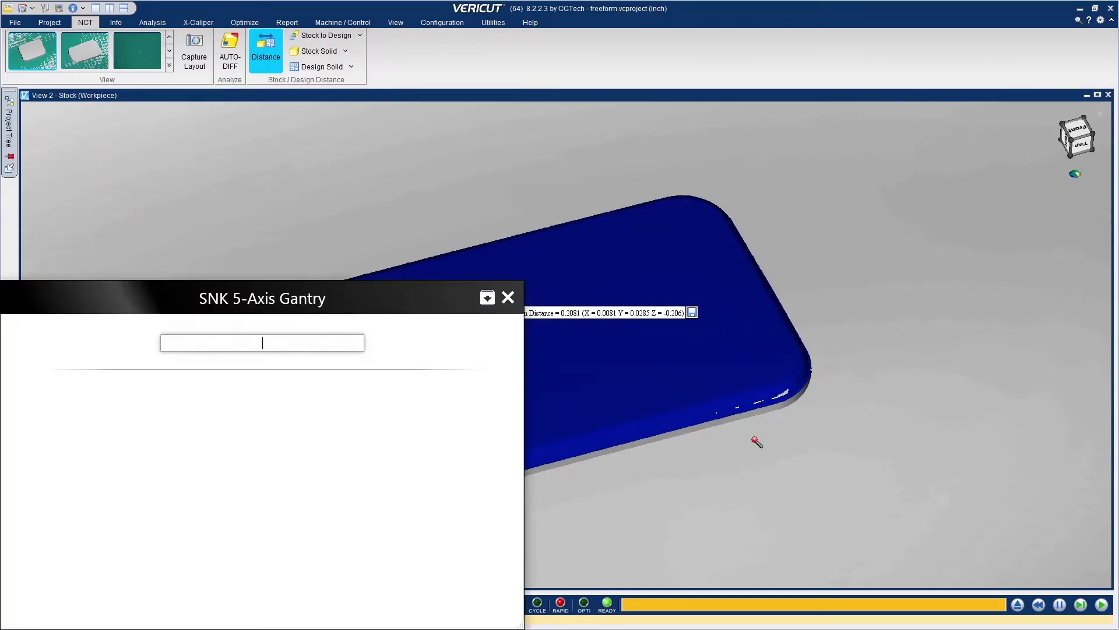
Step: Start the demo freeform part surface process on the SNK 5-Axis Gantry and submit the part's serial number
{"action": "left_click_drag", "start_coordinate": [366, 293], "coordinate": [581, 178]}
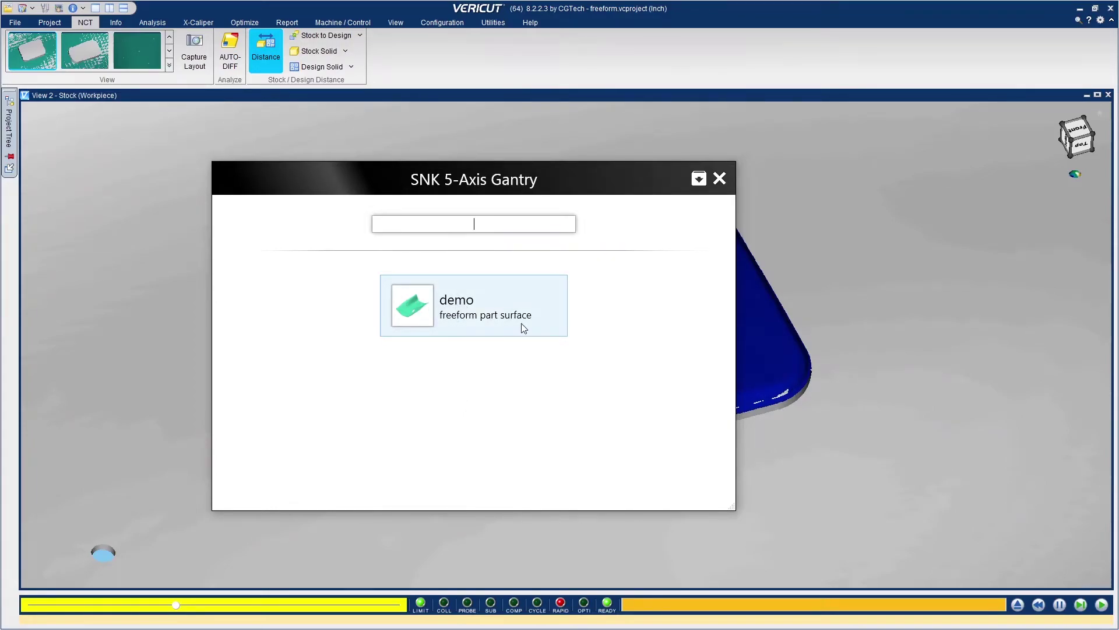
{"action": "left_click", "coordinate": [451, 307]}
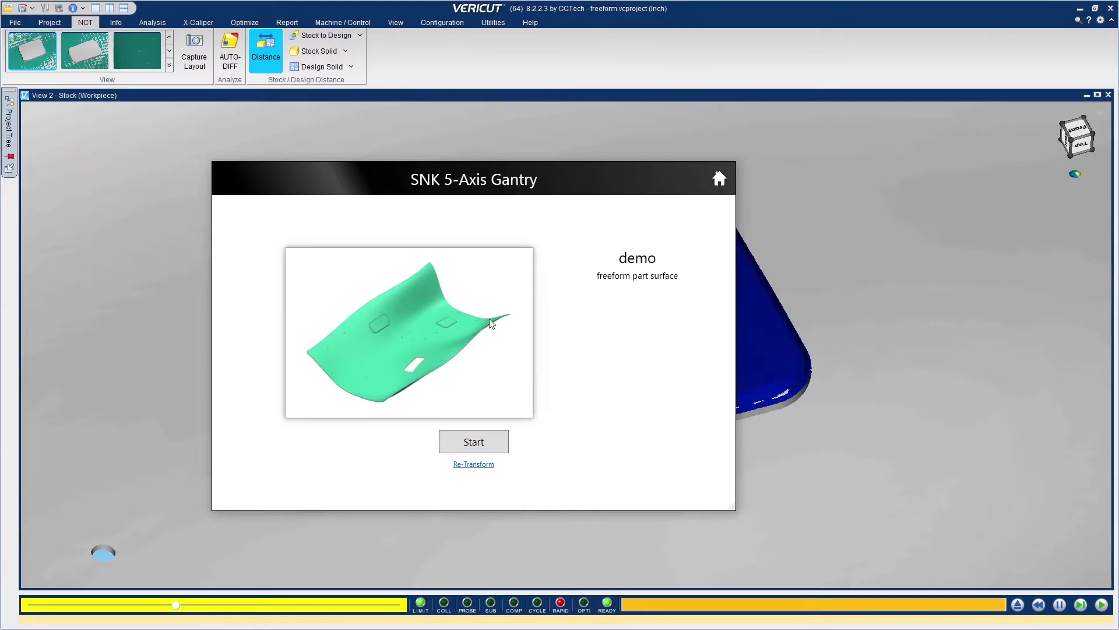
{"action": "left_click", "coordinate": [474, 444]}
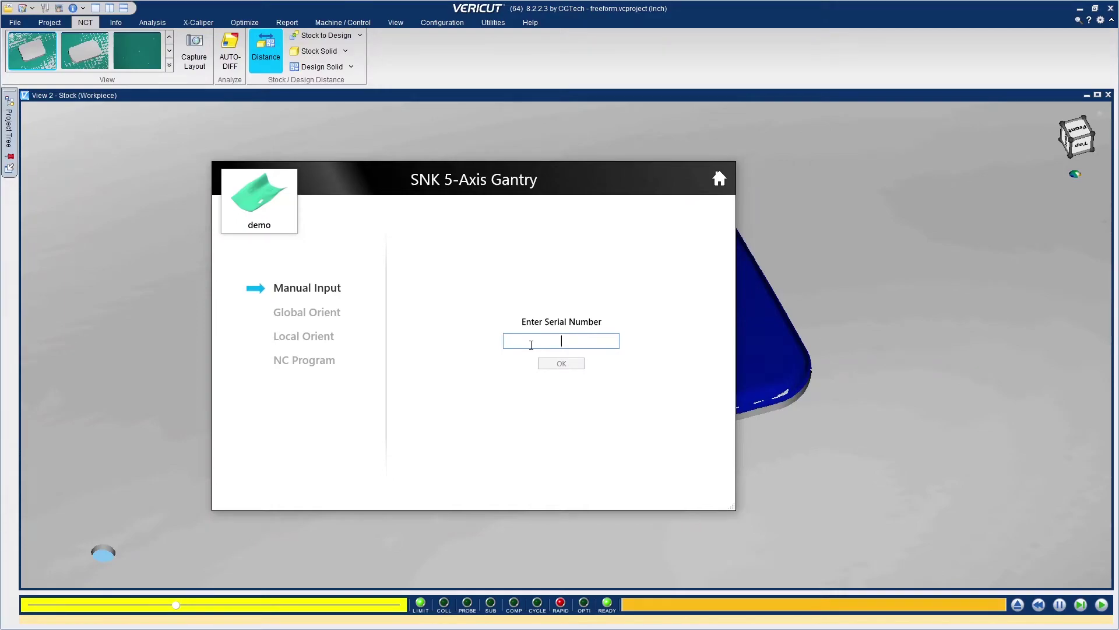
{"action": "type", "text": "123457"}
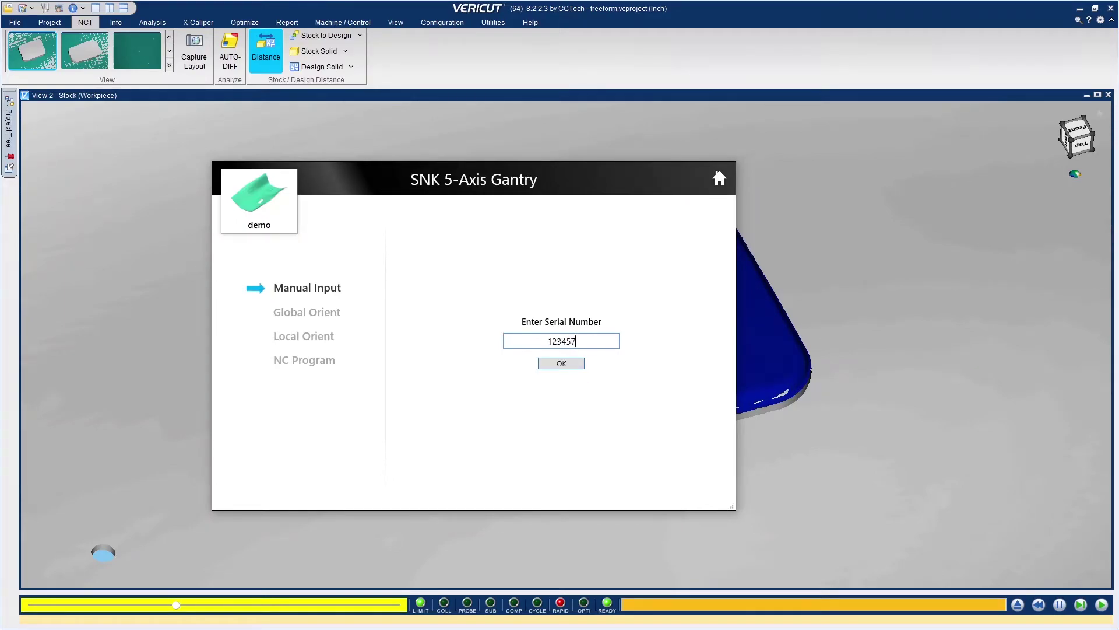
{"action": "left_click", "coordinate": [560, 364]}
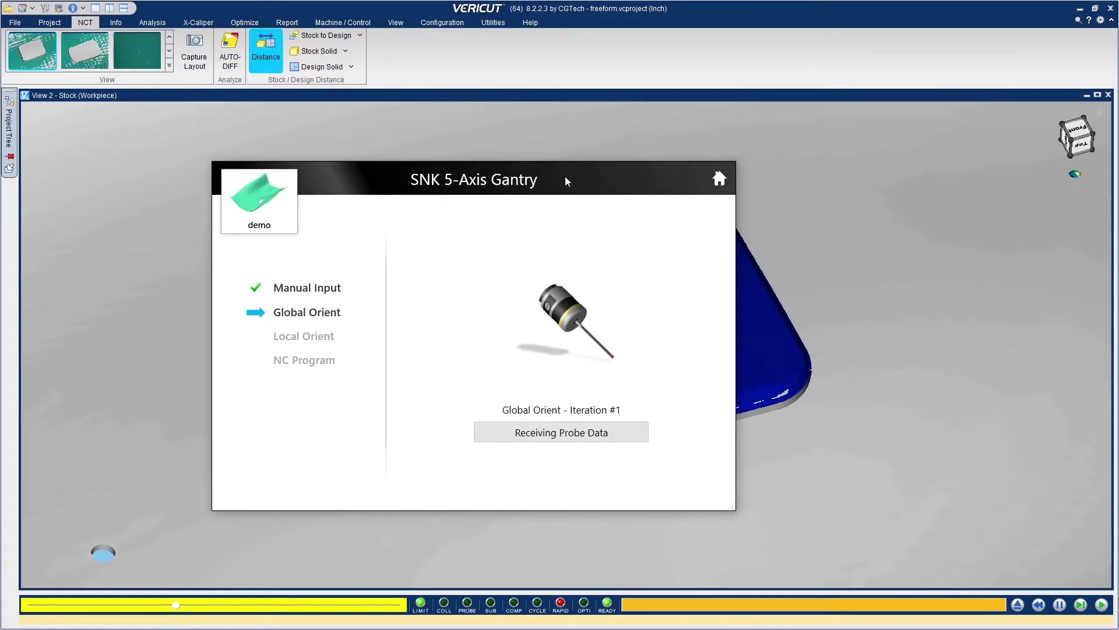
Step: Arrange the SNK 5-Axis Gantry, proberesults.dat and VERICUT windows so that all three can be seen together
{"action": "left_click_drag", "start_coordinate": [565, 174], "coordinate": [509, 188]}
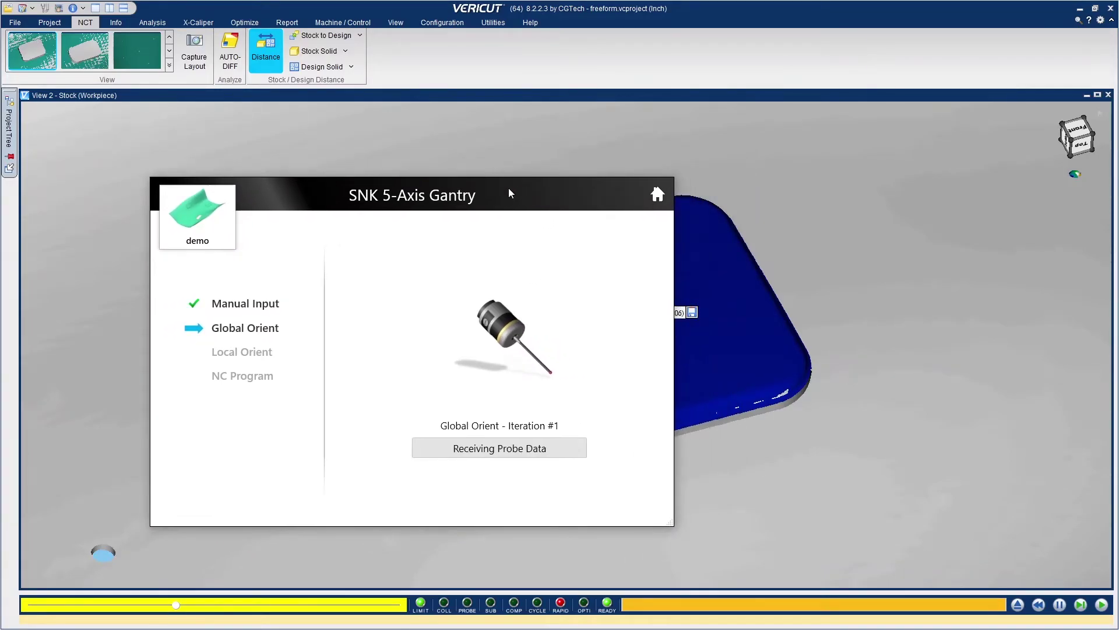
{"action": "key", "text": "super+Left"}
{"action": "key", "text": "super+Down"}
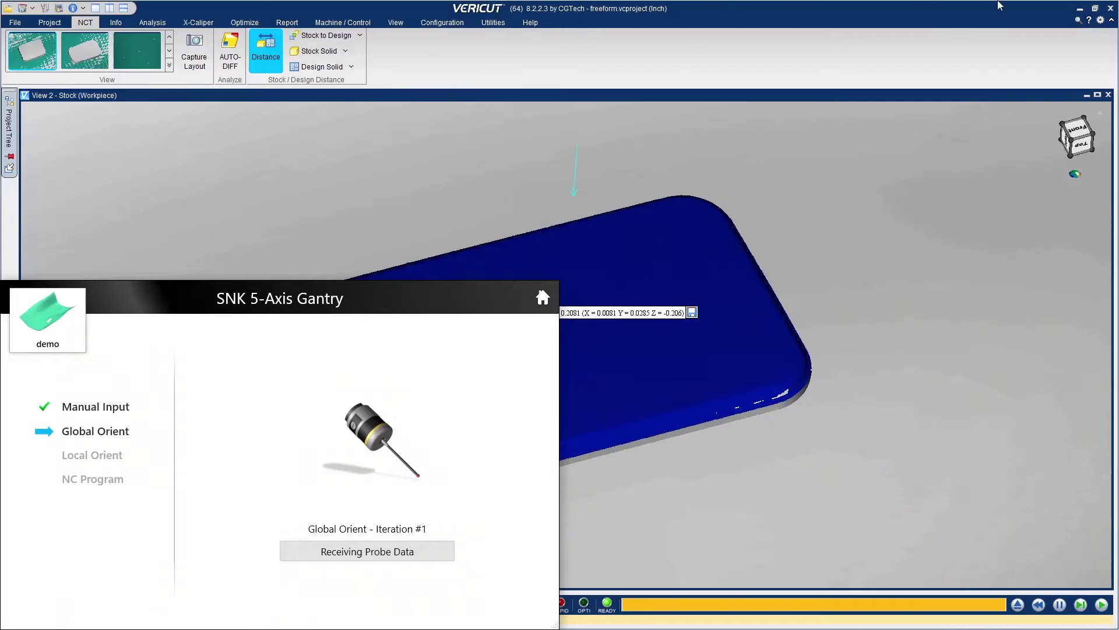
{"action": "key", "text": "super+Down"}
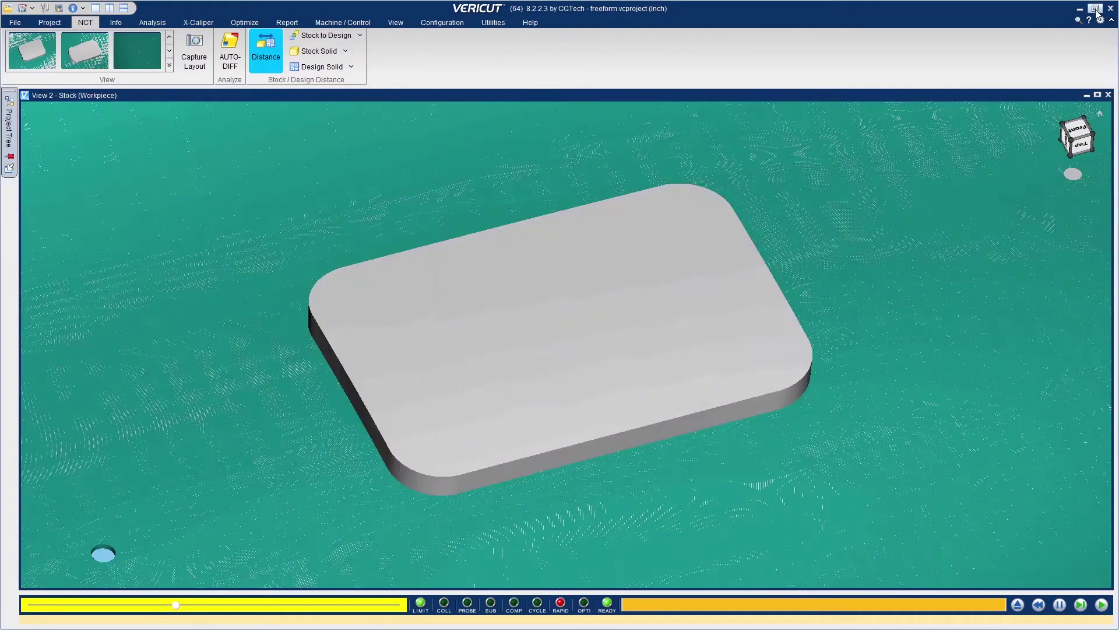
{"action": "left_click", "coordinate": [1096, 8]}
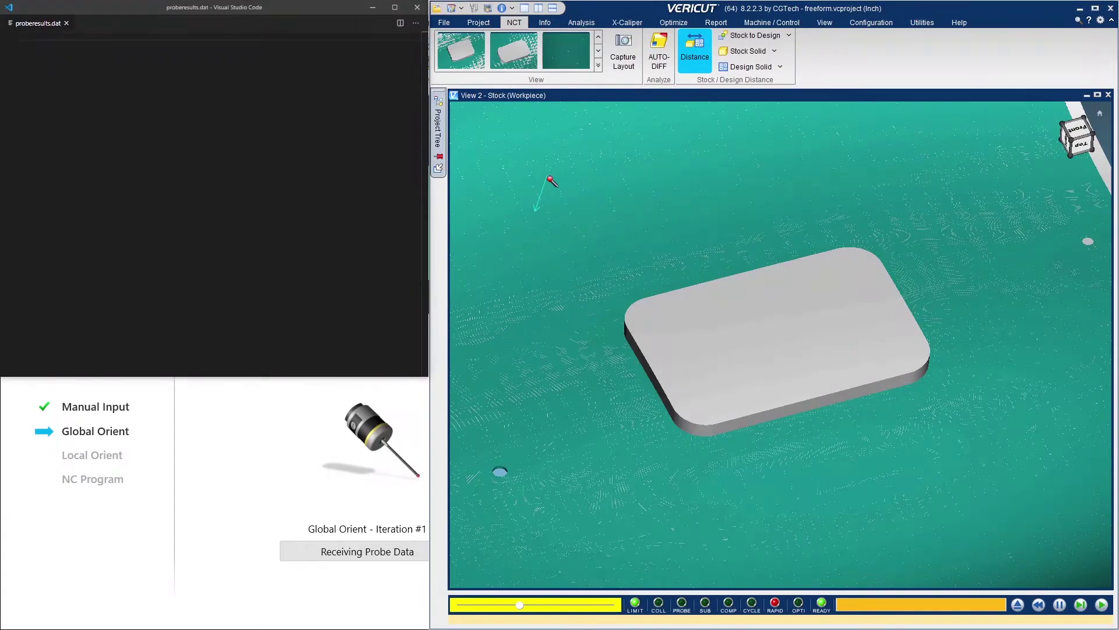
Step: Make the stock.stl model under Probe Stock visible and hide the stock.stl model under Stock
{"action": "left_click", "coordinate": [439, 126]}
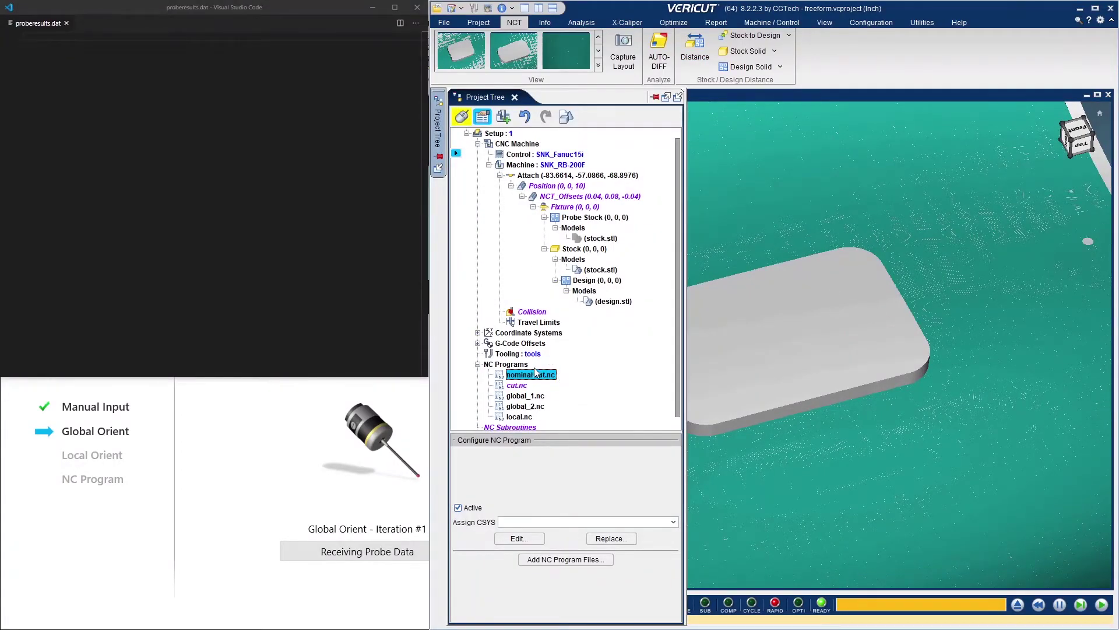
{"action": "right_click", "coordinate": [597, 240]}
{"action": "left_click", "coordinate": [622, 323]}
{"action": "right_click", "coordinate": [601, 270]}
{"action": "left_click", "coordinate": [625, 356]}
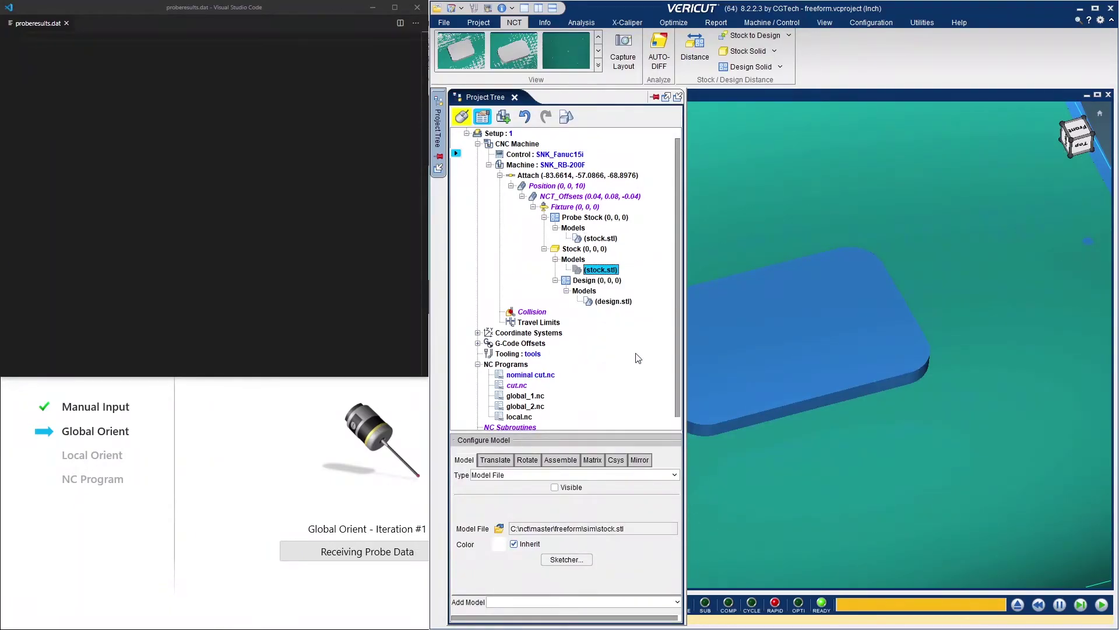
Step: Deactivate nominal cut.nc, then reset and run the probing simulation in the machine view layout
{"action": "right_click", "coordinate": [529, 376]}
{"action": "left_click", "coordinate": [547, 385]}
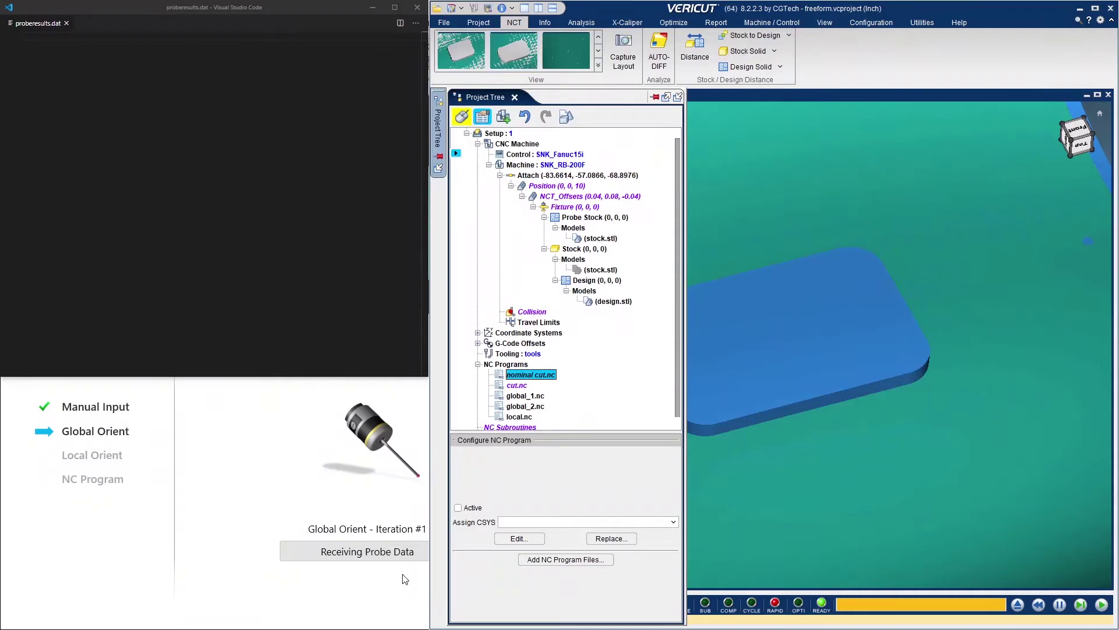
{"action": "left_click", "coordinate": [1018, 605]}
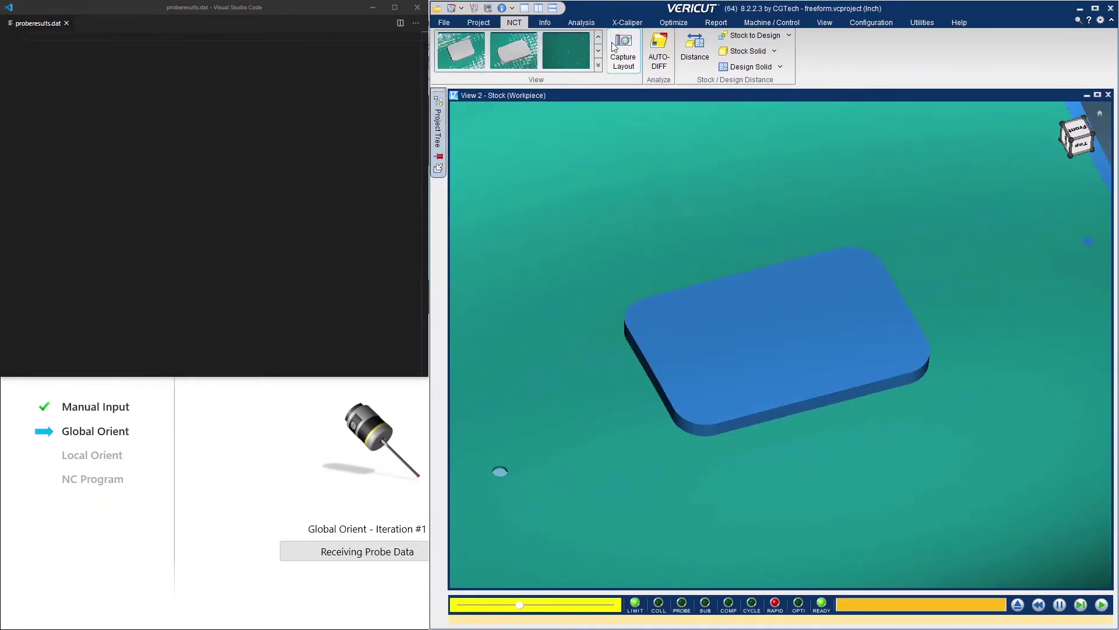
{"action": "left_click", "coordinate": [467, 55]}
{"action": "left_click", "coordinate": [1101, 604]}
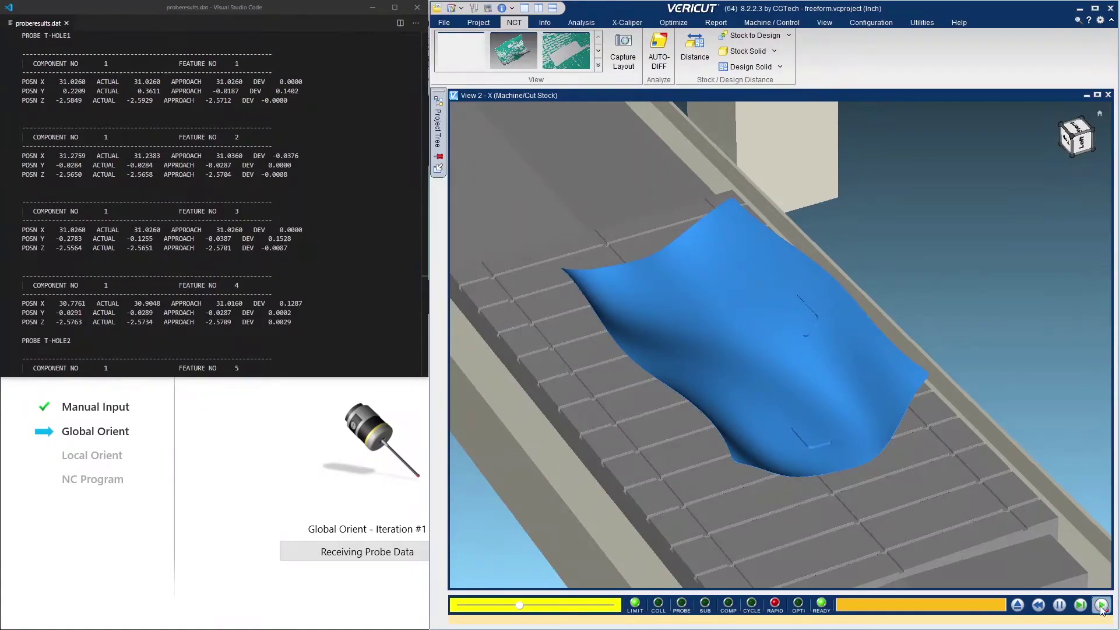
Step: Reset the probing simulation, lower its playback speed to near the minimum, and run it again
{"action": "left_click", "coordinate": [1018, 605]}
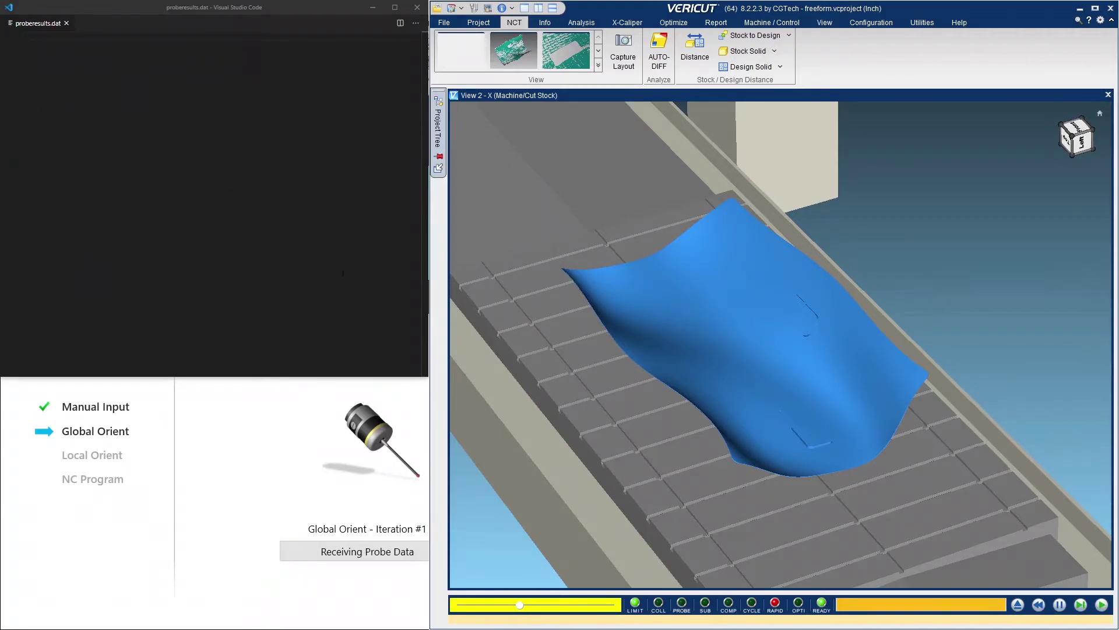
{"action": "left_click_drag", "start_coordinate": [520, 604], "coordinate": [468, 604]}
{"action": "left_click", "coordinate": [1083, 604]}
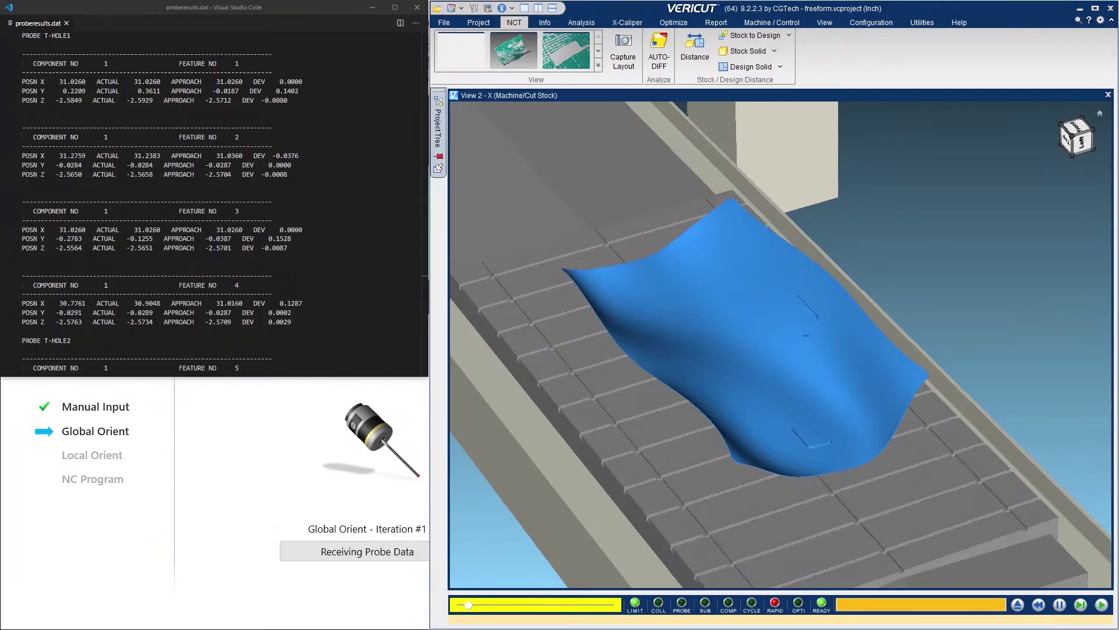
Step: Run the probing simulation for Global Orient iteration #2 in VERICUT after checking the SNK 5-Axis Gantry status
{"action": "left_click", "coordinate": [262, 523]}
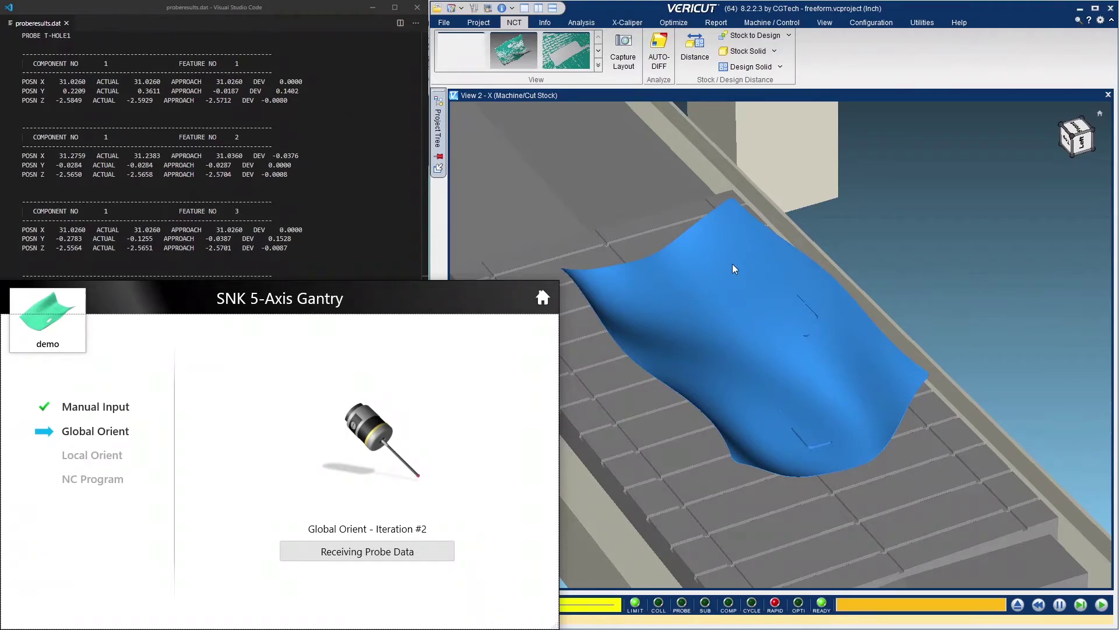
{"action": "left_click", "coordinate": [1102, 606]}
{"action": "left_click", "coordinate": [780, 353]}
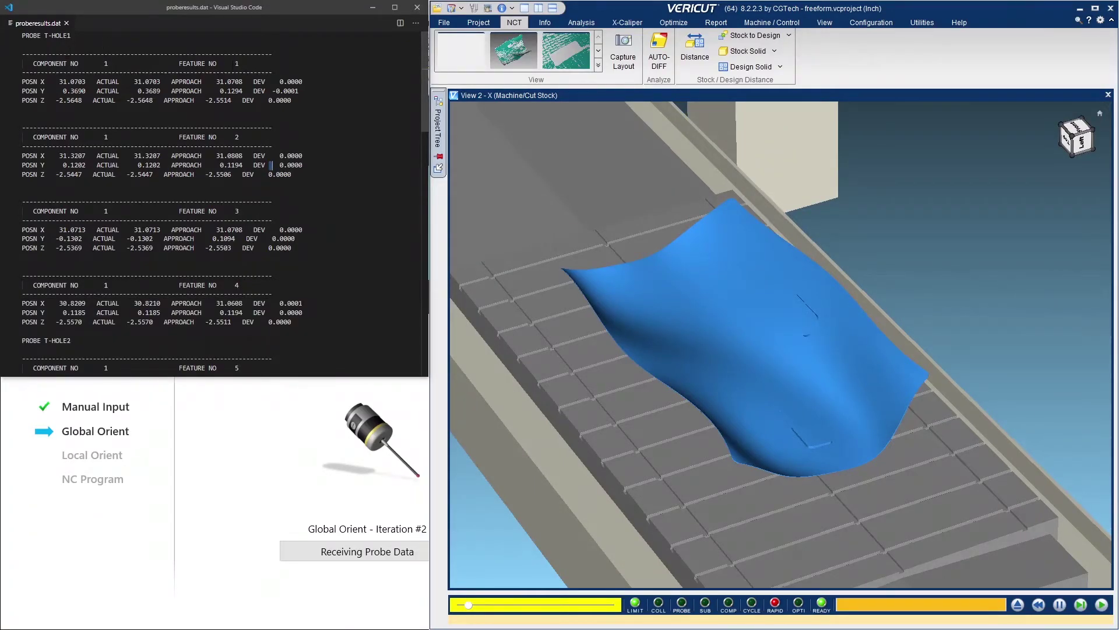
Step: Review the second iteration's hole and part surface deviations in proberesults.dat through feature 11
{"action": "scroll", "coordinate": [317, 303], "scroll_direction": "down", "scroll_amount": 18}
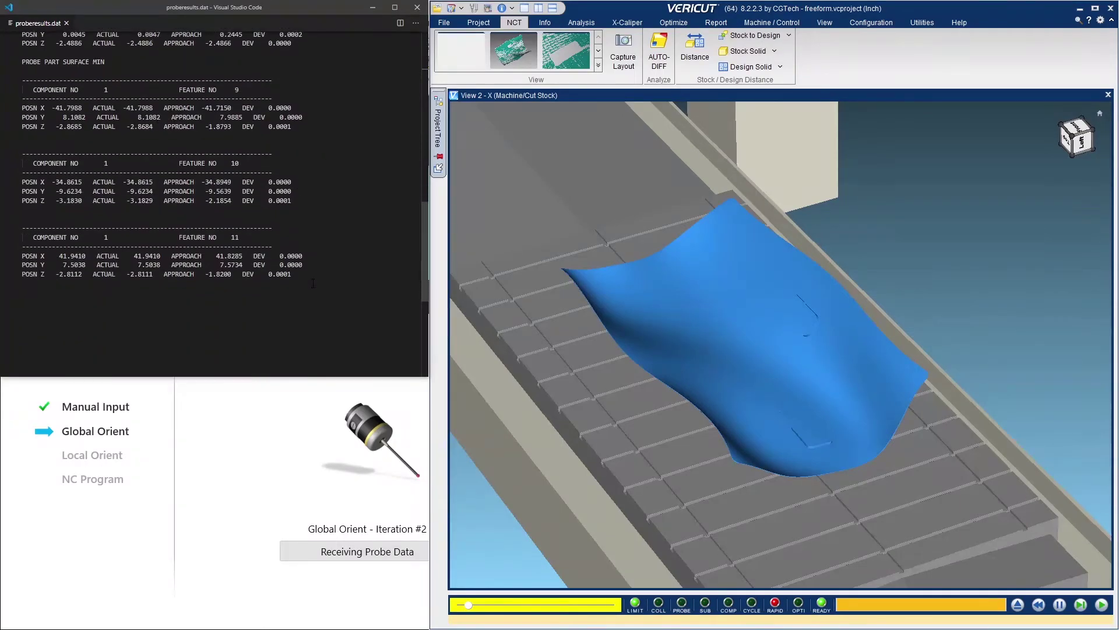
{"action": "scroll", "coordinate": [288, 274], "scroll_direction": "up", "scroll_amount": 3}
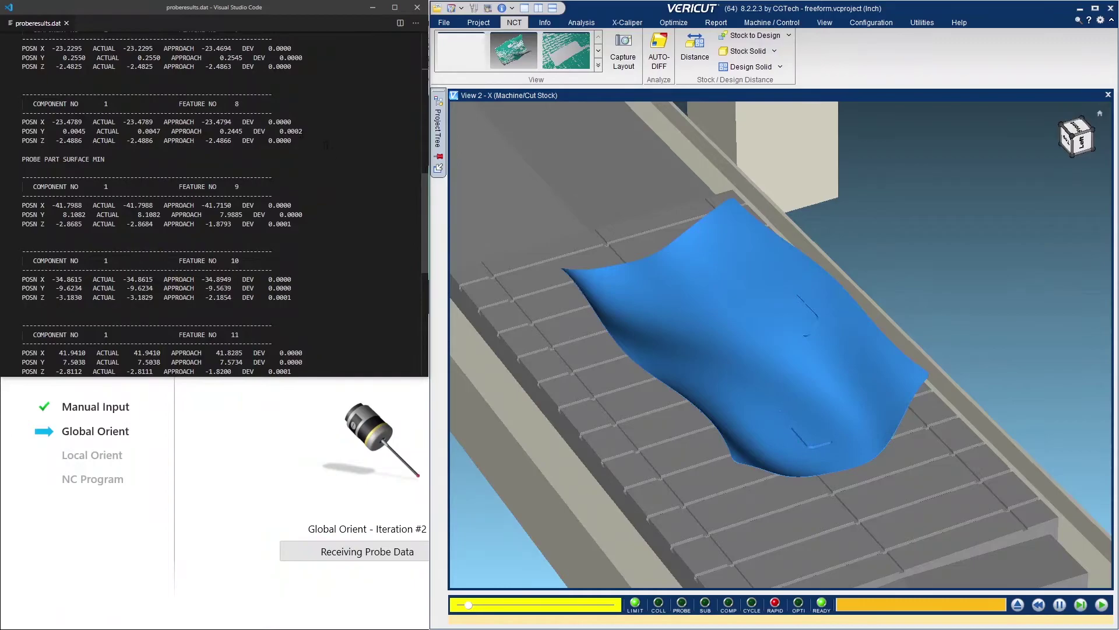
{"action": "scroll", "coordinate": [322, 251], "scroll_direction": "down", "scroll_amount": 3}
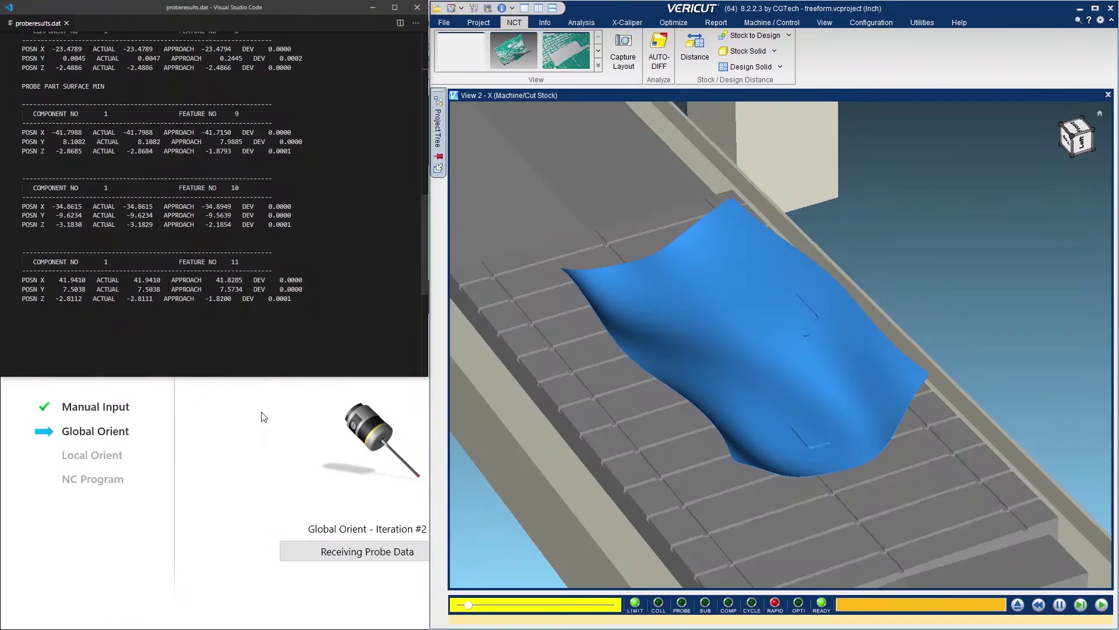
Step: Run the Local Orient probing simulation in VERICUT and set its animation speed to 21%
{"action": "left_click", "coordinate": [263, 416]}
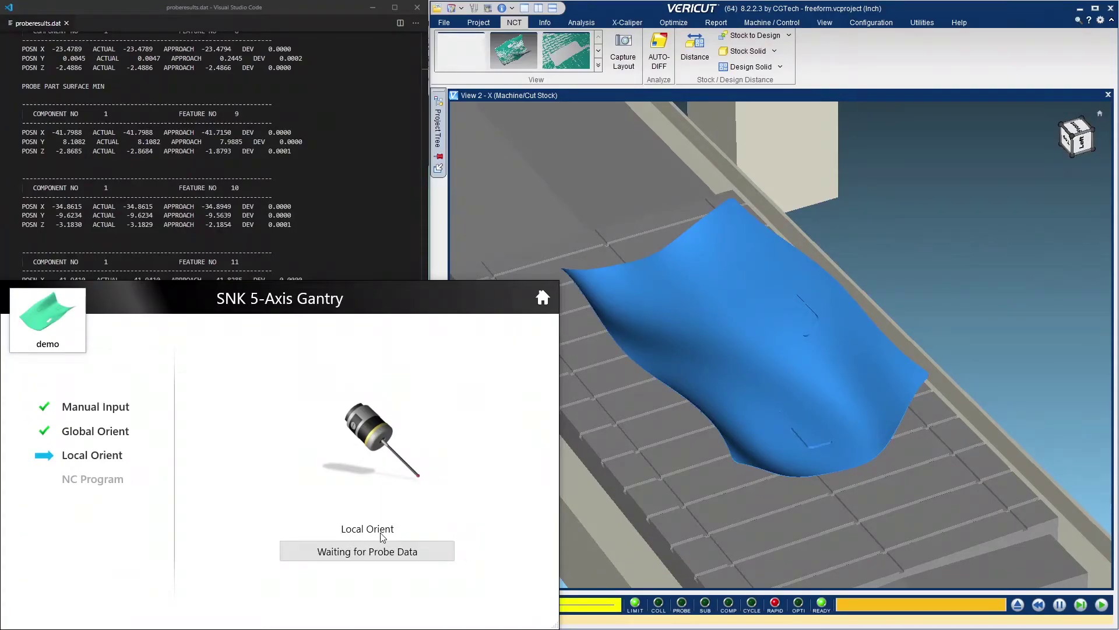
{"action": "left_click", "coordinate": [1099, 609]}
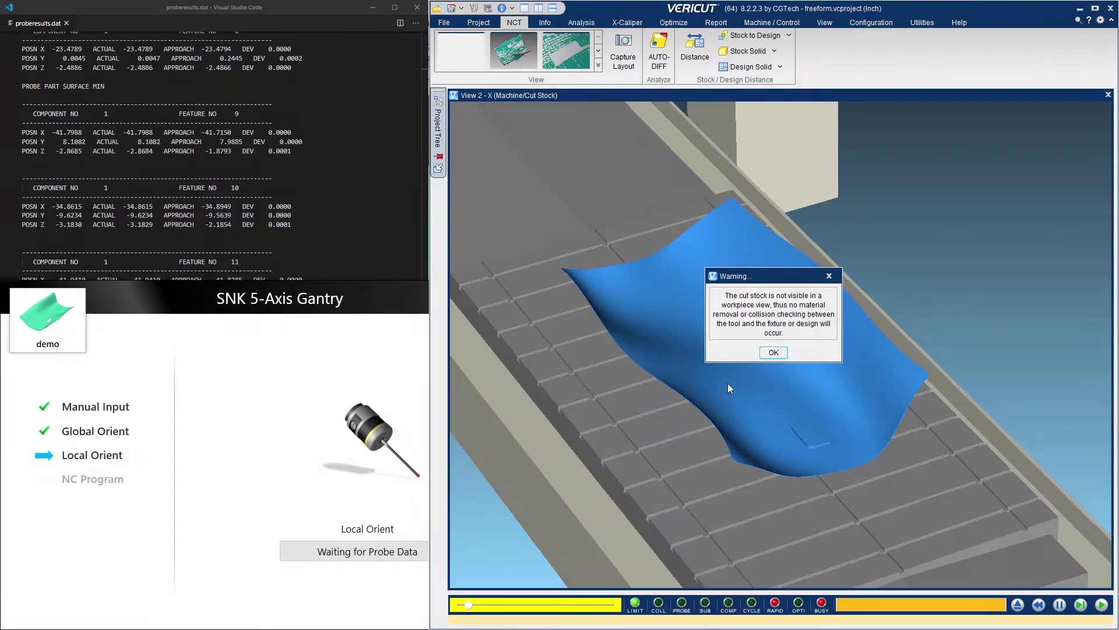
{"action": "left_click", "coordinate": [775, 353]}
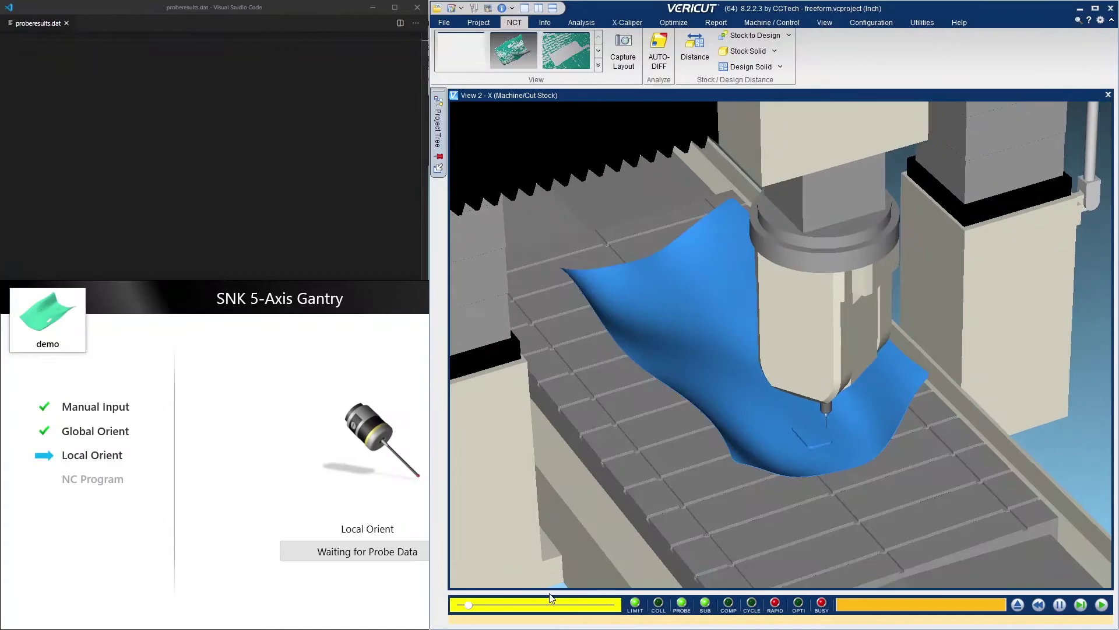
{"action": "left_click_drag", "start_coordinate": [468, 606], "coordinate": [476, 606]}
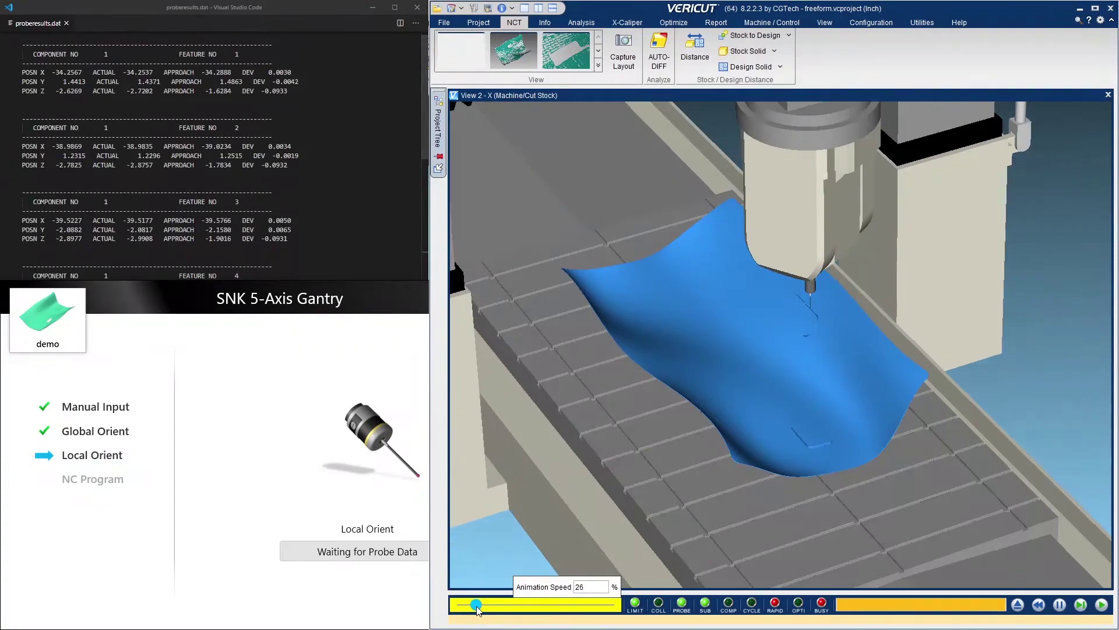
{"action": "left_click_drag", "start_coordinate": [476, 607], "coordinate": [474, 607]}
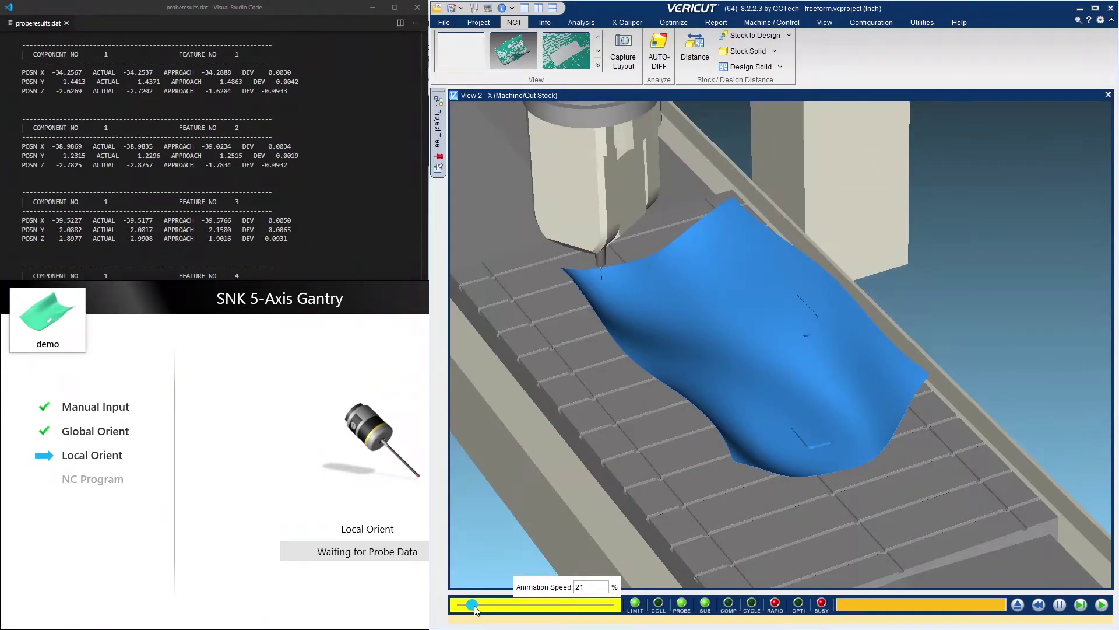
{"action": "left_click_drag", "start_coordinate": [475, 608], "coordinate": [478, 608]}
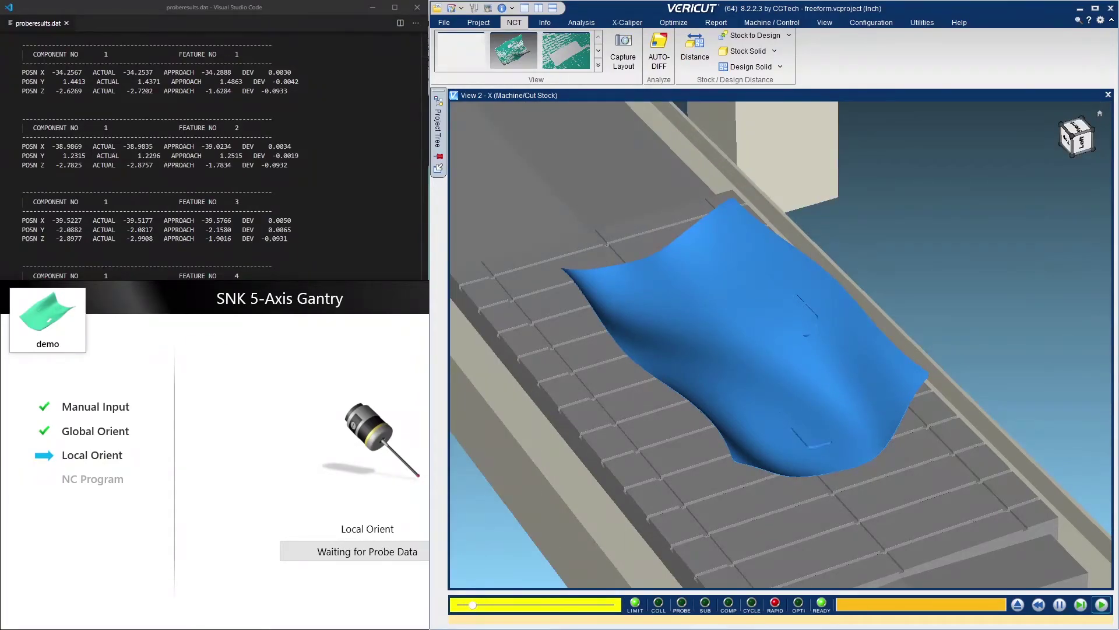
Step: Examine the local orient deviations in proberesults.dat from feature 1 down to the NCT-VPLANE PAD2 features
{"action": "left_click_drag", "start_coordinate": [287, 68], "coordinate": [292, 344]}
{"action": "scroll", "coordinate": [328, 339], "scroll_direction": "down", "scroll_amount": 2}
{"action": "scroll", "coordinate": [328, 338], "scroll_direction": "down", "scroll_amount": 5}
{"action": "scroll", "coordinate": [319, 302], "scroll_direction": "down", "scroll_amount": 8}
{"action": "left_click_drag", "start_coordinate": [272, 195], "coordinate": [330, 203]}
{"action": "scroll", "coordinate": [317, 259], "scroll_direction": "down", "scroll_amount": 2}
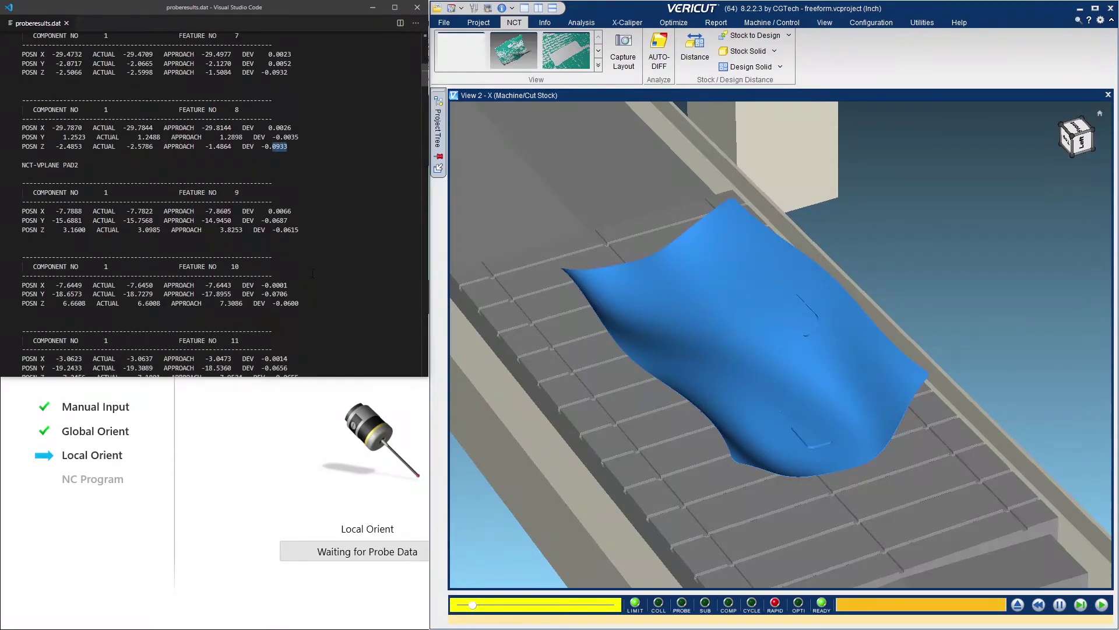
Step: Compare the SNK 5-Axis Gantry's final translation and rotation with the position and angles of the NCT_Offsets component in VERICUT
{"action": "left_click", "coordinate": [334, 490]}
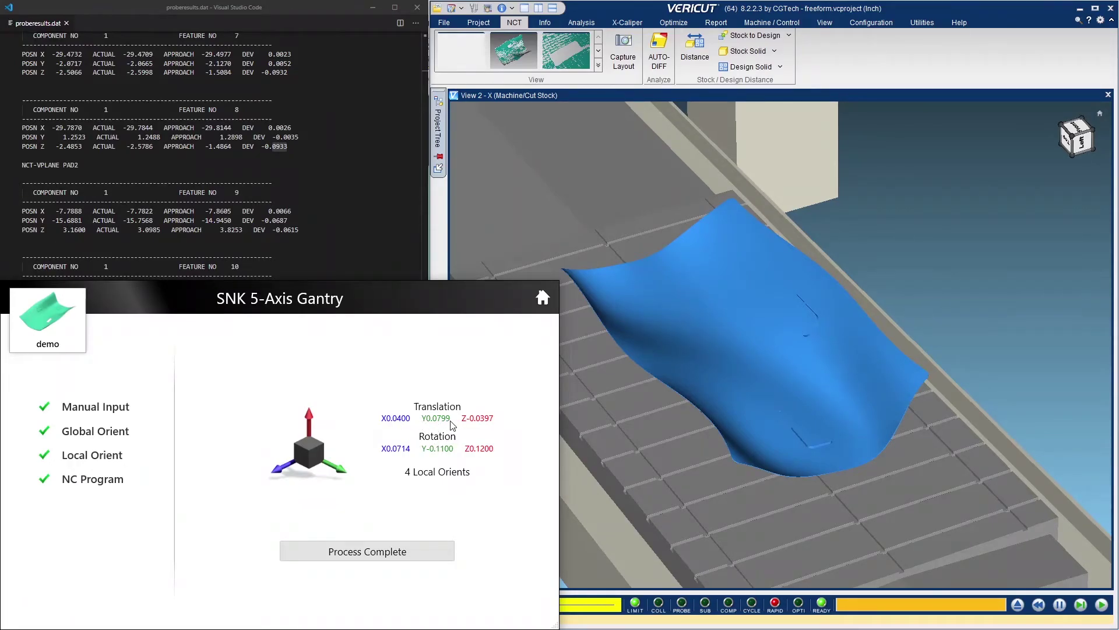
{"action": "left_click", "coordinate": [438, 129]}
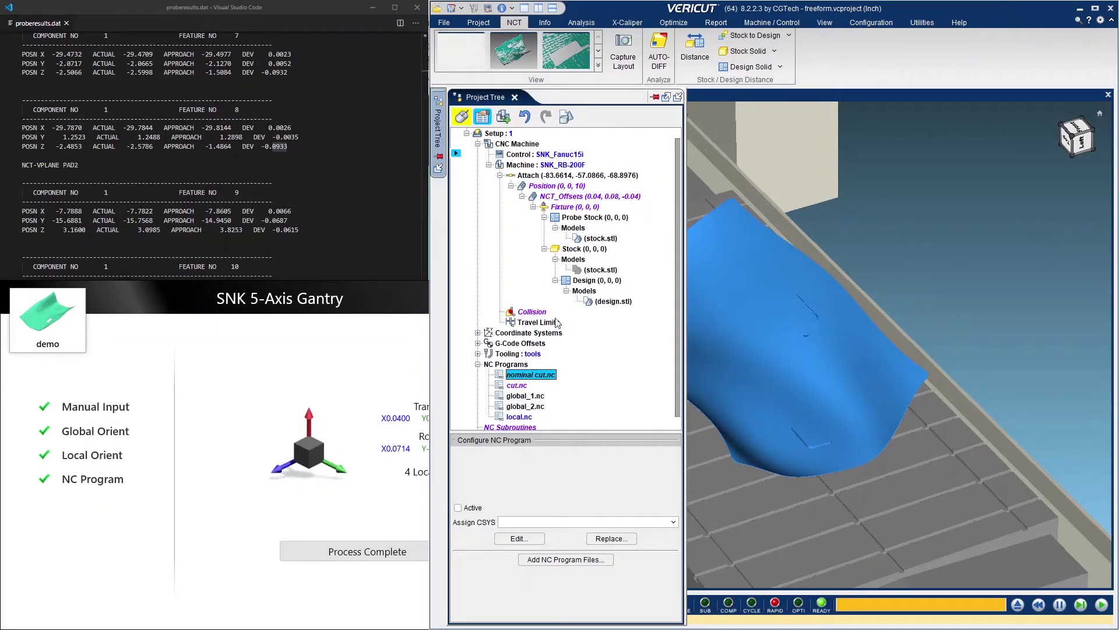
{"action": "left_click", "coordinate": [563, 198]}
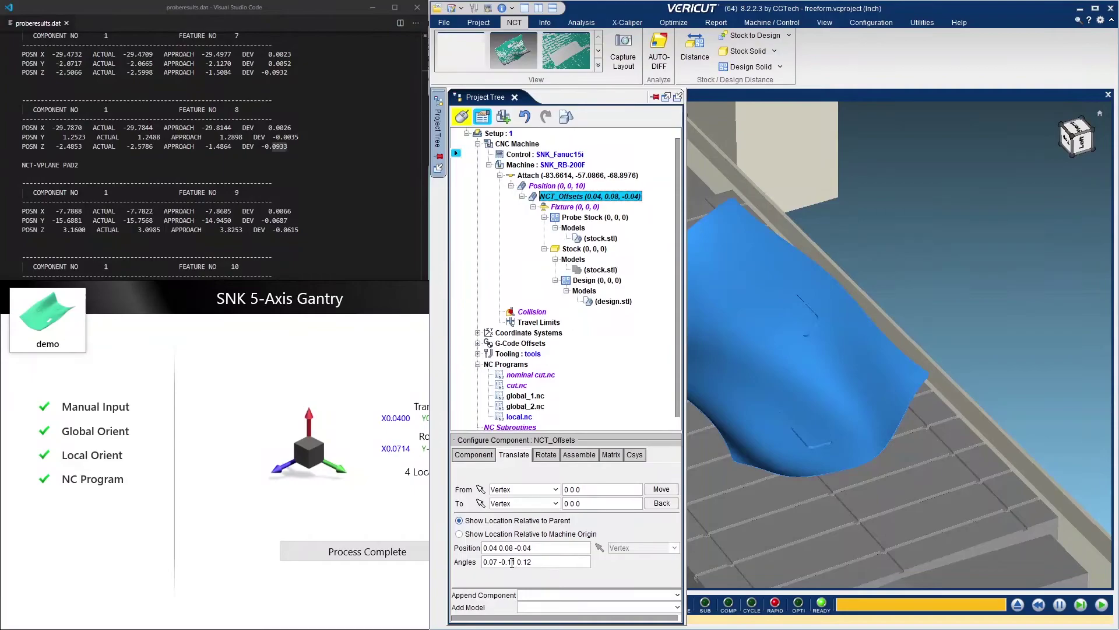
{"action": "left_click", "coordinate": [395, 518]}
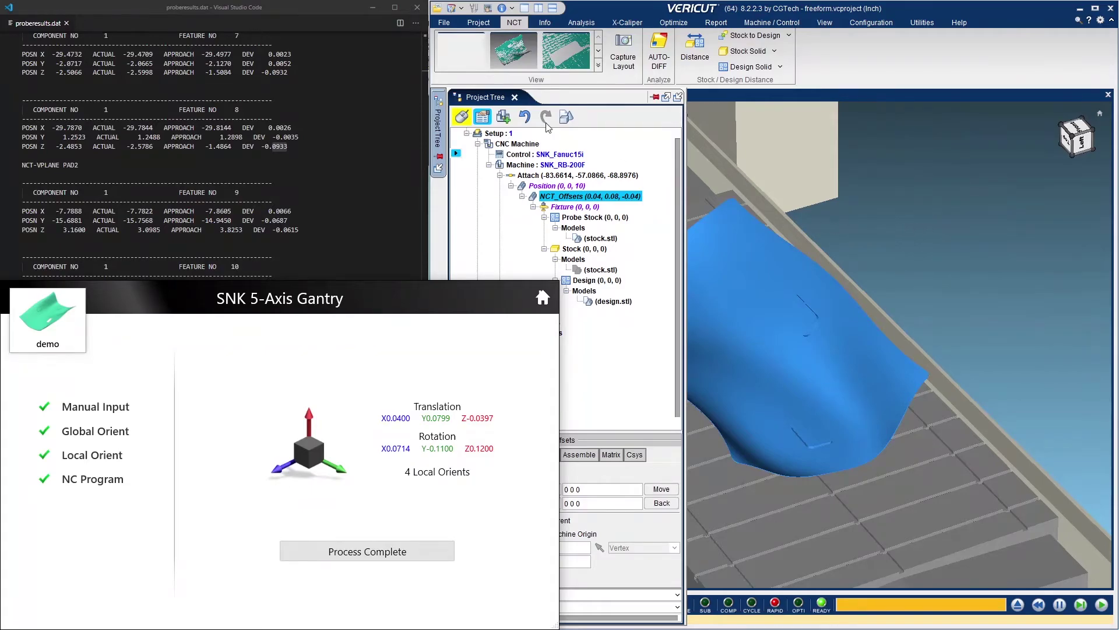
Step: Activate cut.nc in VERICUT and deactivate the global_1.nc, global_2.nc and local.nc probing programs
{"action": "left_click", "coordinate": [856, 13]}
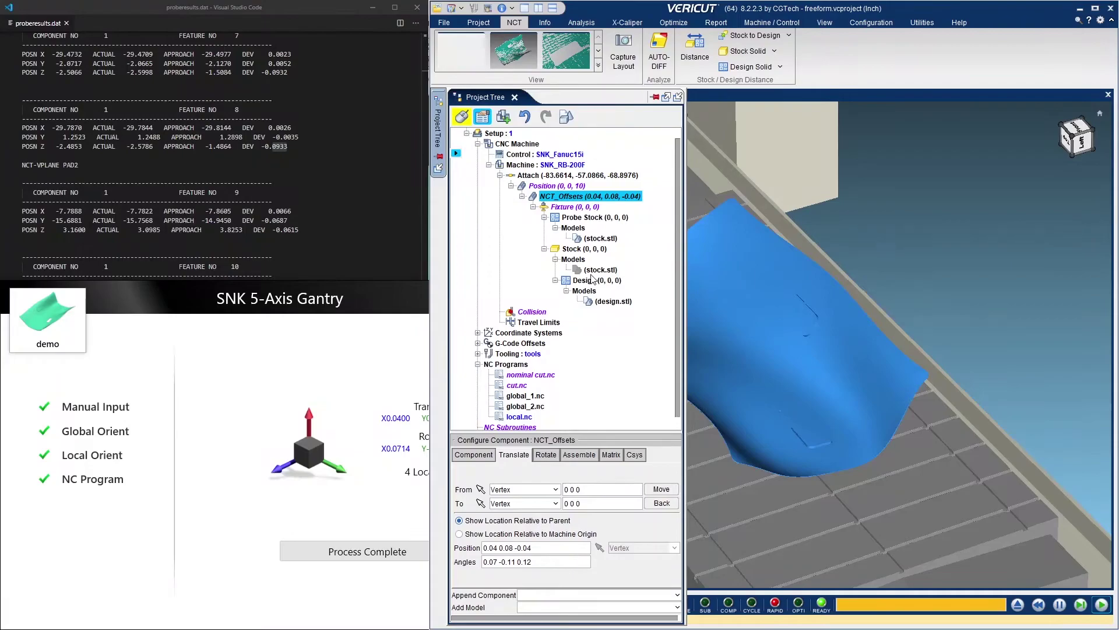
{"action": "right_click", "coordinate": [517, 385]}
{"action": "left_click", "coordinate": [531, 392]}
{"action": "right_click", "coordinate": [523, 396]}
{"action": "left_click", "coordinate": [544, 403]}
{"action": "right_click", "coordinate": [519, 407]}
{"action": "left_click", "coordinate": [546, 413]}
{"action": "right_click", "coordinate": [516, 416]}
{"action": "left_click", "coordinate": [549, 424]}
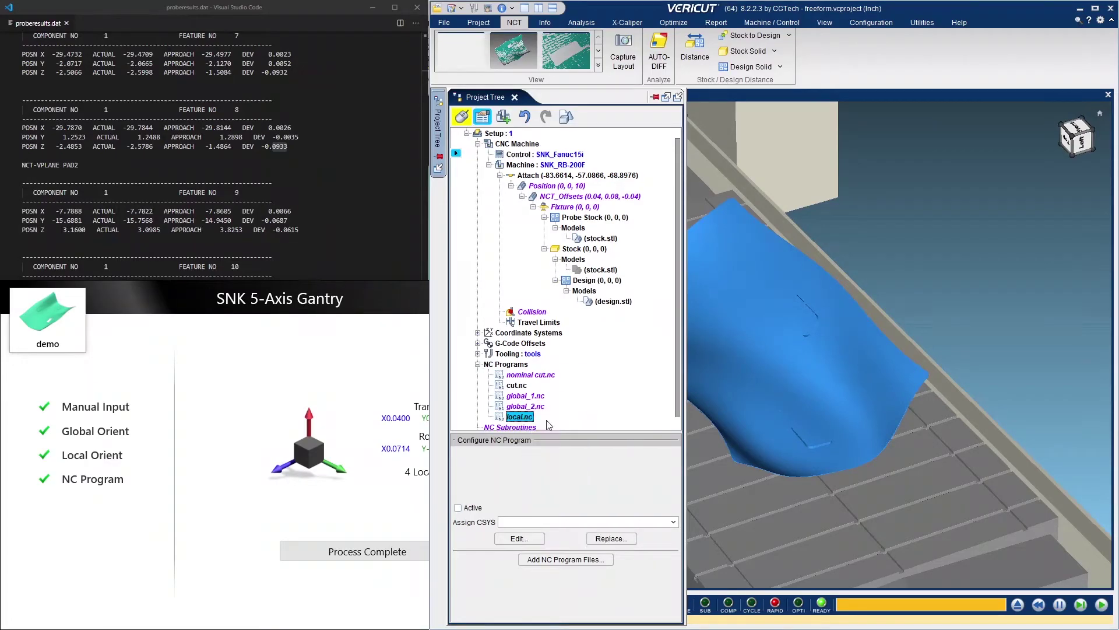
Step: Hide the stock.stl model under Probe Stock and make the stock.stl model under Stock visible
{"action": "right_click", "coordinate": [599, 240]}
{"action": "left_click", "coordinate": [595, 285]}
{"action": "right_click", "coordinate": [600, 269]}
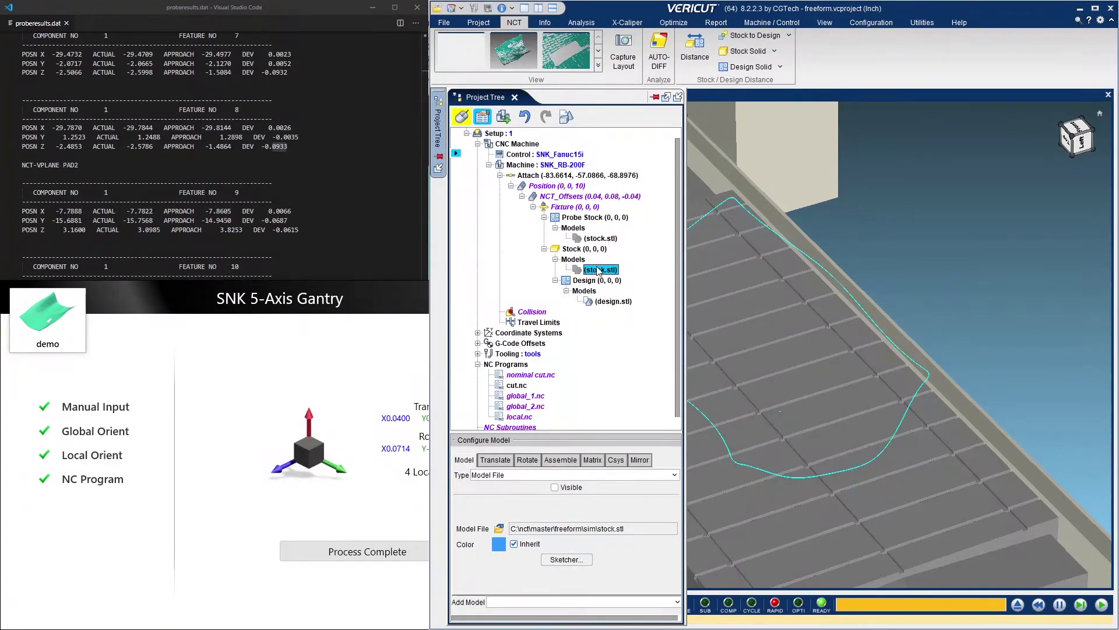
{"action": "left_click", "coordinate": [624, 353]}
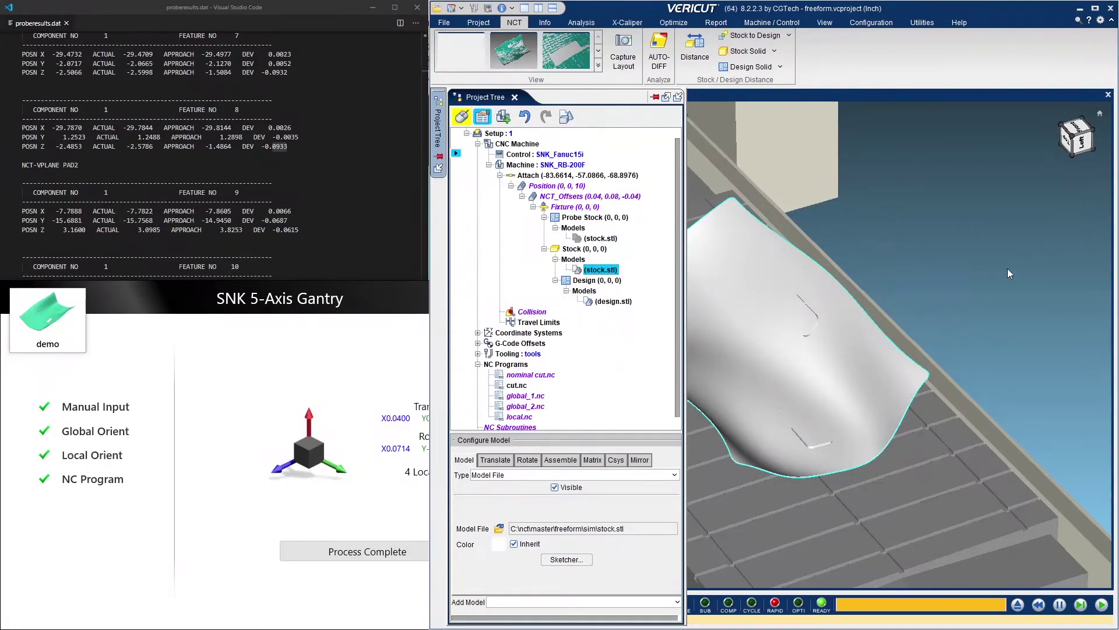
Step: Reset and run the cut.nc simulation, raising its speed to 20, 32 and finally 96 skipped motions
{"action": "left_click", "coordinate": [1018, 604]}
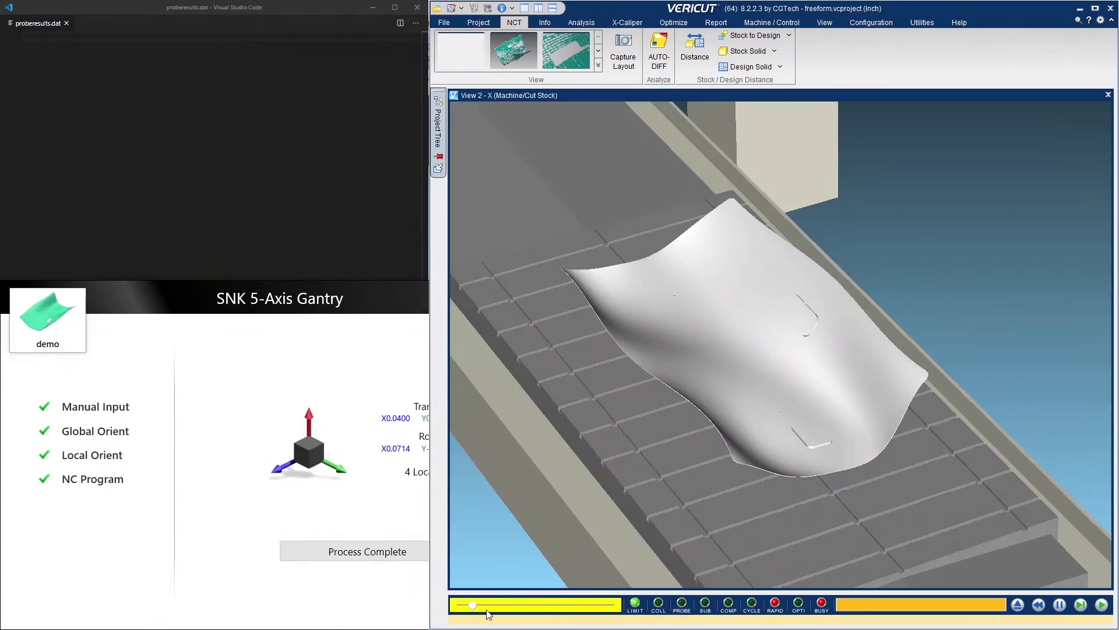
{"action": "mouse_move", "coordinate": [473, 609]}
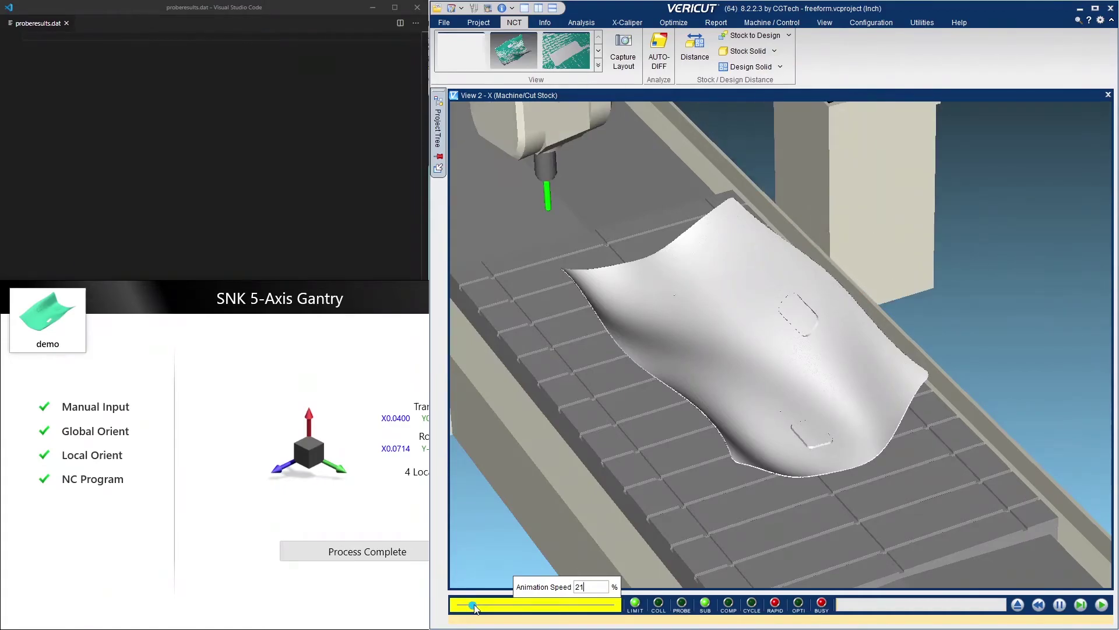
{"action": "left_click_drag", "start_coordinate": [476, 607], "coordinate": [573, 611]}
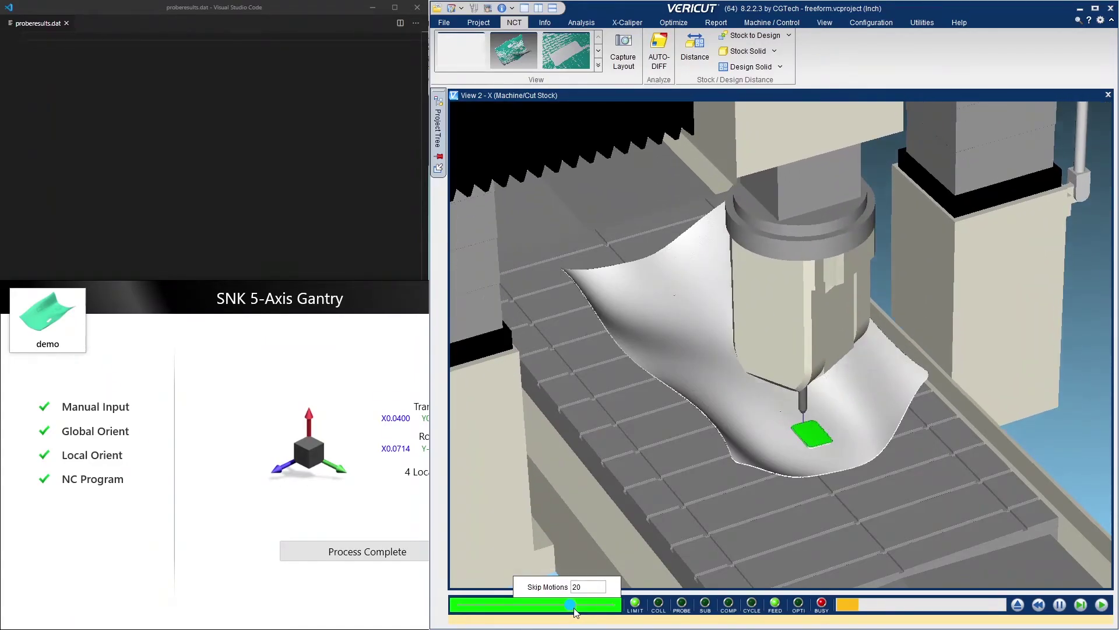
{"action": "left_click_drag", "start_coordinate": [574, 611], "coordinate": [580, 613]}
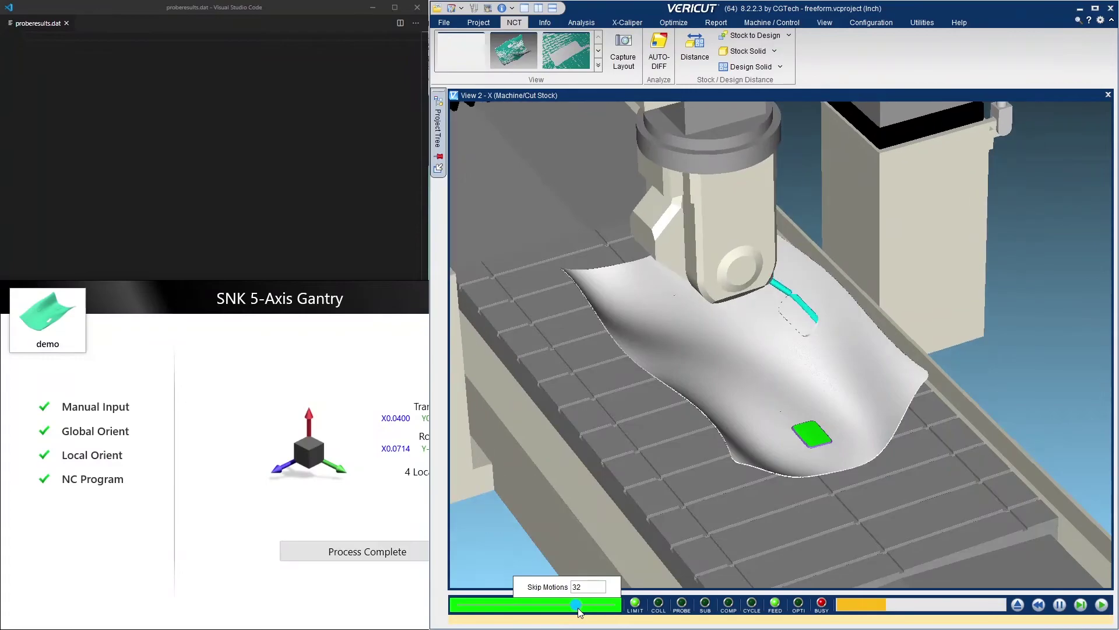
{"action": "left_click_drag", "start_coordinate": [578, 607], "coordinate": [591, 611]}
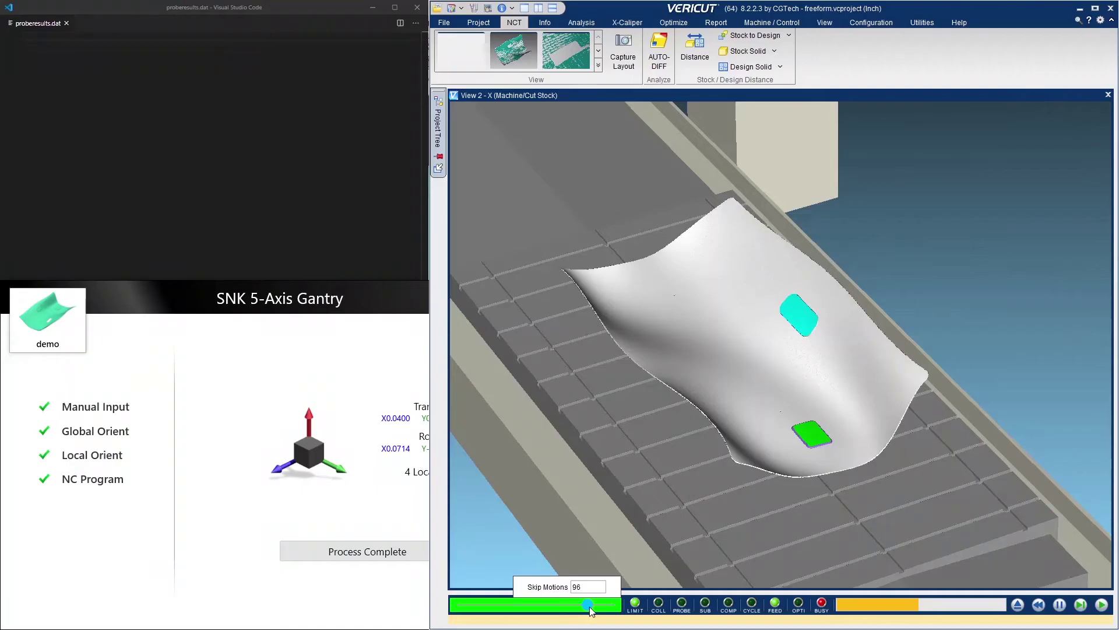
Step: Finish simulating cut.nc, varying the playback through 8, 4 and 35 skipped motions, 80% animation speed, and back to 4 skipped motions
{"action": "left_click_drag", "start_coordinate": [589, 605], "coordinate": [562, 611]}
{"action": "left_click_drag", "start_coordinate": [562, 610], "coordinate": [564, 609]}
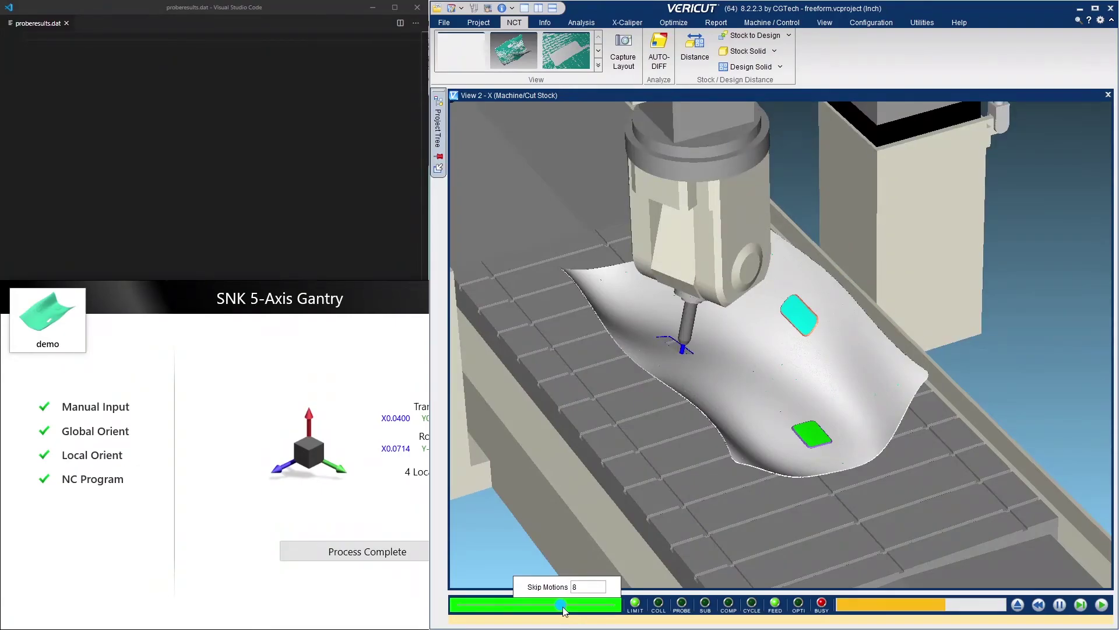
{"action": "left_click_drag", "start_coordinate": [564, 610], "coordinate": [557, 611]}
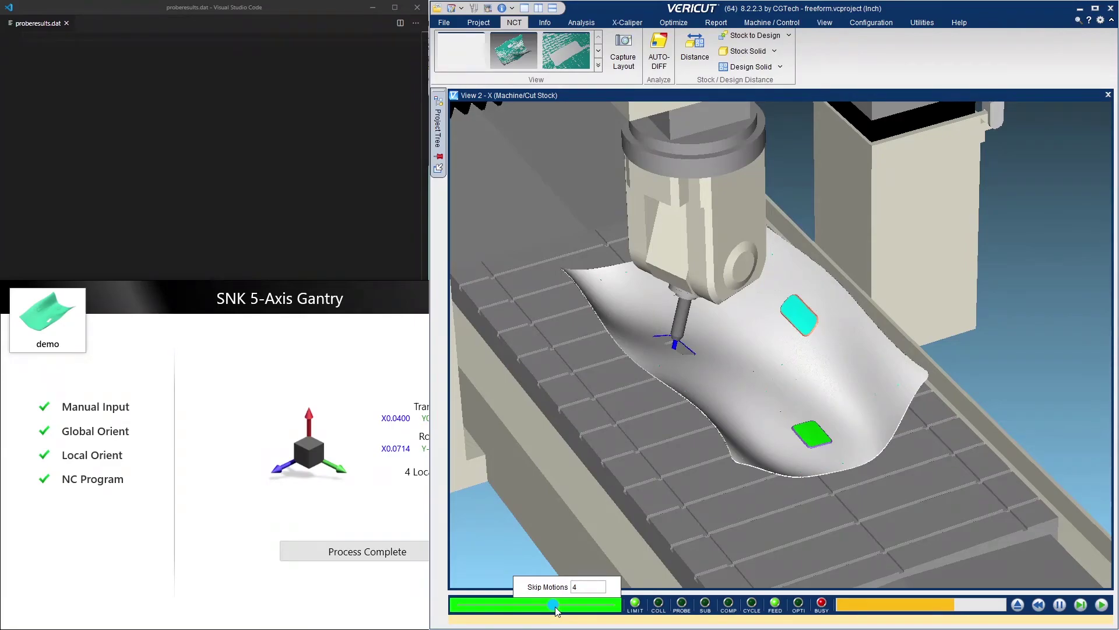
{"action": "left_click_drag", "start_coordinate": [557, 611], "coordinate": [580, 610]}
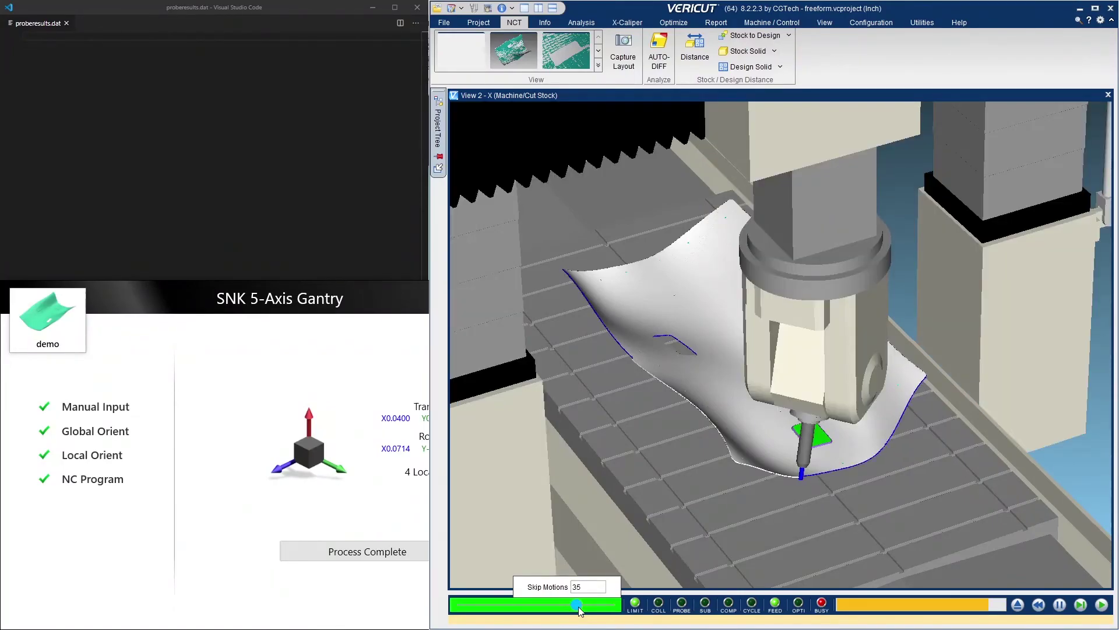
{"action": "left_click_drag", "start_coordinate": [580, 611], "coordinate": [521, 609]}
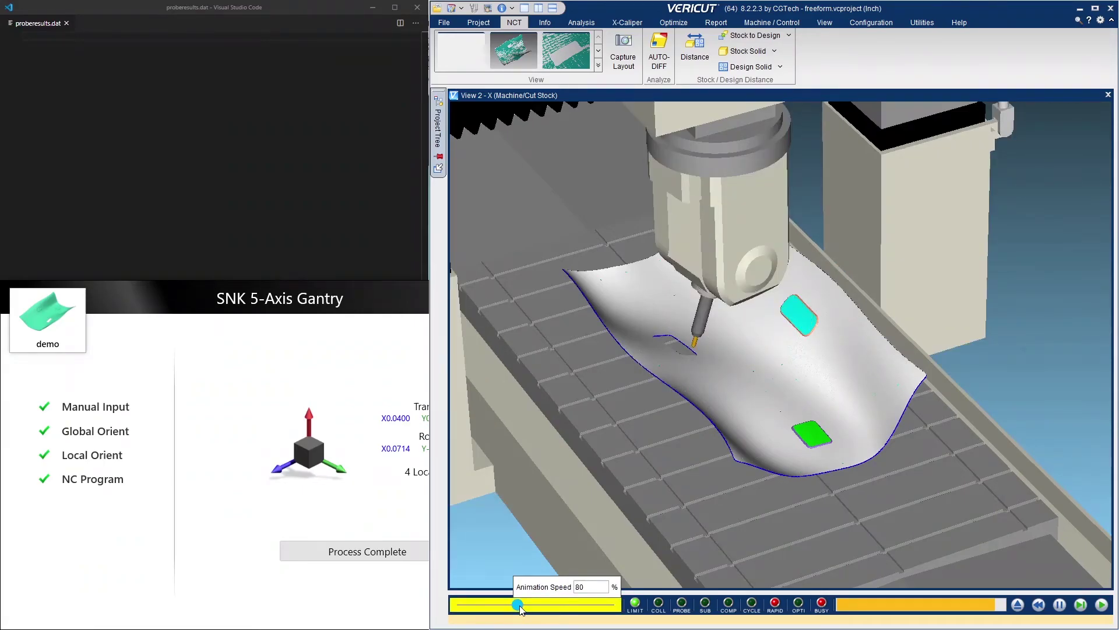
{"action": "left_click_drag", "start_coordinate": [521, 609], "coordinate": [563, 610]}
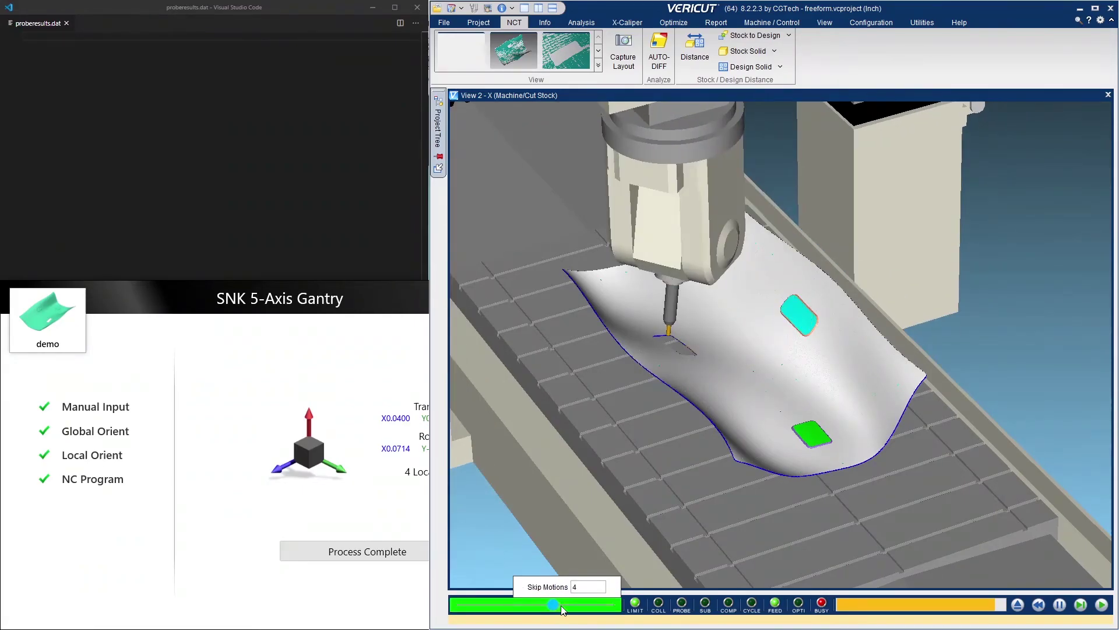
{"action": "left_click", "coordinate": [563, 609]}
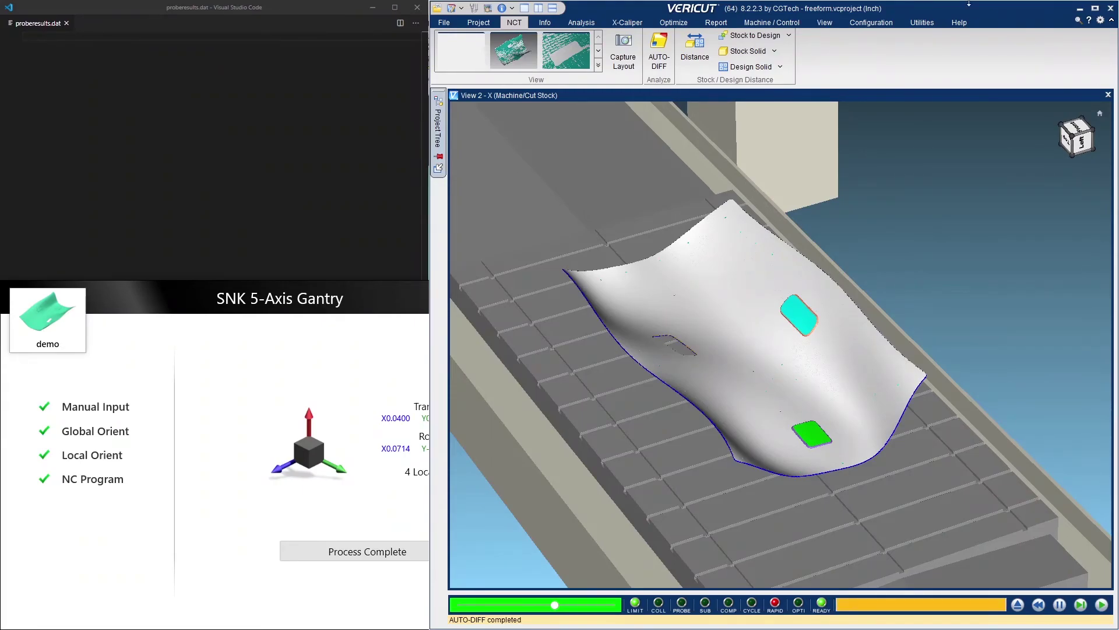
Step: Switch to the saved workpiece layout and inspect the rounded rectangular through cutout and the trimmed edge of the cut stock
{"action": "left_click", "coordinate": [506, 56]}
{"action": "mouse_move", "coordinate": [570, 127]}
{"action": "middle_mouse_down"}
{"action": "mouse_move", "coordinate": [578, 139]}
{"action": "mouse_move", "coordinate": [634, 137]}
{"action": "mouse_move", "coordinate": [614, 160]}
{"action": "mouse_move", "coordinate": [678, 185]}
{"action": "mouse_move", "coordinate": [663, 281]}
{"action": "mouse_move", "coordinate": [734, 342]}
{"action": "mouse_move", "coordinate": [863, 408]}
{"action": "middle_mouse_up"}
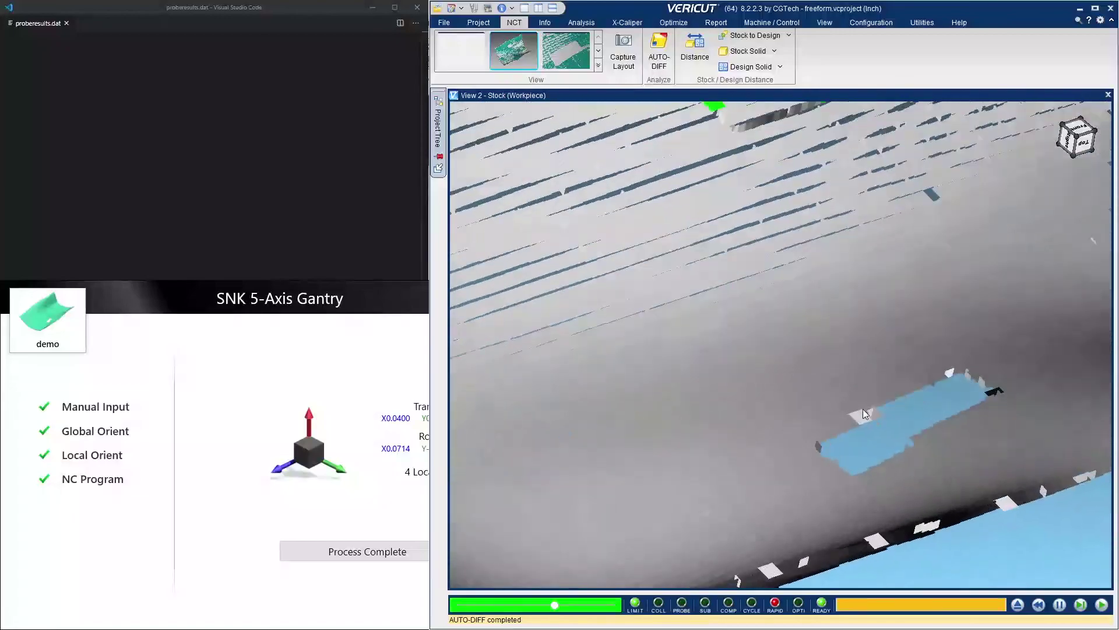
{"action": "scroll", "coordinate": [862, 408], "scroll_direction": "up", "scroll_amount": 5}
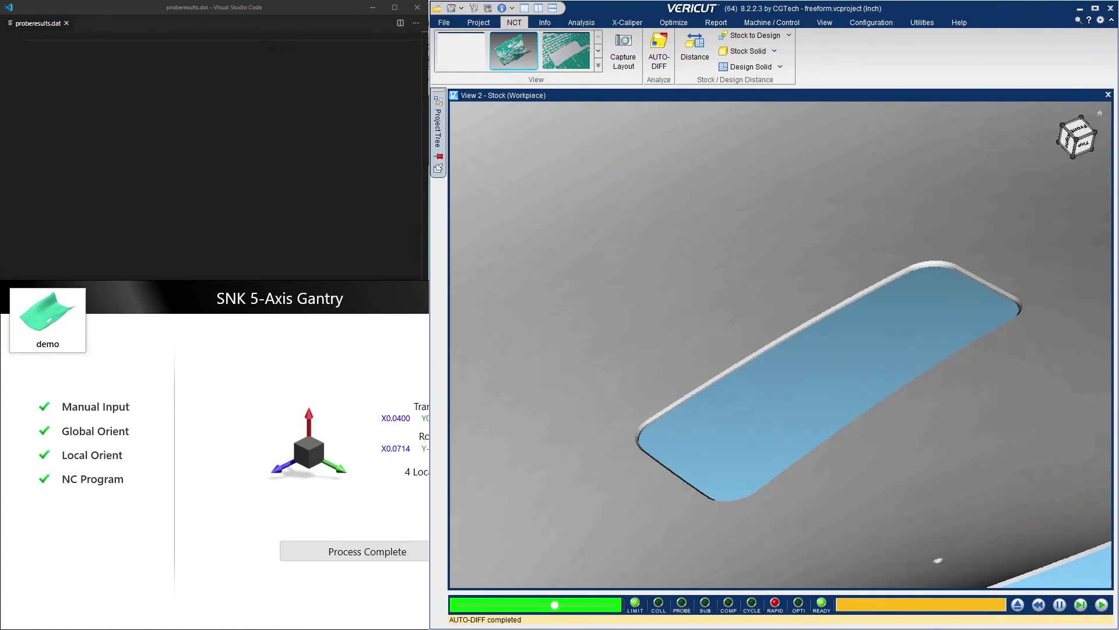
{"action": "middle_click_drag", "start_coordinate": [937, 306], "coordinate": [893, 315]}
{"action": "scroll", "coordinate": [894, 321], "scroll_direction": "up", "scroll_amount": 10}
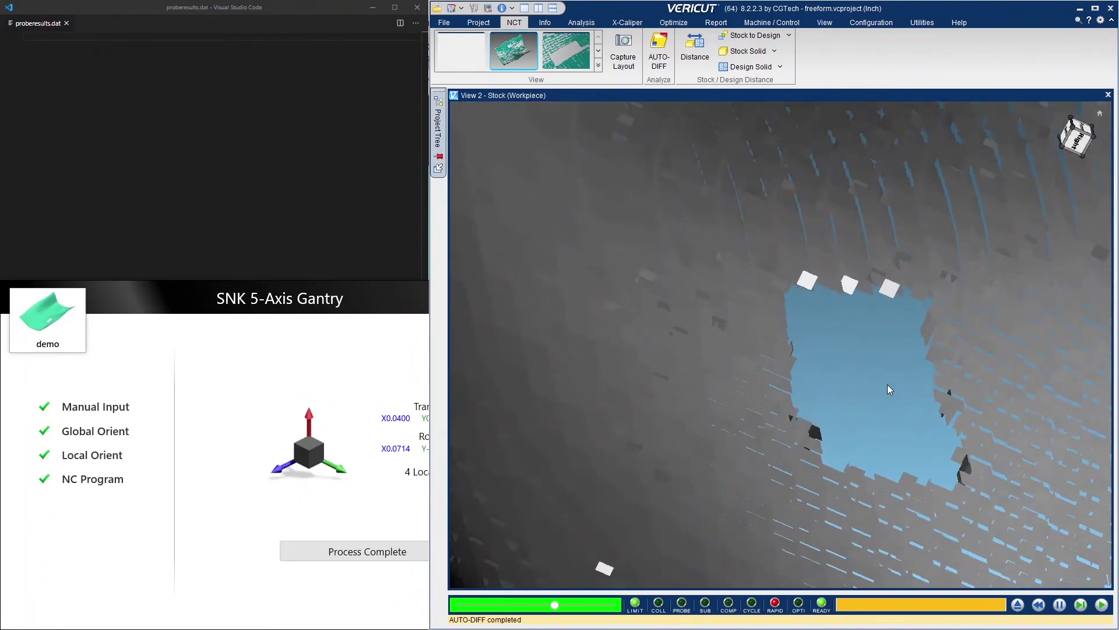
{"action": "scroll", "coordinate": [892, 401], "scroll_direction": "up", "scroll_amount": 10}
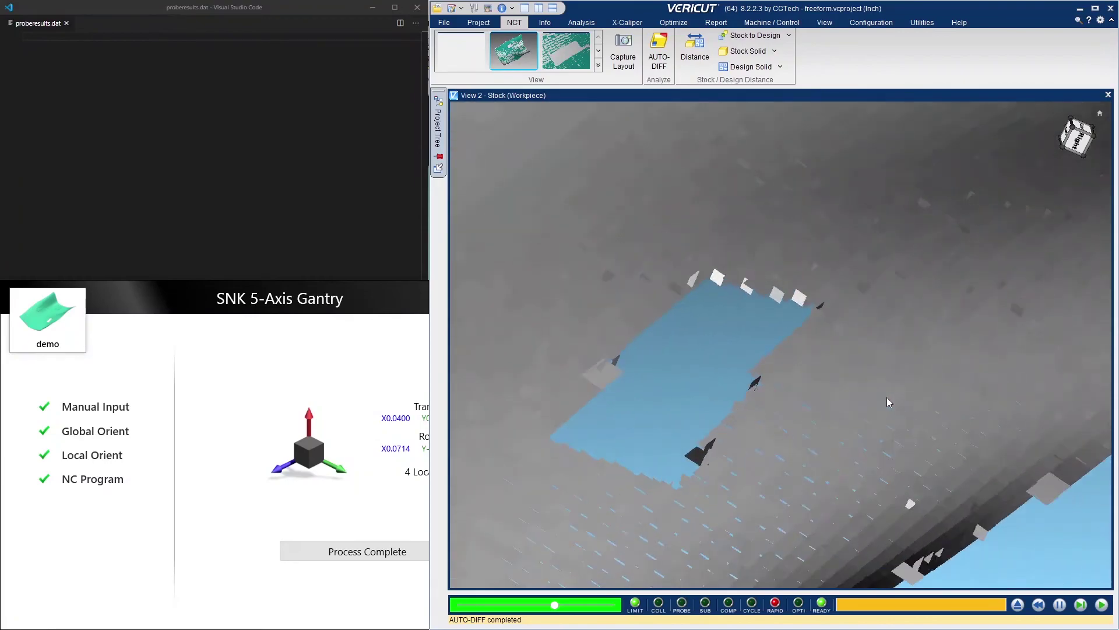
{"action": "middle_click_drag", "start_coordinate": [879, 445], "coordinate": [688, 475]}
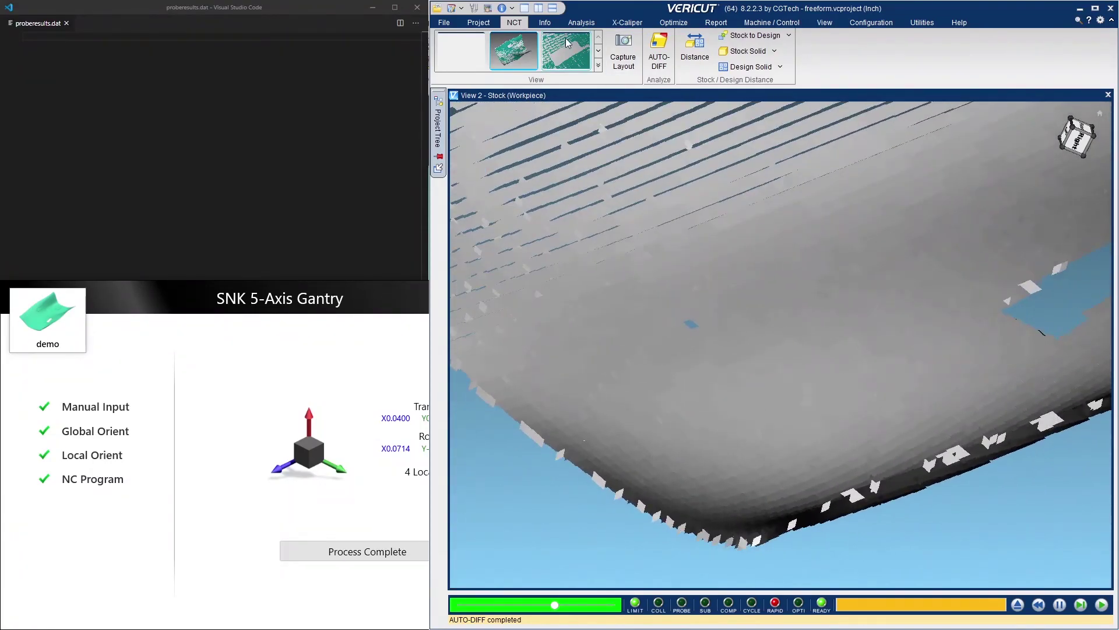
Step: Examine the machined cutout and the two rounded rectangular pockets using their saved close-up workpiece views
{"action": "left_click", "coordinate": [561, 54]}
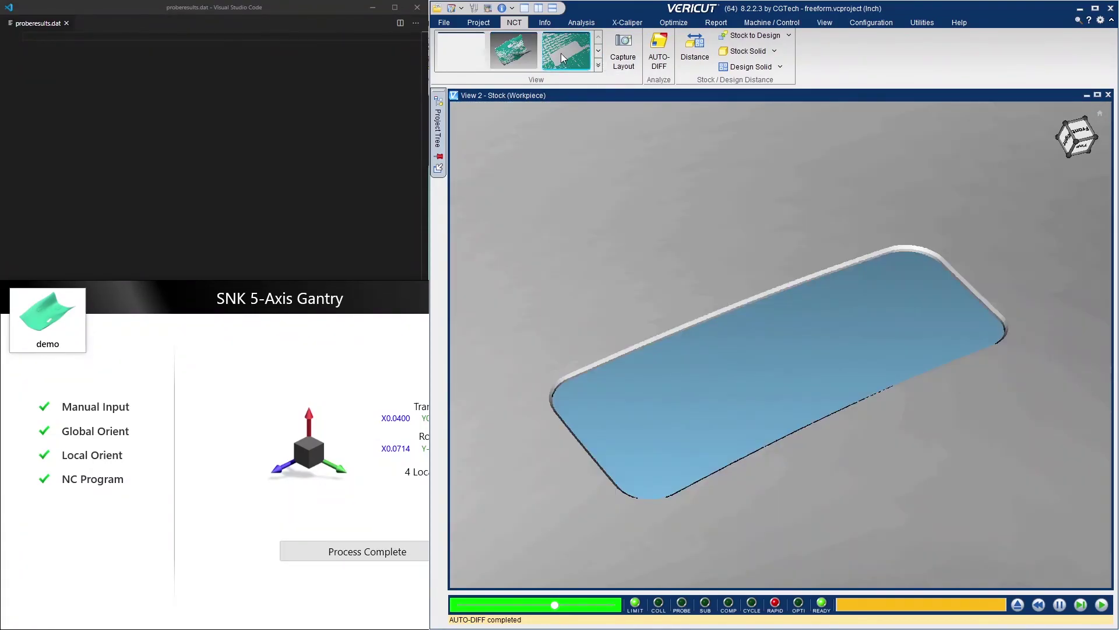
{"action": "left_click", "coordinate": [598, 50]}
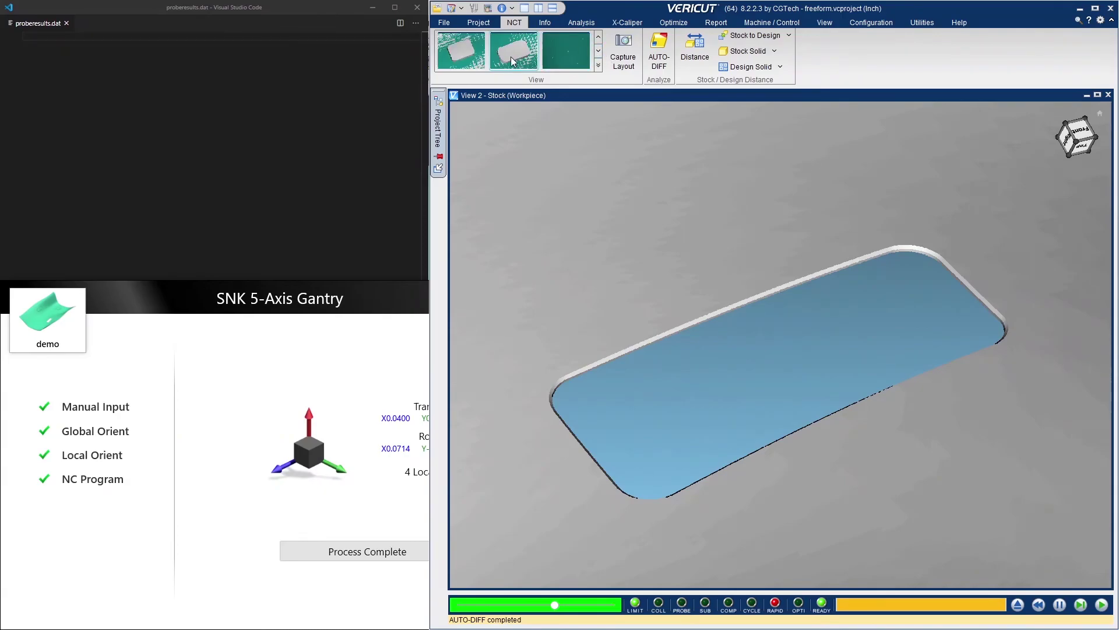
{"action": "left_click", "coordinate": [458, 50]}
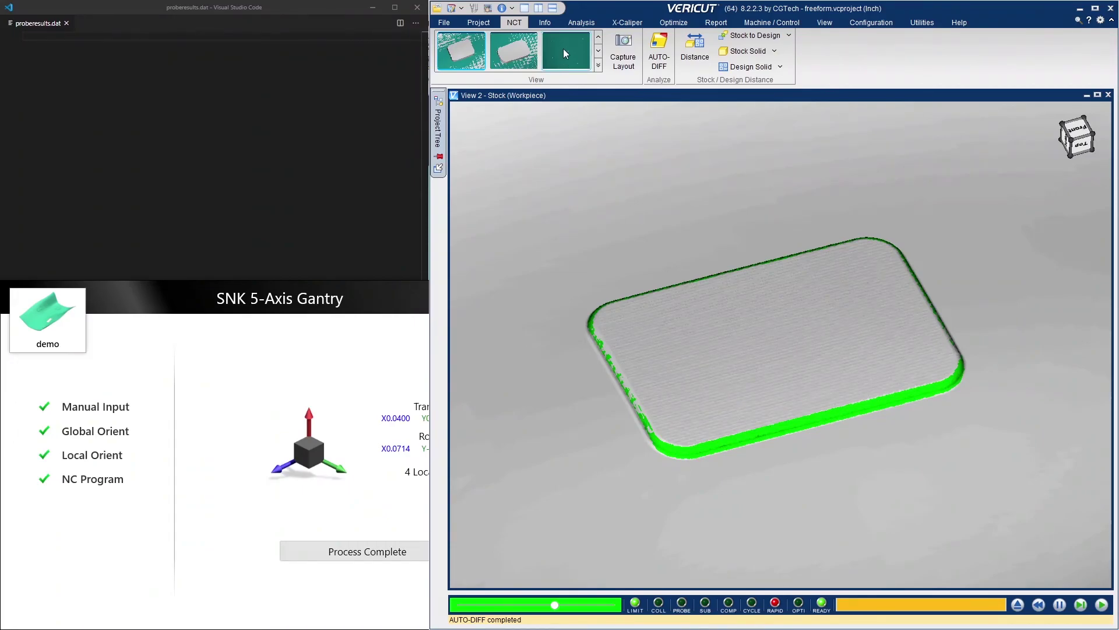
{"action": "left_click", "coordinate": [514, 51]}
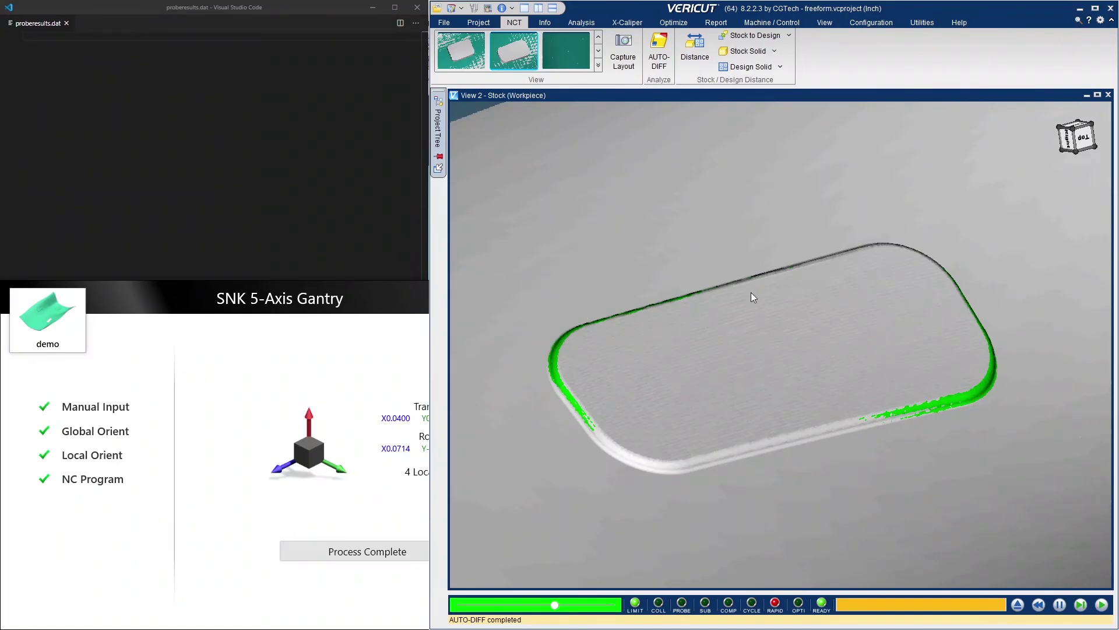
Step: Examine the small drilled holes and the trimmed part edge using the last three saved workpiece views
{"action": "left_click", "coordinate": [574, 50]}
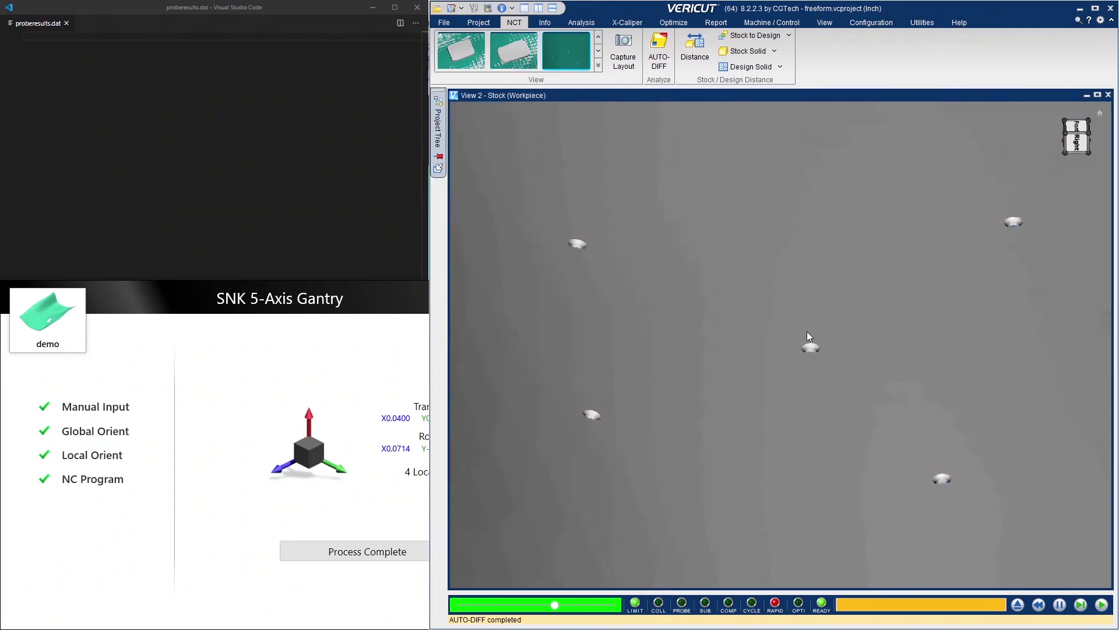
{"action": "left_click", "coordinate": [599, 51]}
{"action": "left_click", "coordinate": [475, 58]}
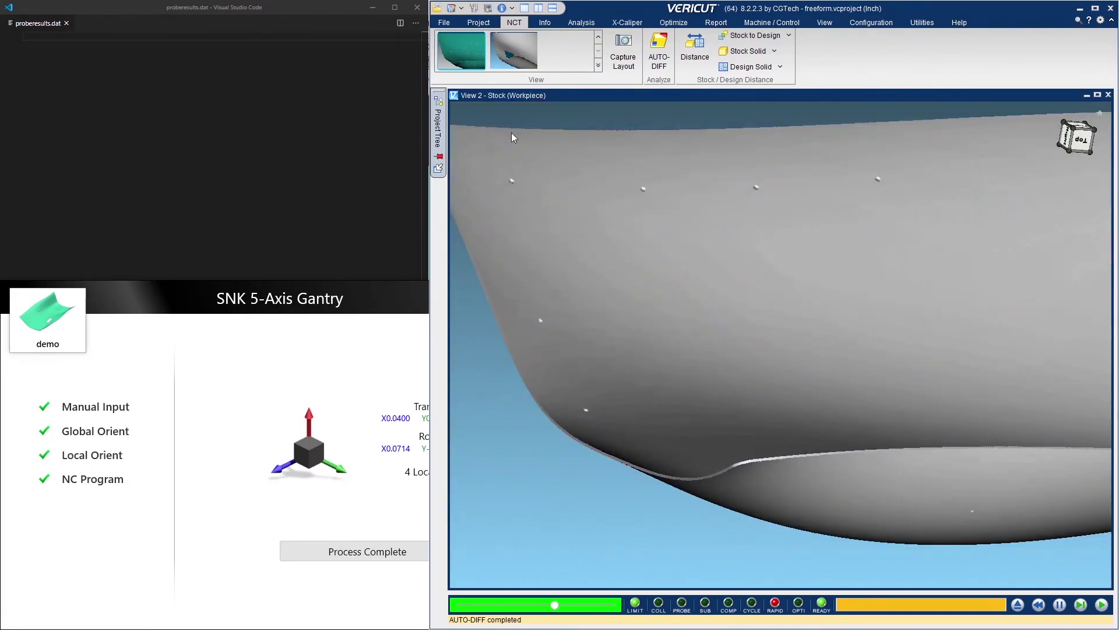
{"action": "left_click", "coordinate": [521, 66]}
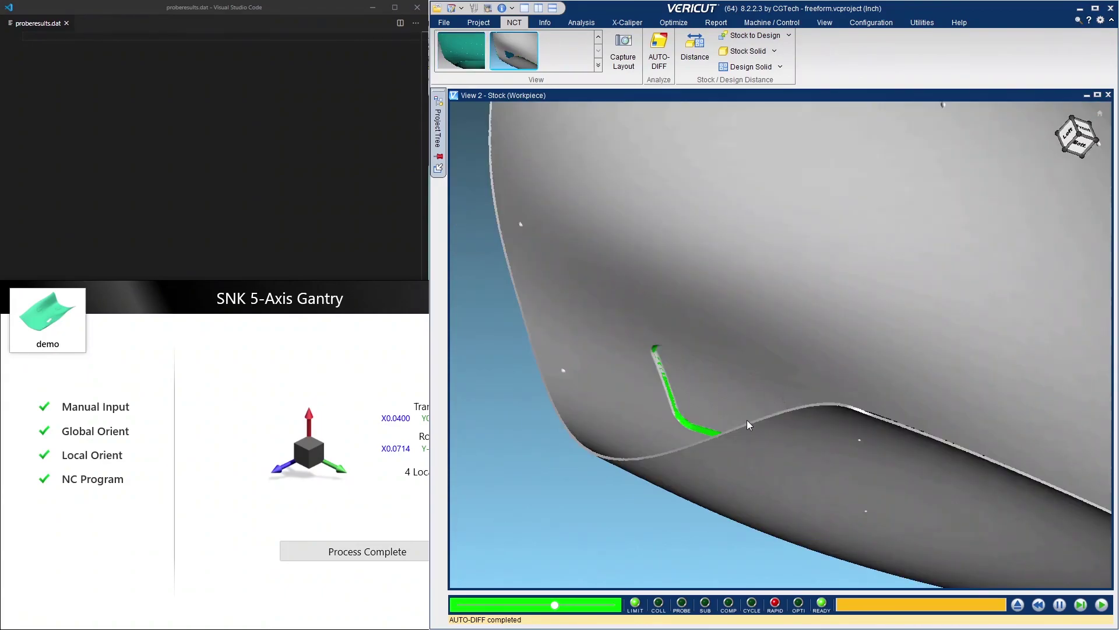